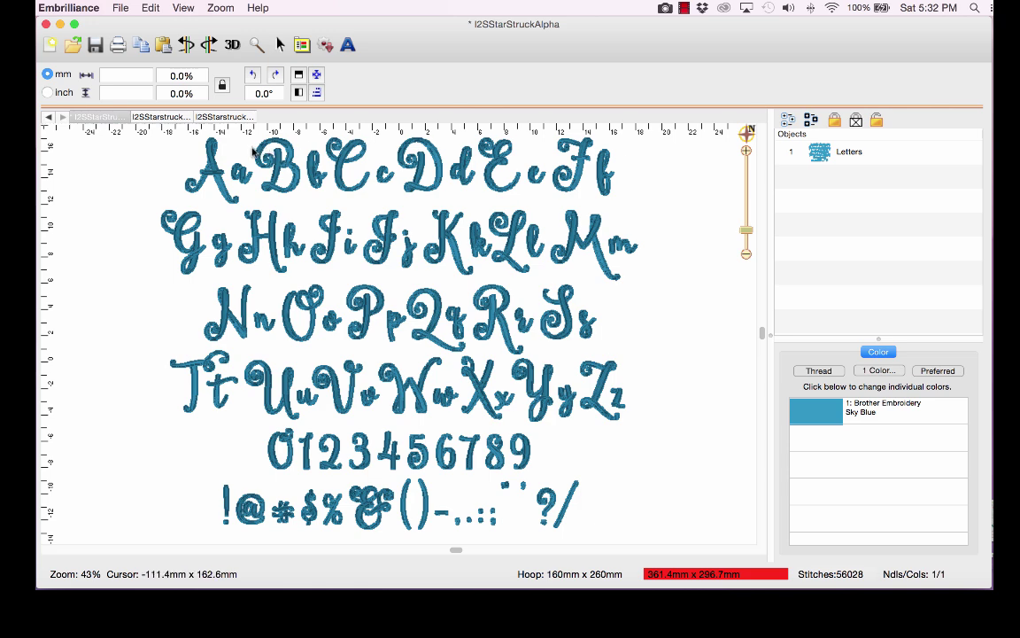
- Look through the left-swirl and right-swirl lowercase alphabet files, then return to the uppercase Starstruck one
click(171, 118)
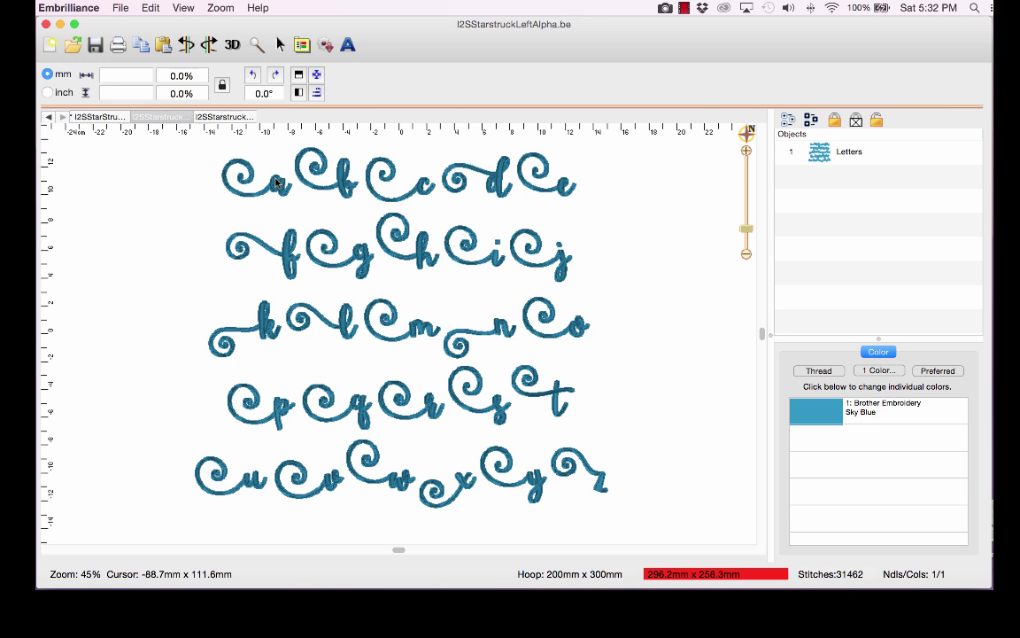
click(221, 116)
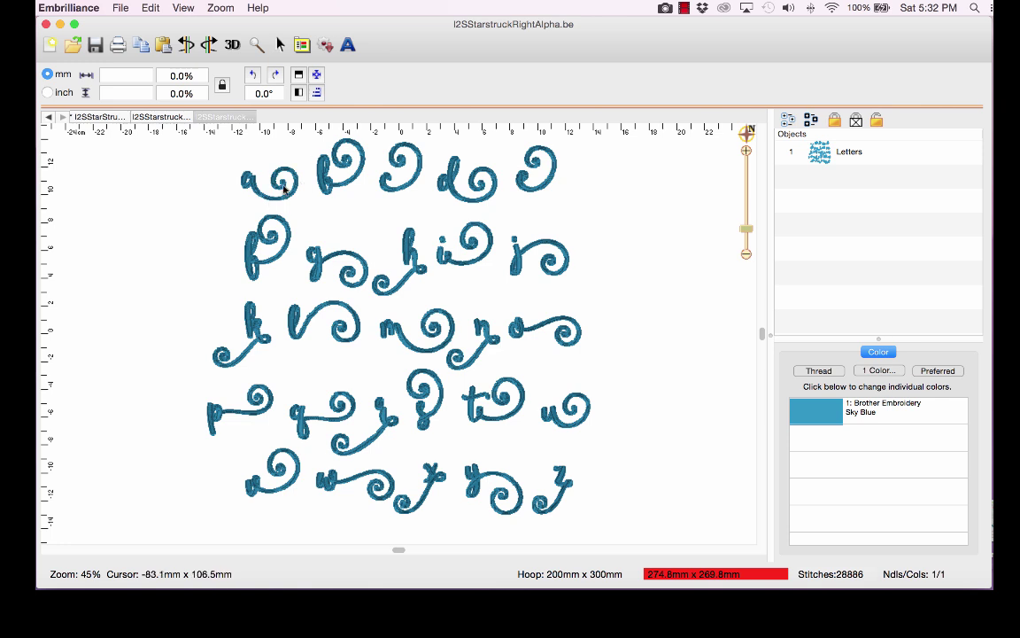
click(99, 118)
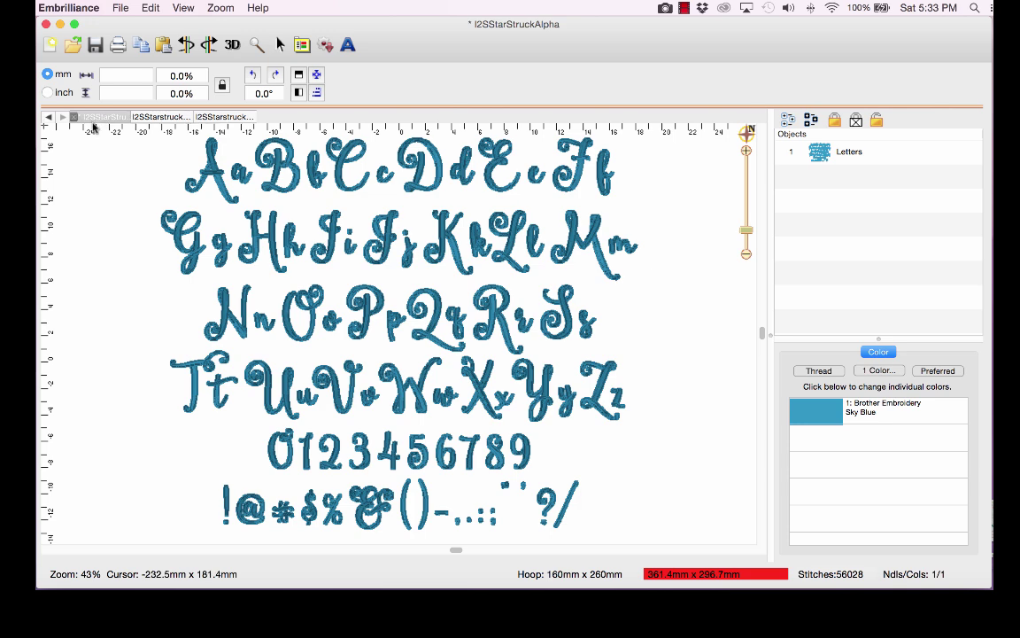
- Re-font the uppercase alphabet's Letters object in a taller Starstruck variant and reapply it
click(850, 155)
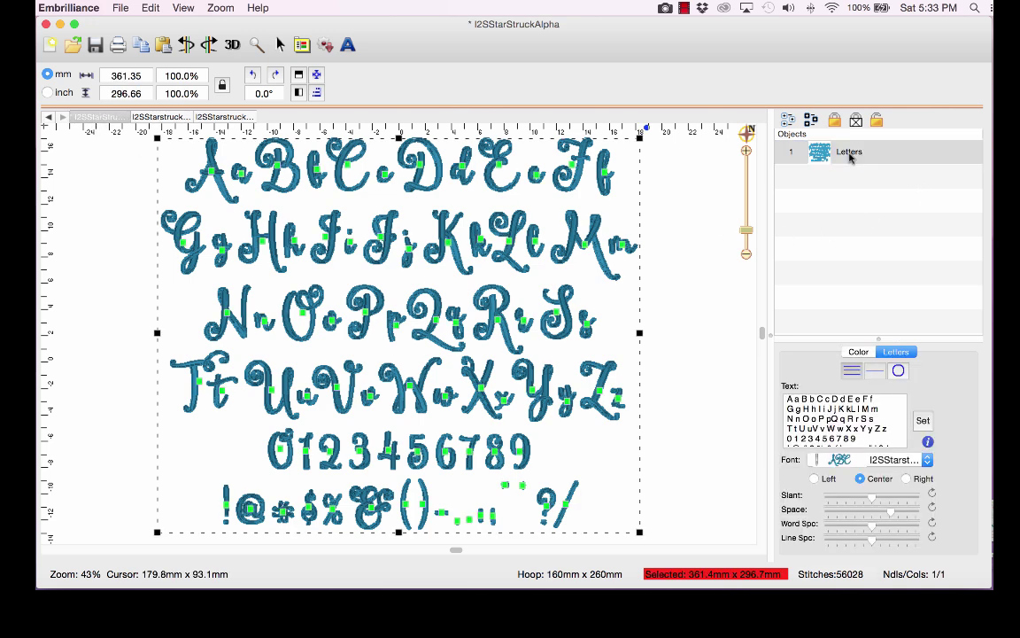
click(883, 462)
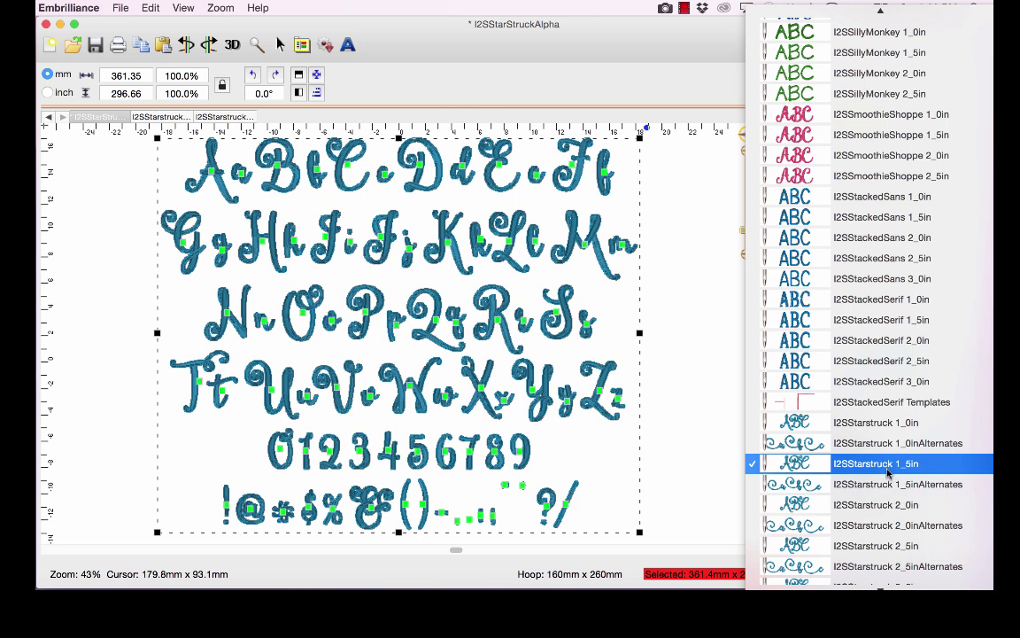
click(890, 483)
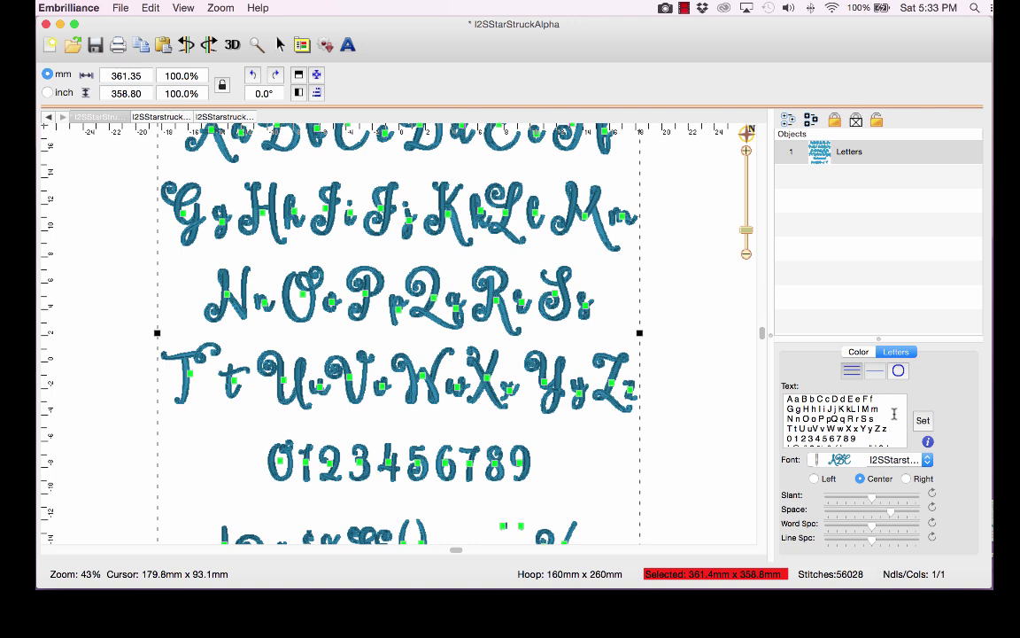
scroll(876, 433, down, 2)
scroll(876, 432, up, 3)
click(921, 423)
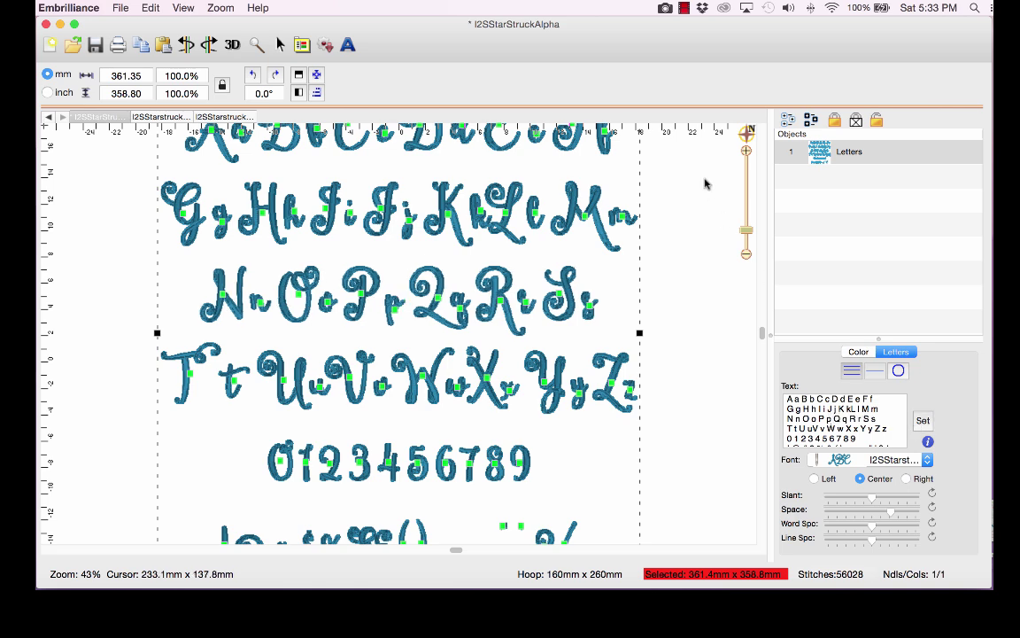
drag(746, 230, 745, 235)
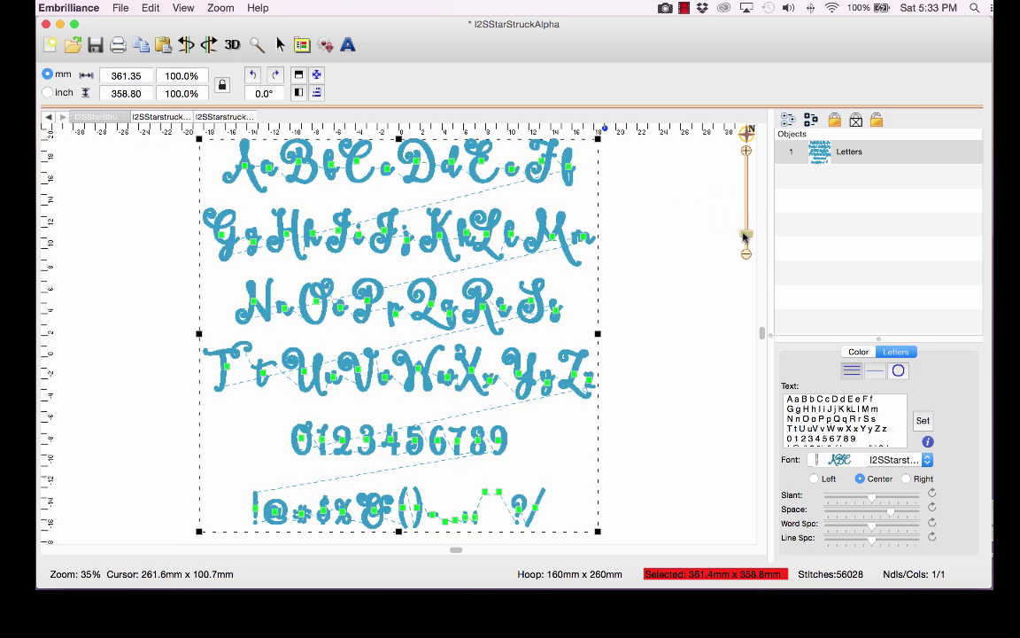
- Check the Letters font in I2SStarstruckLeftAlpha.be without changing it
click(168, 116)
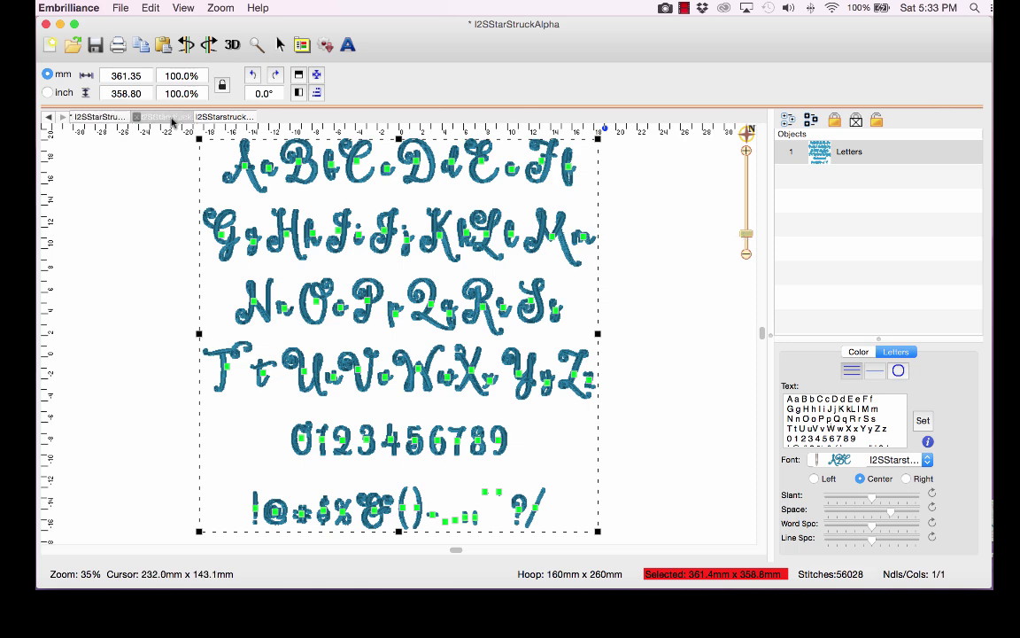
click(848, 152)
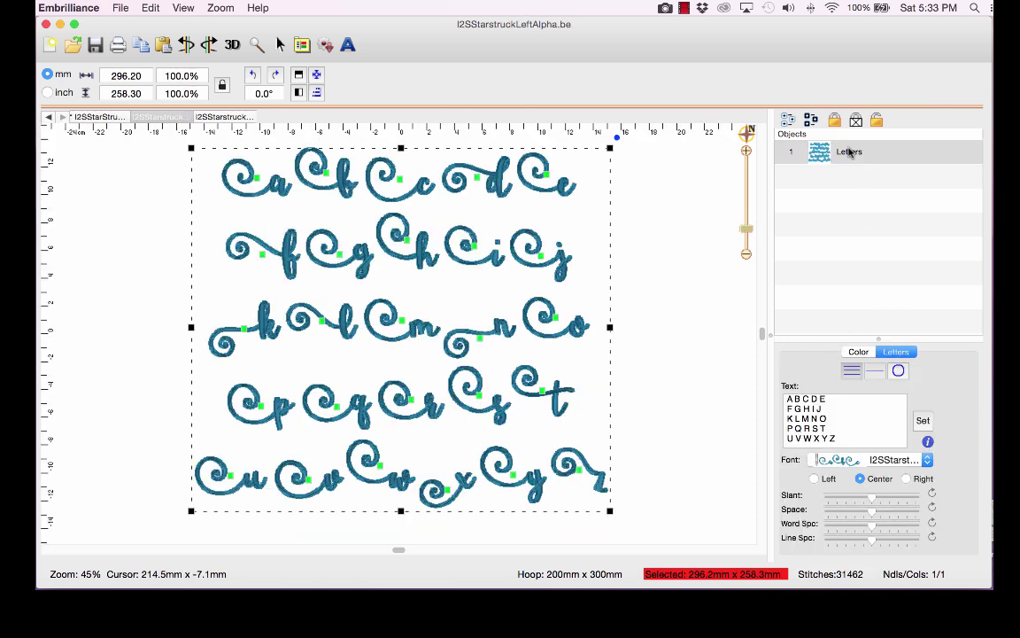
click(897, 461)
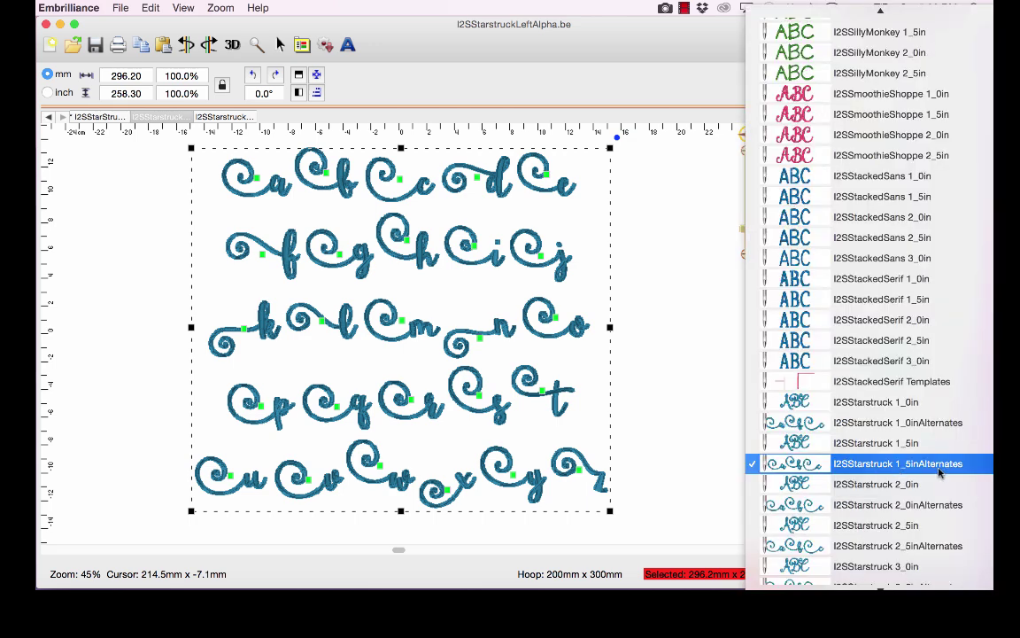
click(678, 353)
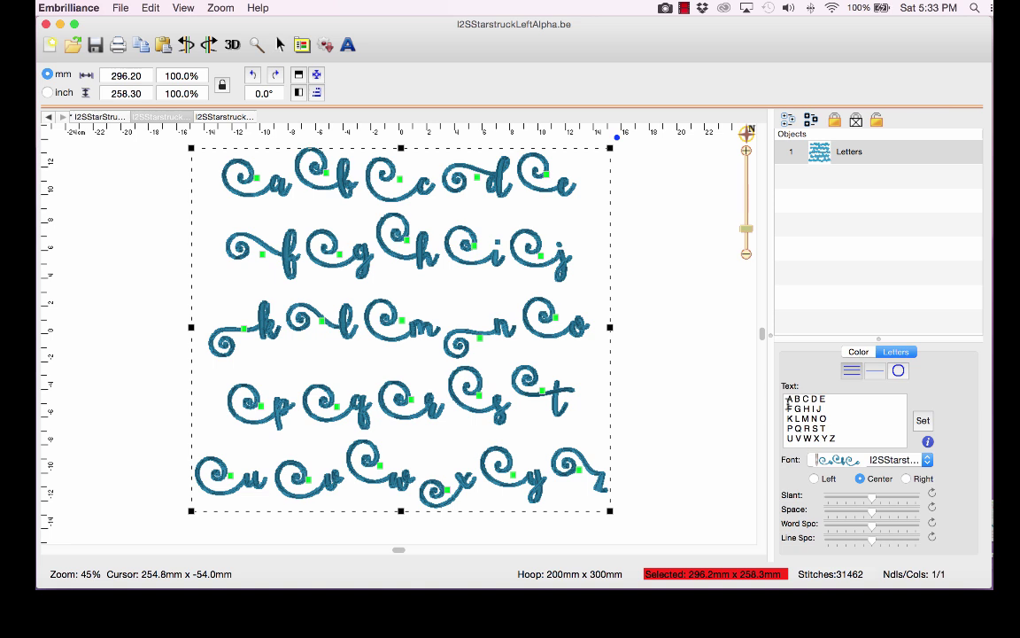
- Compare I2SStarstruckRightAlpha.be with the left-swirl file, ending on the right-swirl alphabet
click(232, 118)
click(861, 154)
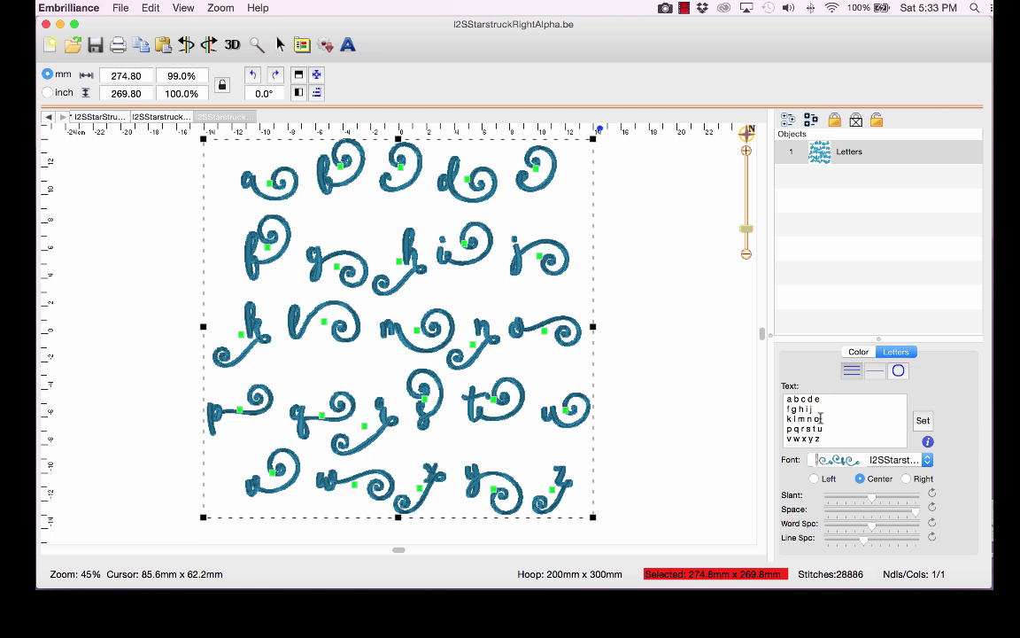
click(162, 118)
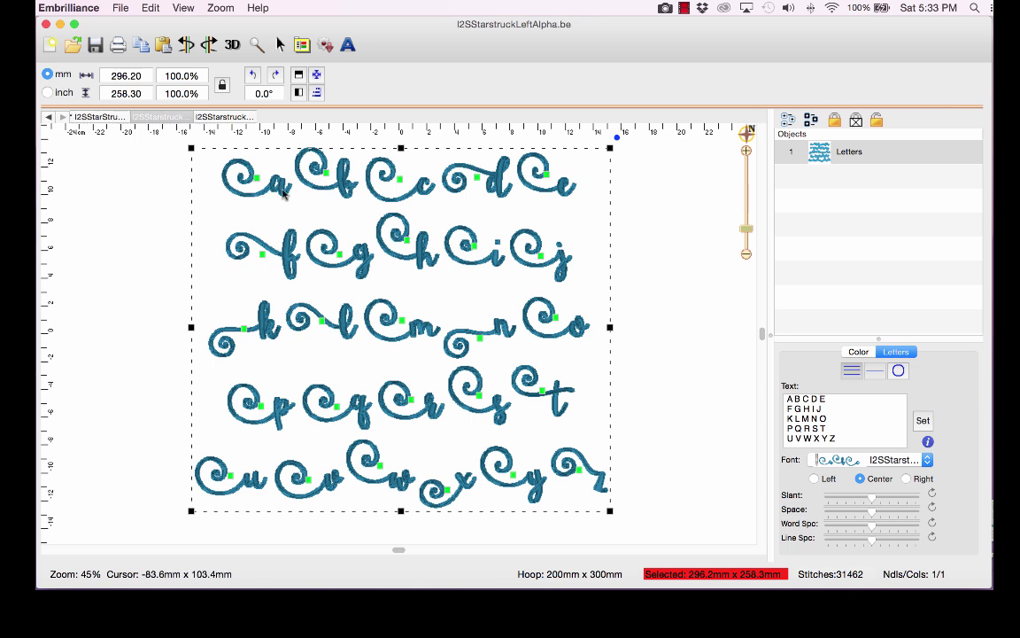
click(229, 118)
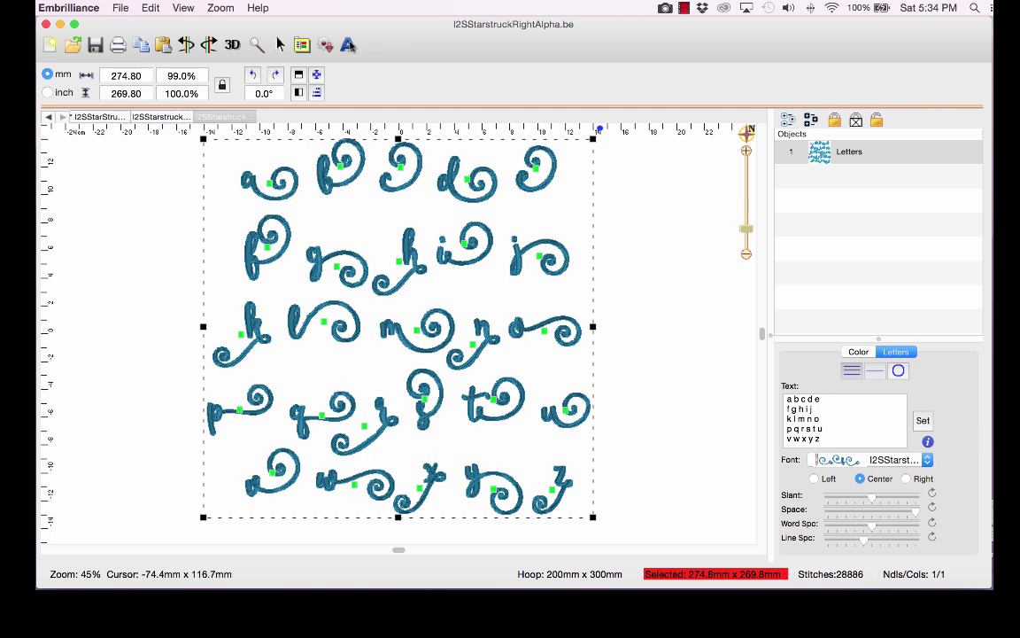
- Start a new blank design with the background grid and hoop outline shown
click(51, 44)
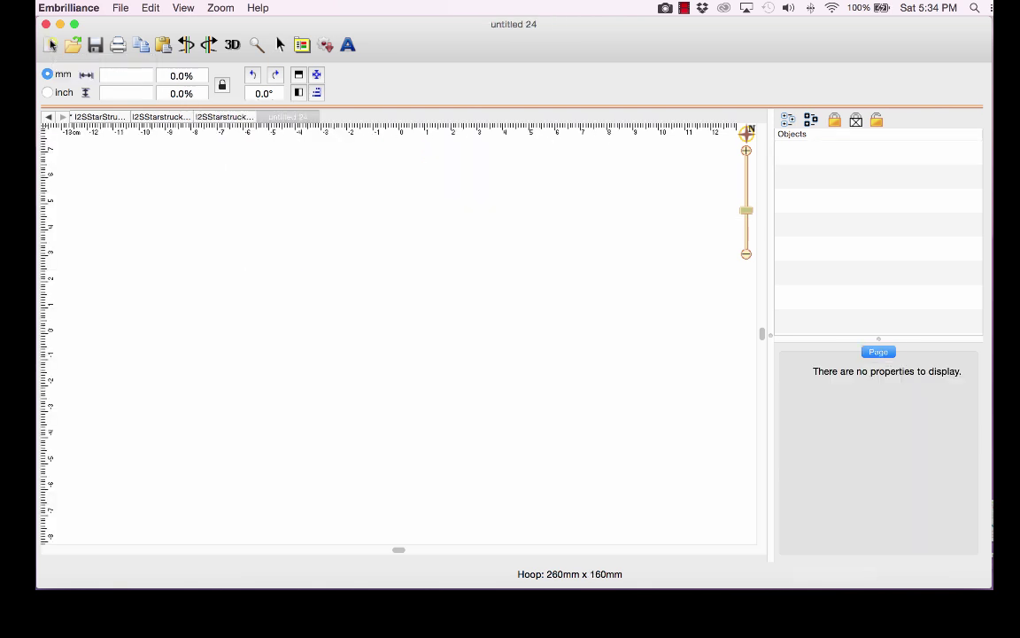
click(182, 9)
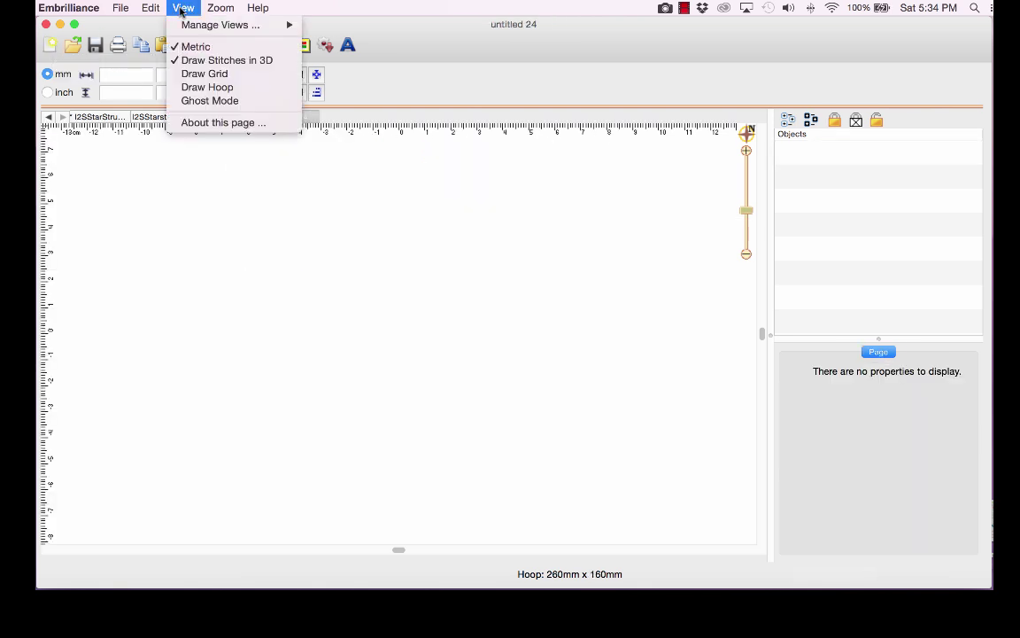
click(202, 75)
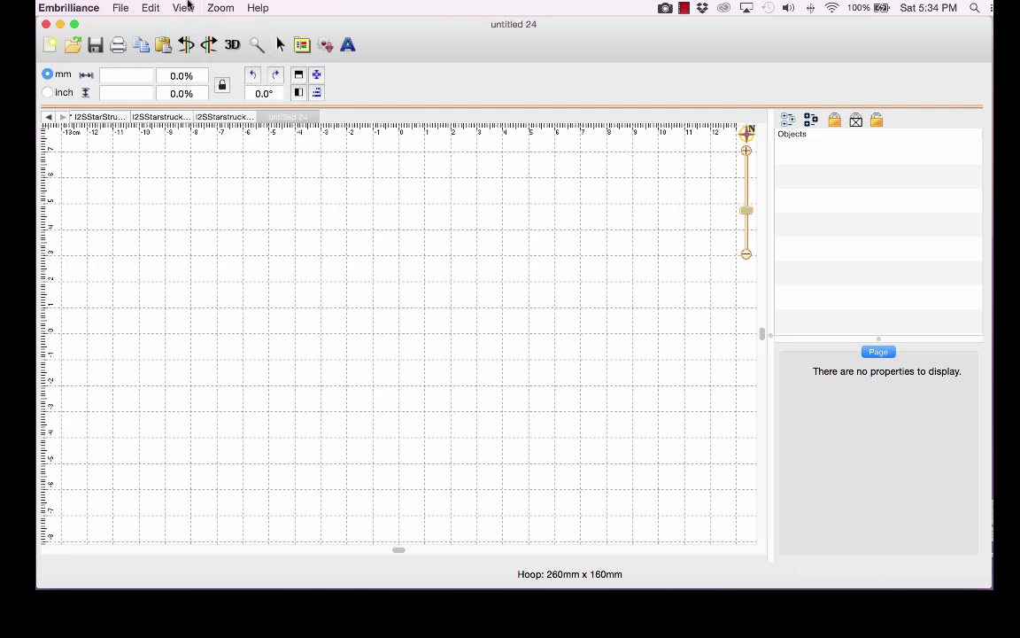
click(186, 7)
click(189, 88)
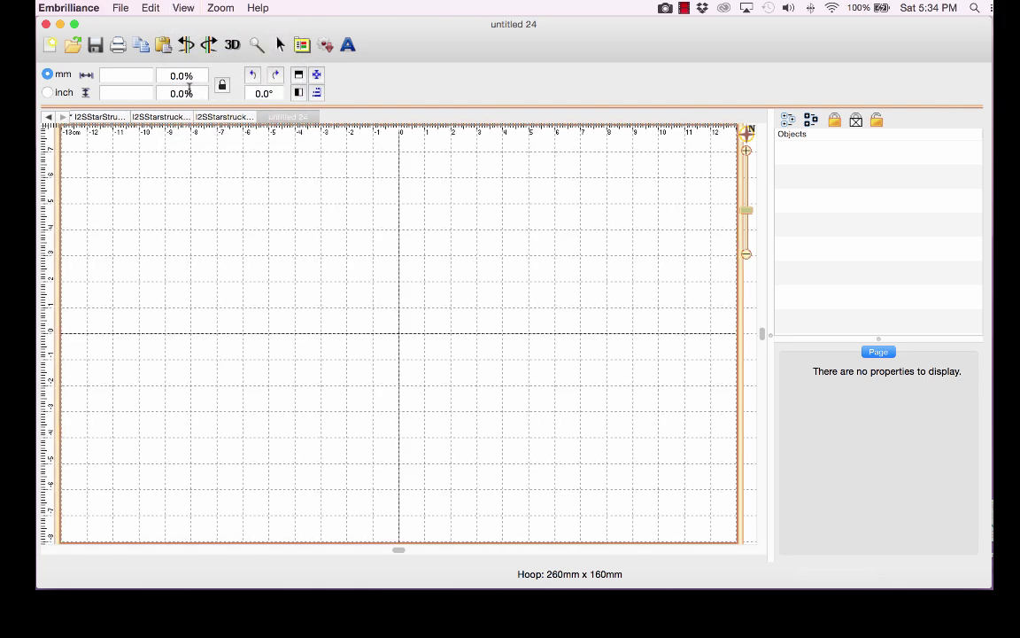
- Set the hoop size to 130mm x 180mm in the hoop preferences
click(301, 44)
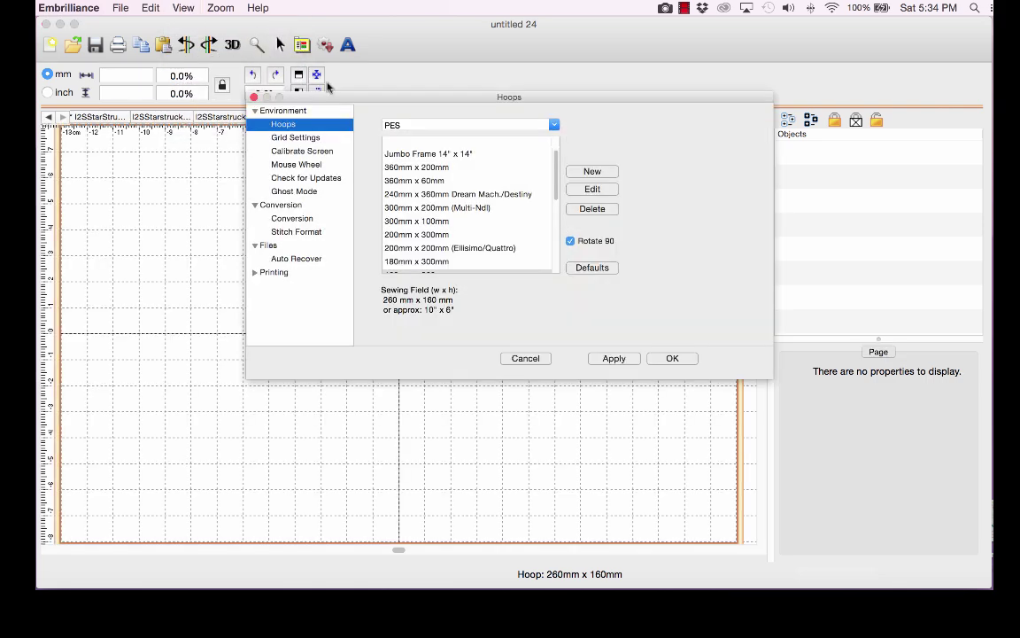
scroll(398, 232, down, 2)
scroll(399, 233, down, 2)
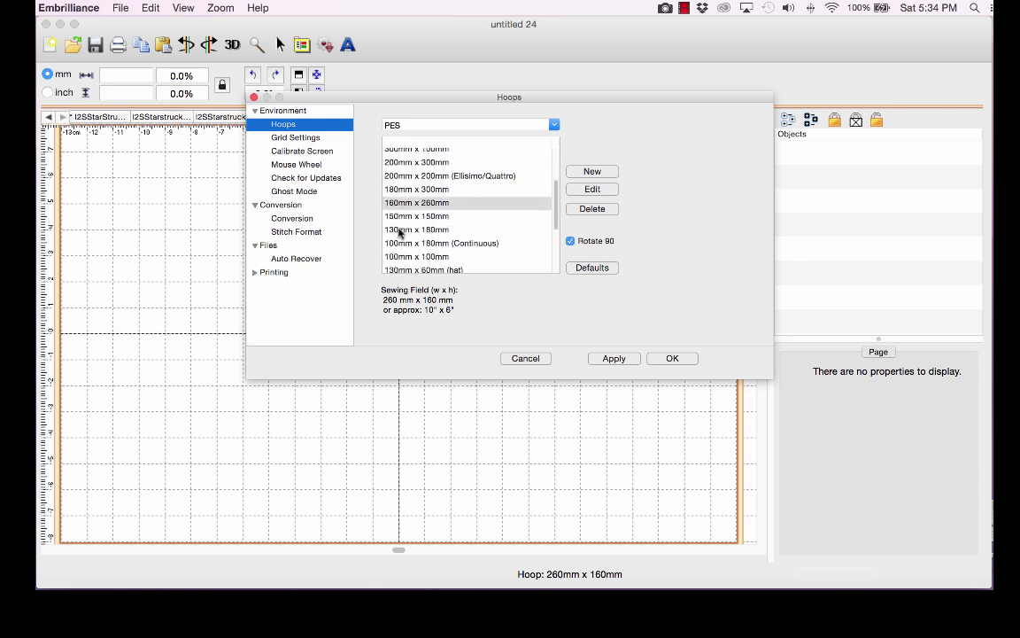
click(399, 231)
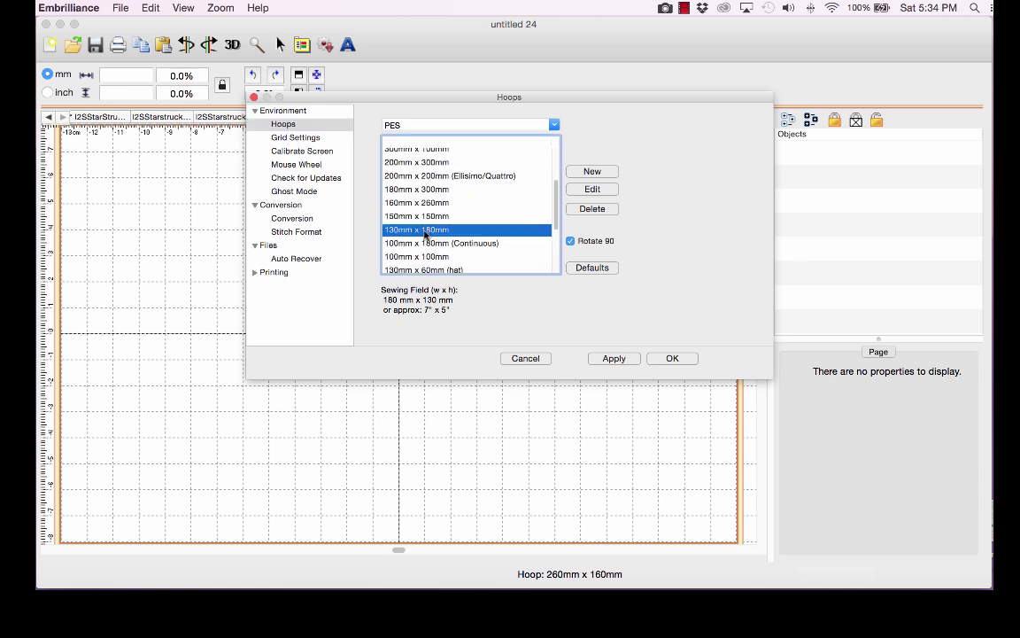
click(611, 359)
click(669, 358)
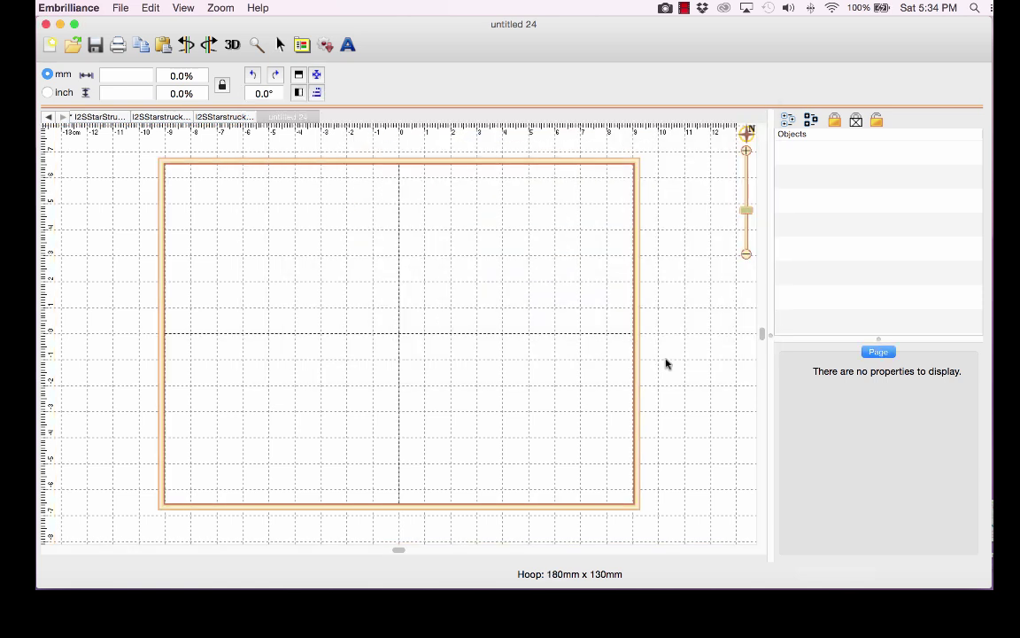
- Add a lettering object reading the first name in the I2SStarstruck 1_5in script font
click(348, 46)
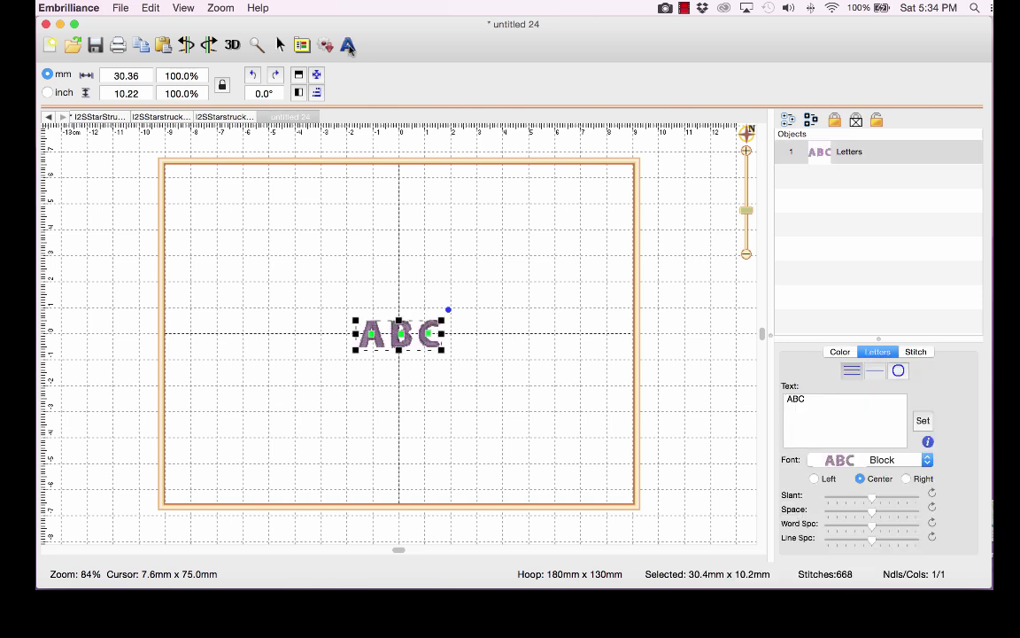
double_click(808, 405)
text(Cristy)
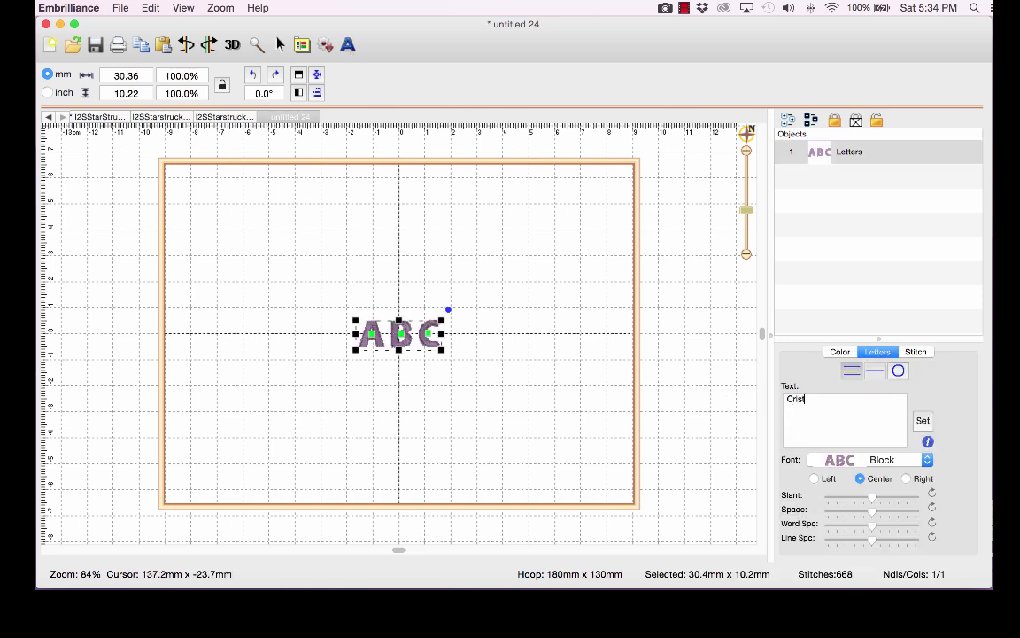
click(907, 460)
text(i2sstar)
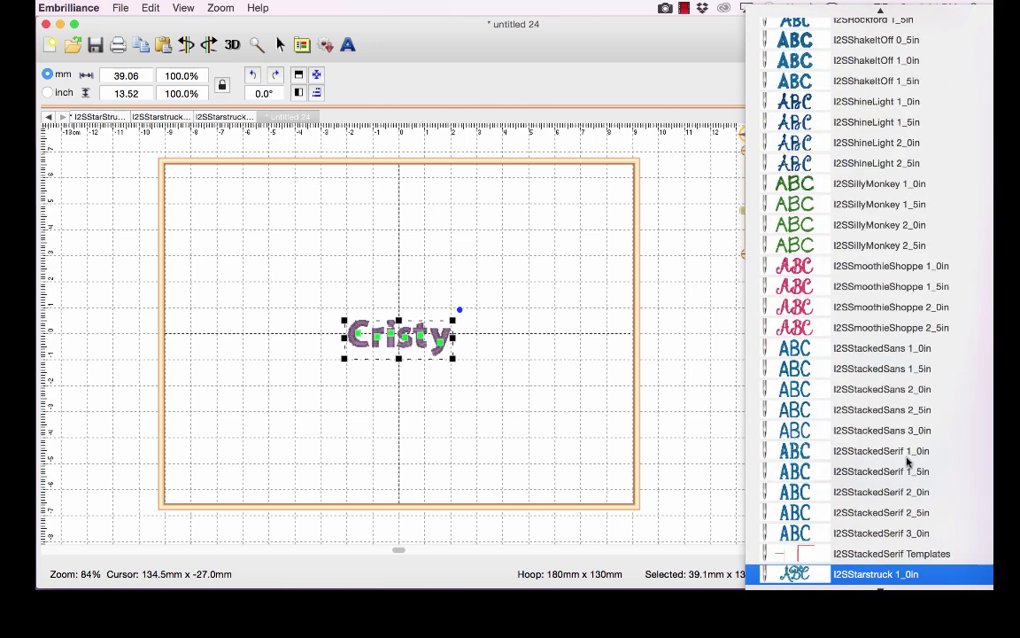
scroll(907, 460, down, 3)
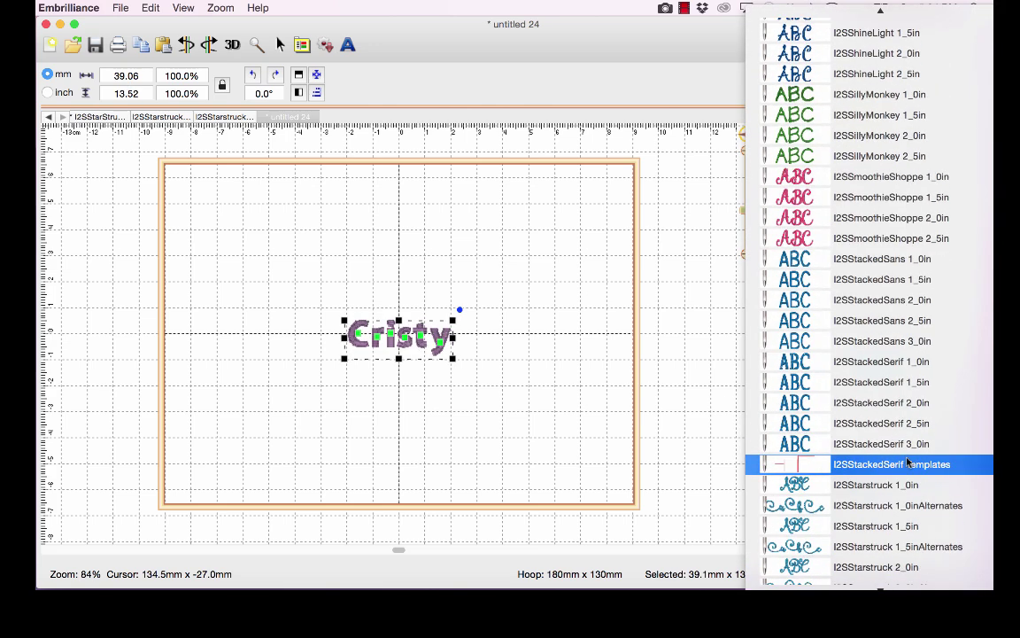
click(901, 528)
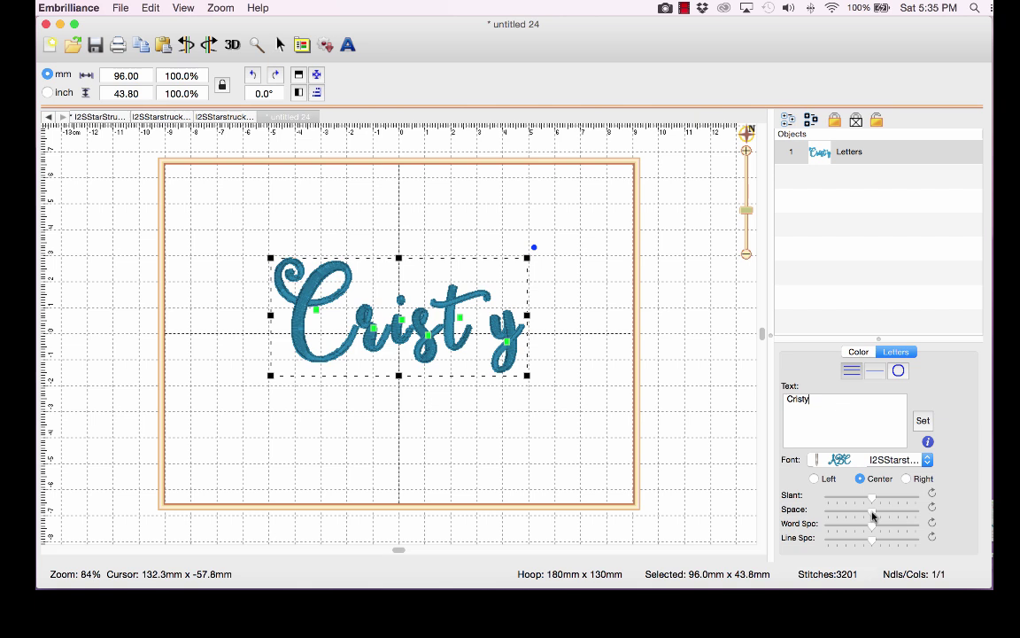
- Tighten the name's letter spacing, sliding the s, t and y closer together
drag(871, 513, 858, 513)
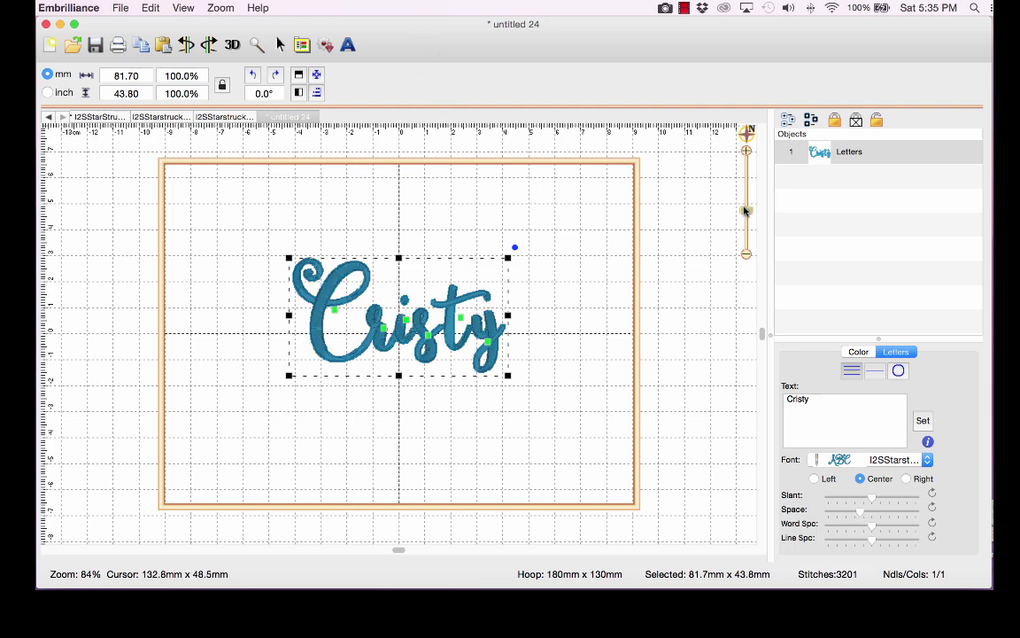
drag(746, 209, 745, 193)
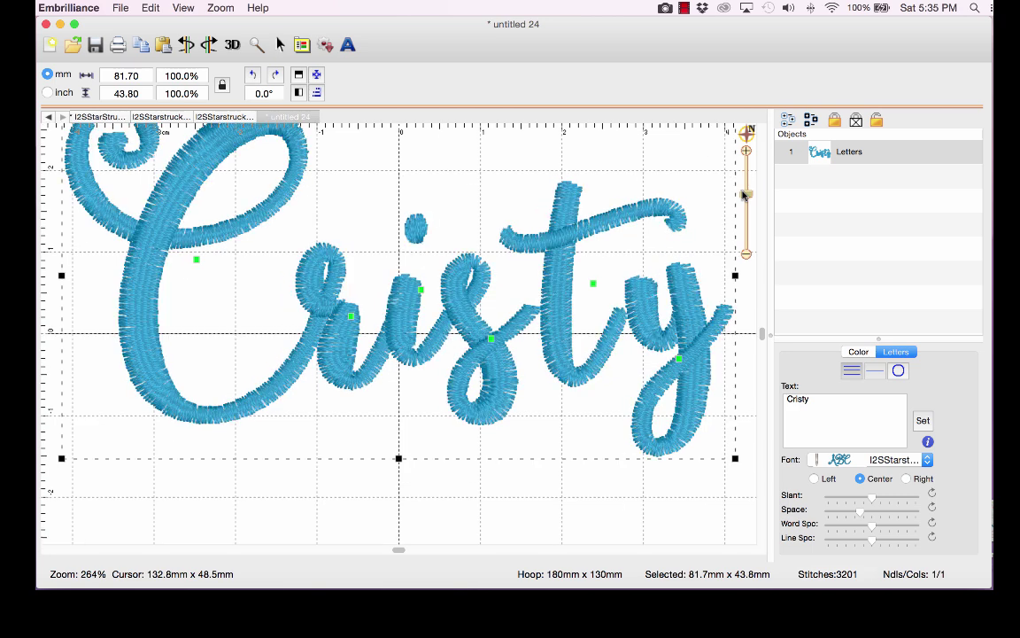
click(196, 260)
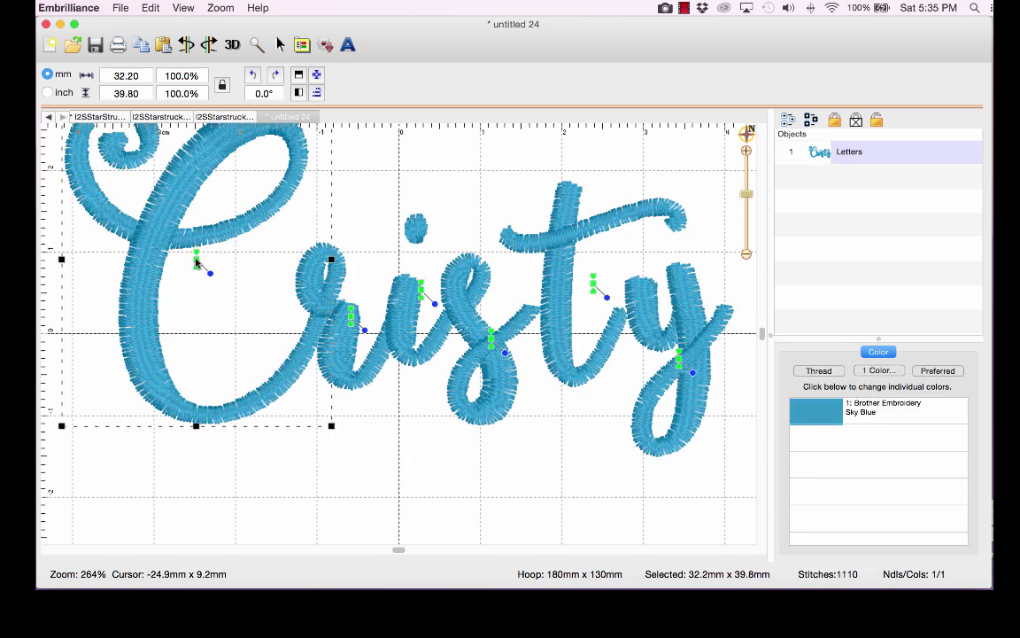
click(196, 261)
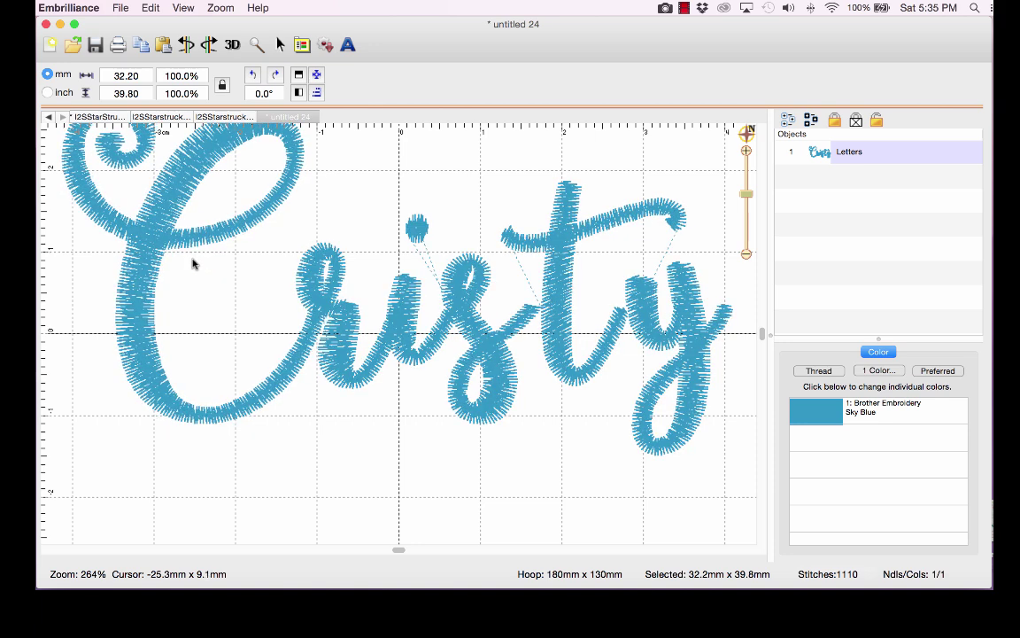
click(193, 263)
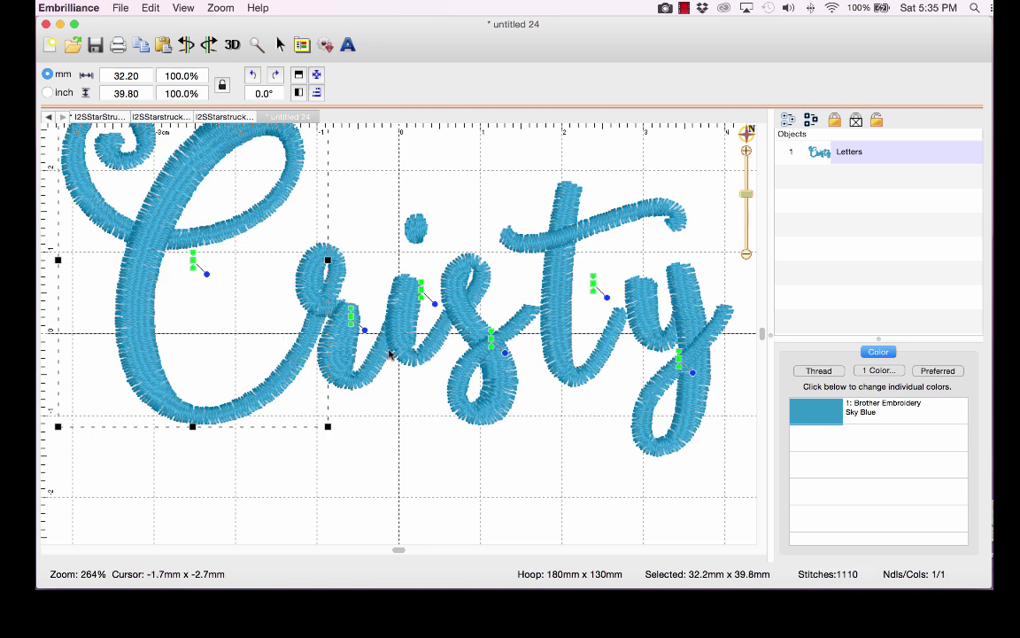
click(492, 350)
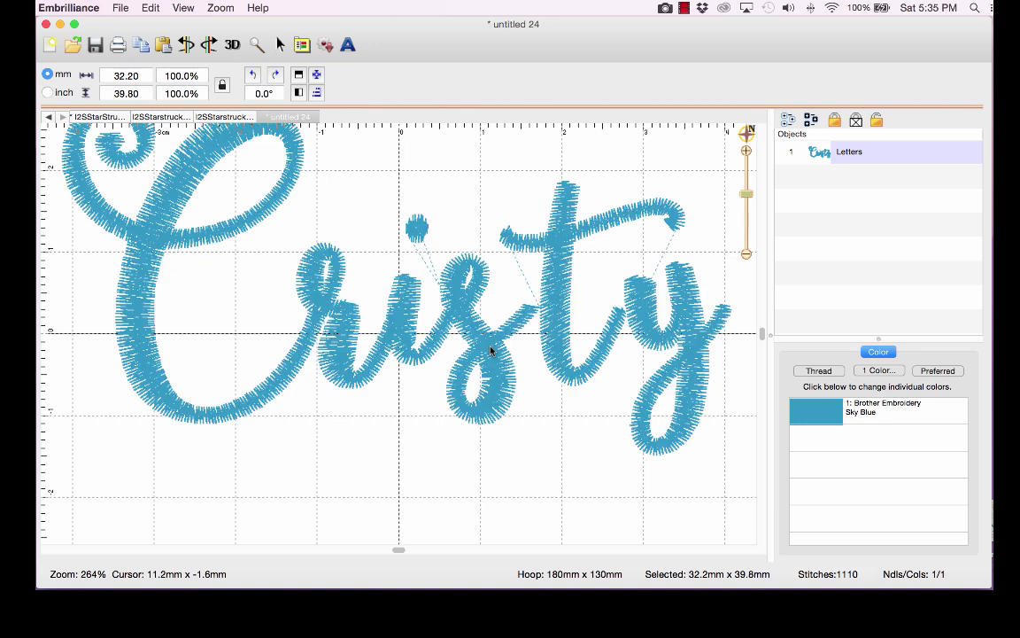
drag(491, 349, 485, 352)
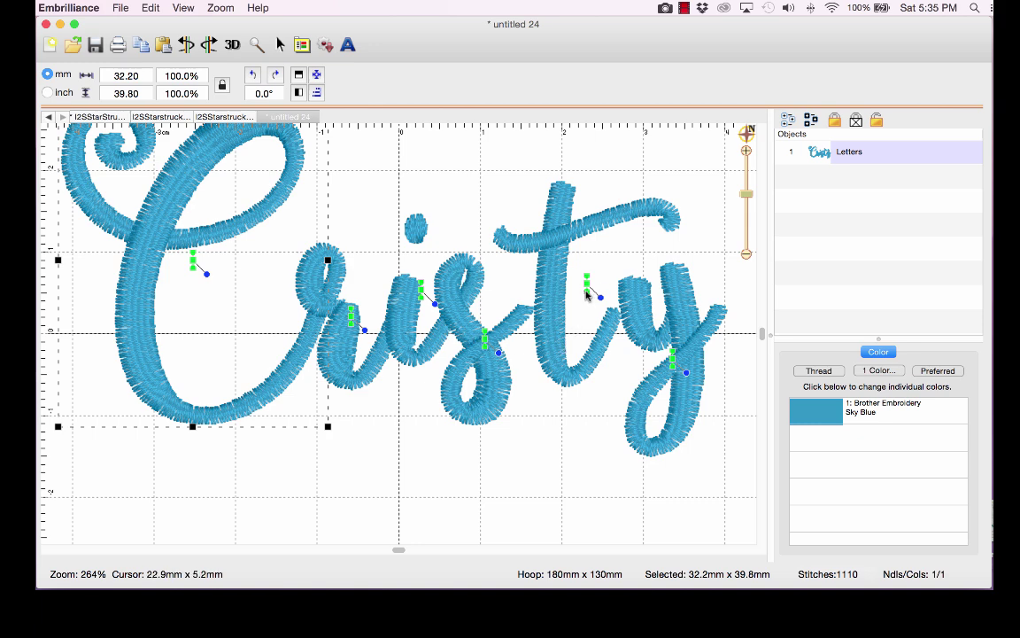
drag(586, 297, 569, 296)
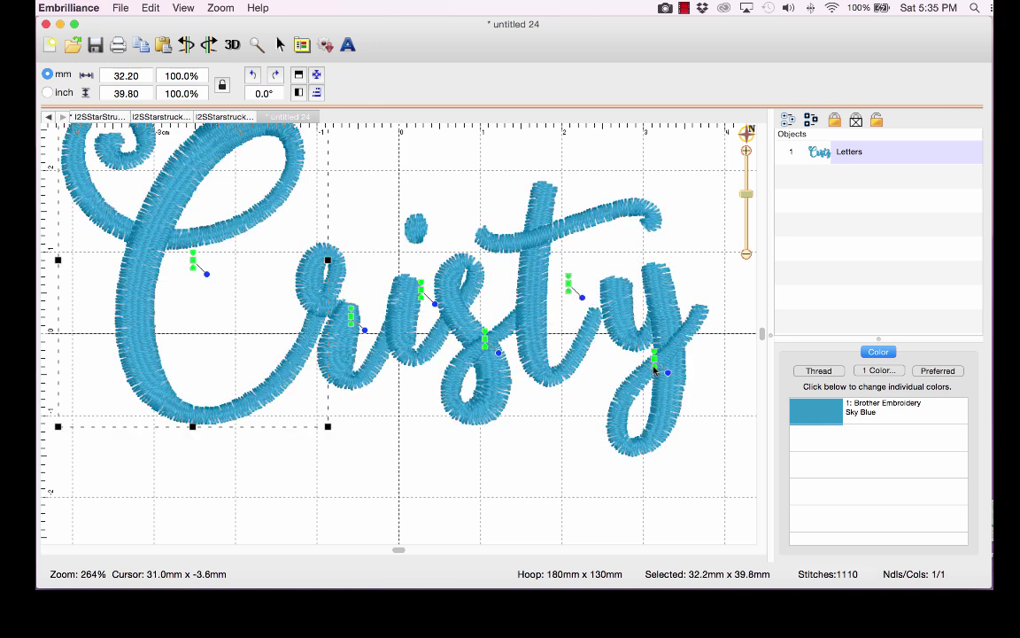
drag(654, 365, 642, 371)
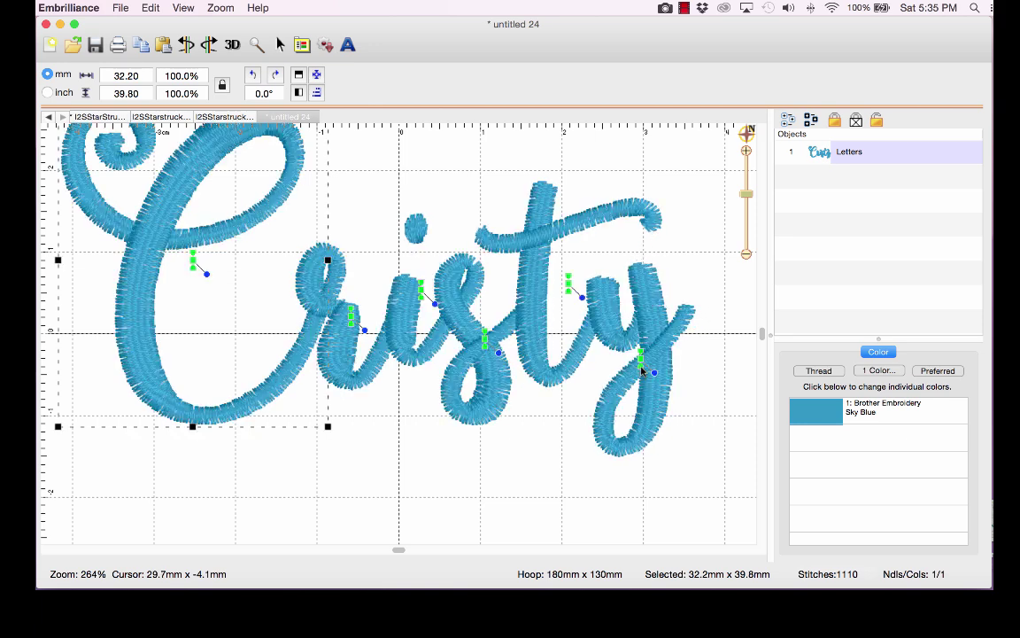
- Return to 1:1 zoom and center the name lettering in the hoop
click(220, 8)
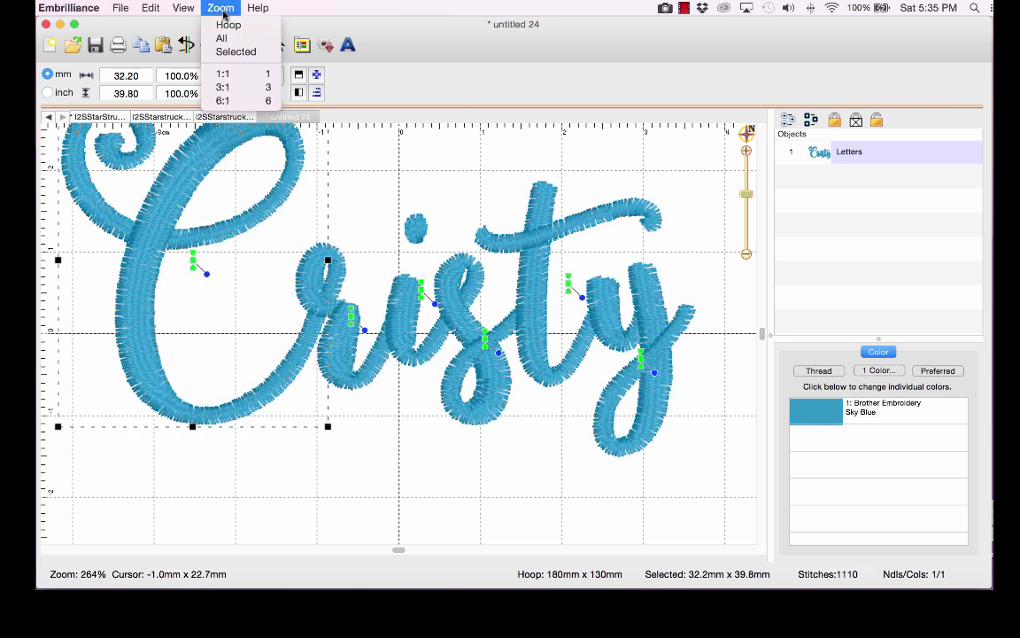
click(235, 78)
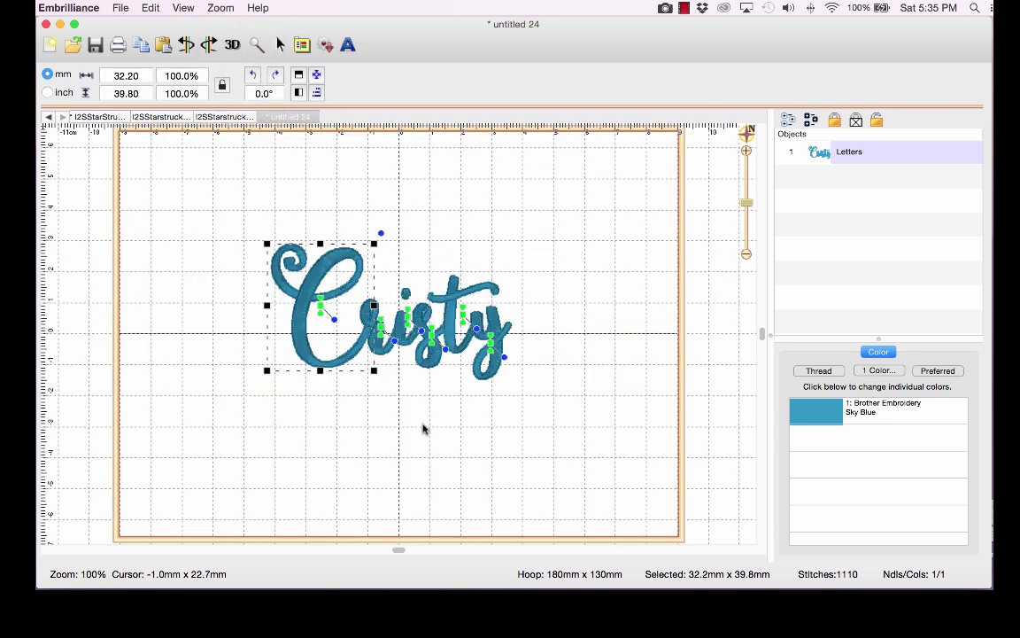
click(537, 440)
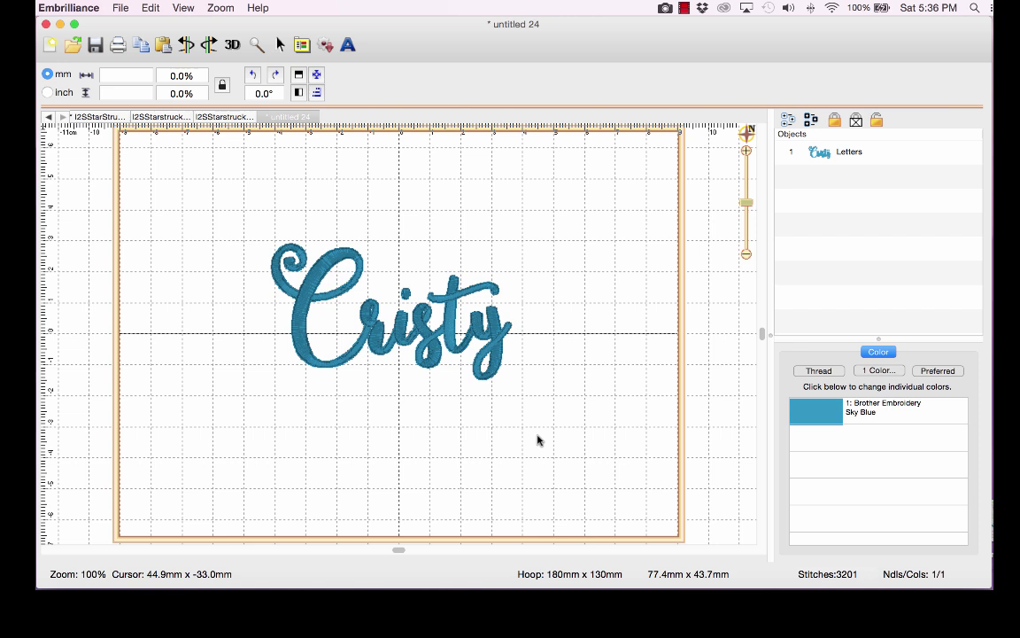
click(822, 153)
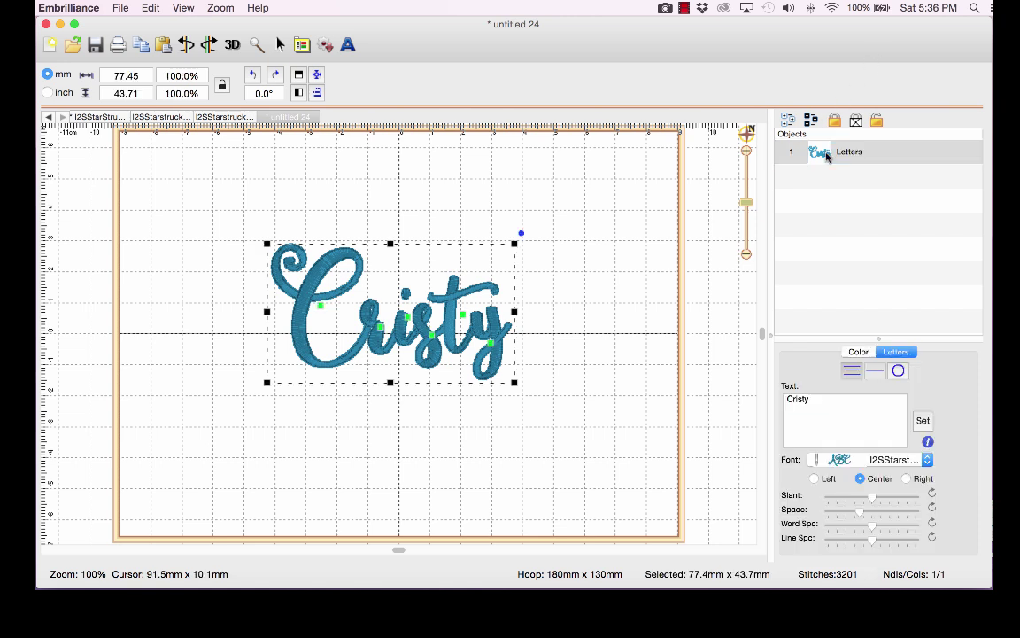
click(316, 76)
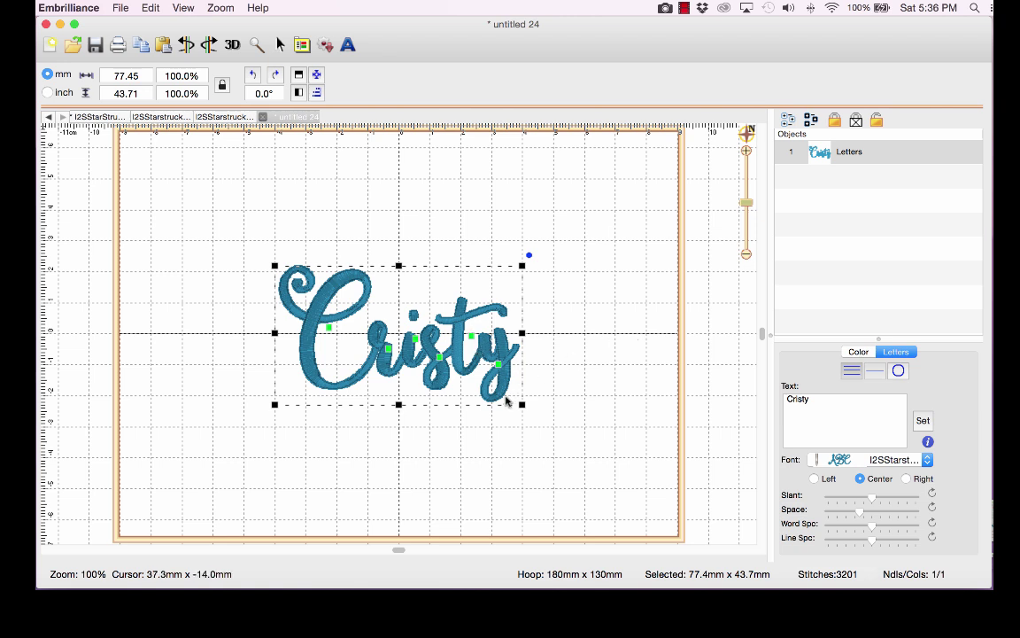
- Add a 'y' lettering in I2SStarstruck 1_5inAlternates and drag it right of the name
click(348, 47)
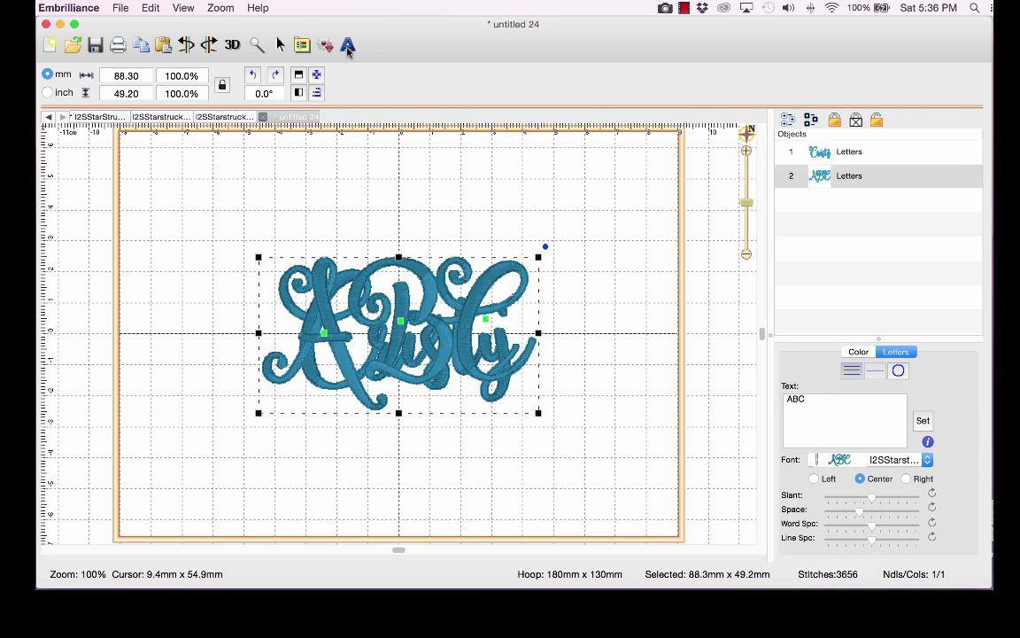
click(892, 459)
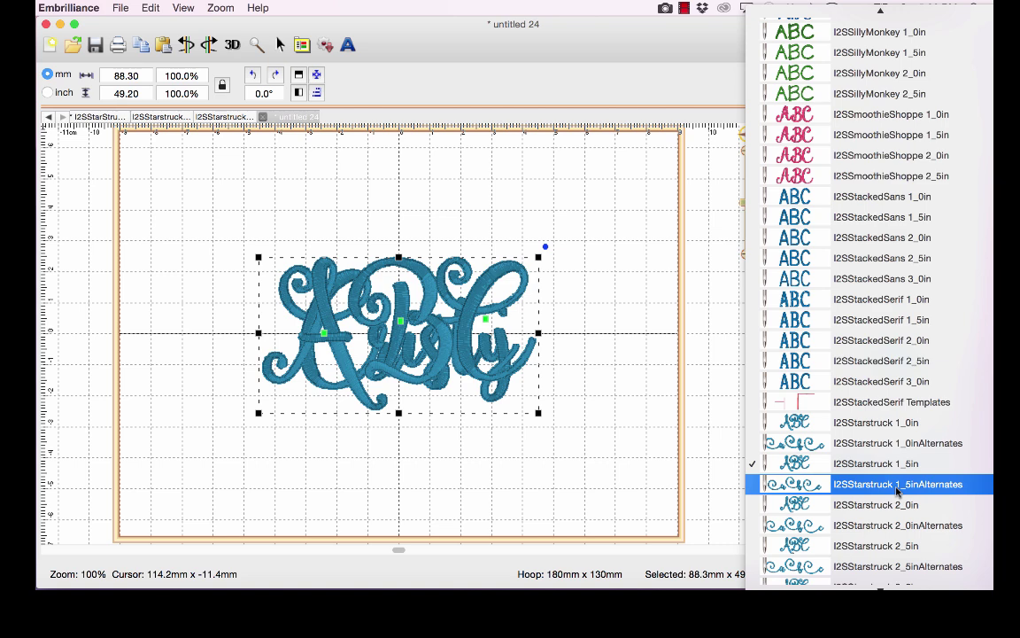
click(897, 485)
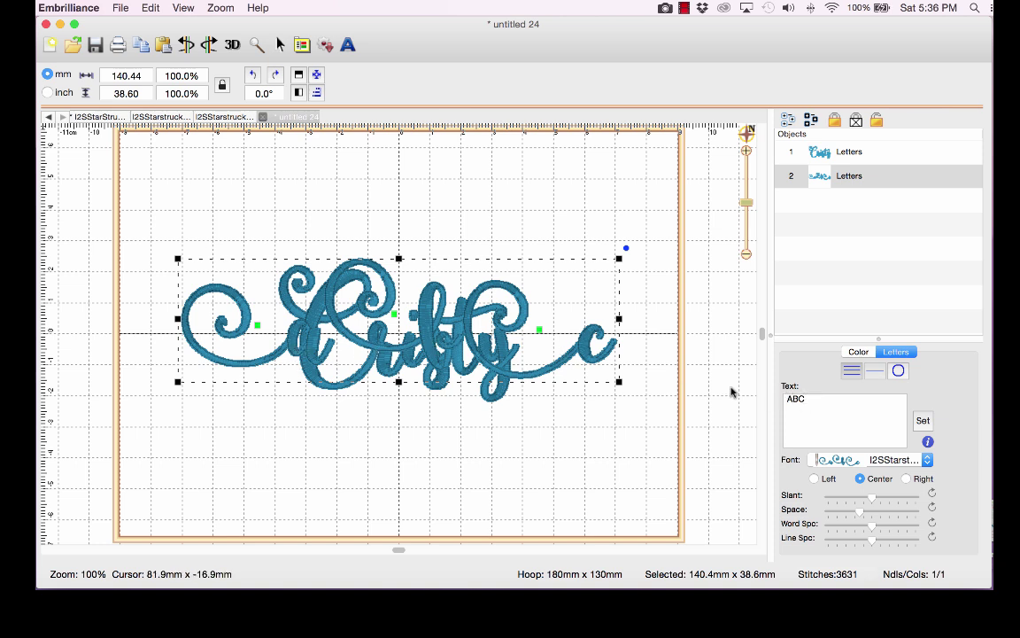
key(super+a)
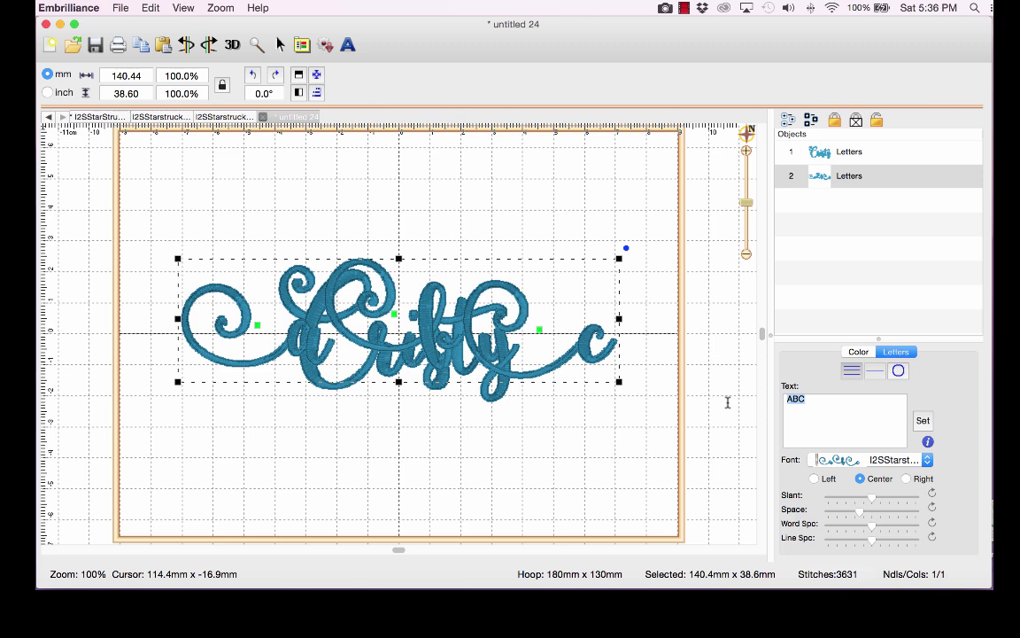
text(y)
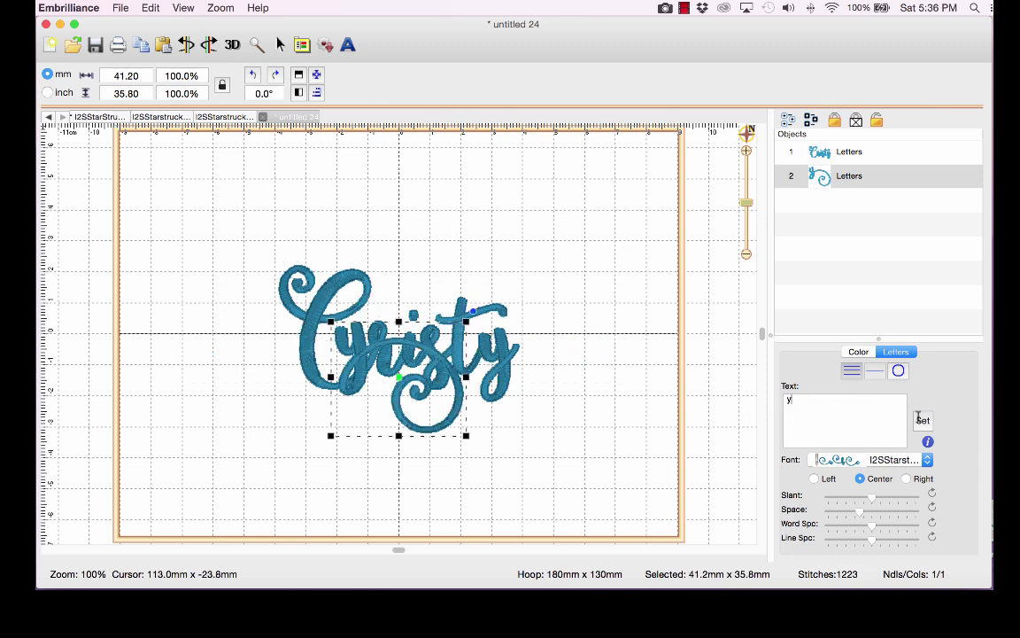
drag(330, 336, 496, 365)
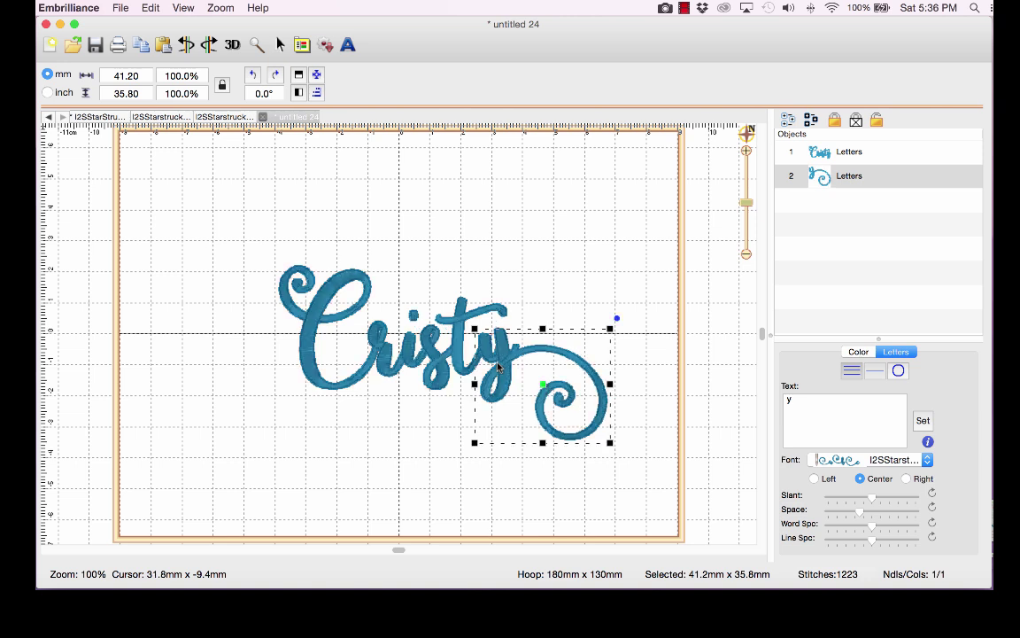
- Shorten the main lettering's text by removing its final y
click(820, 156)
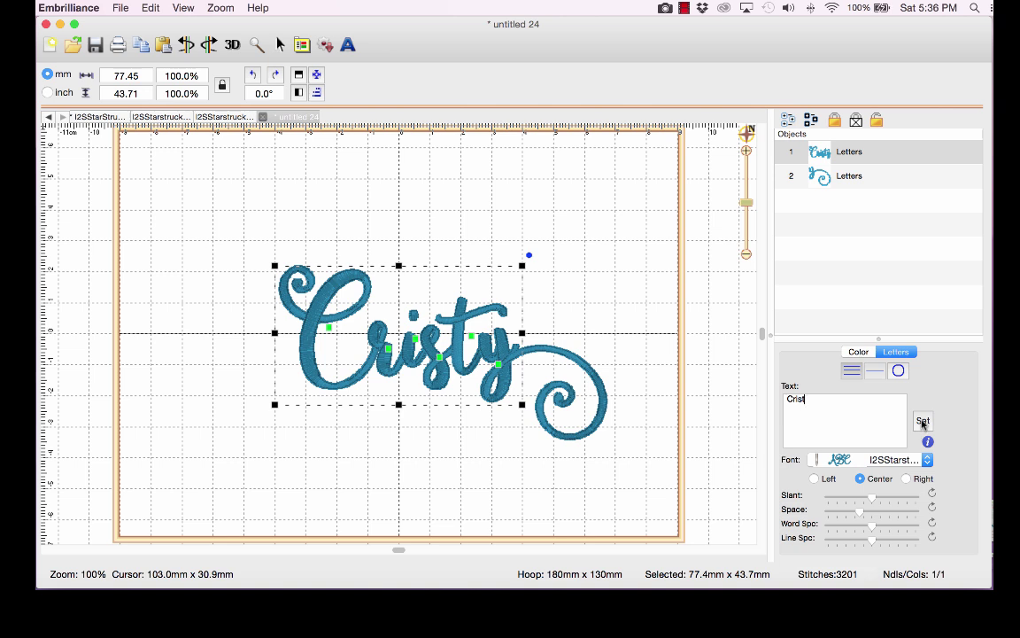
click(923, 422)
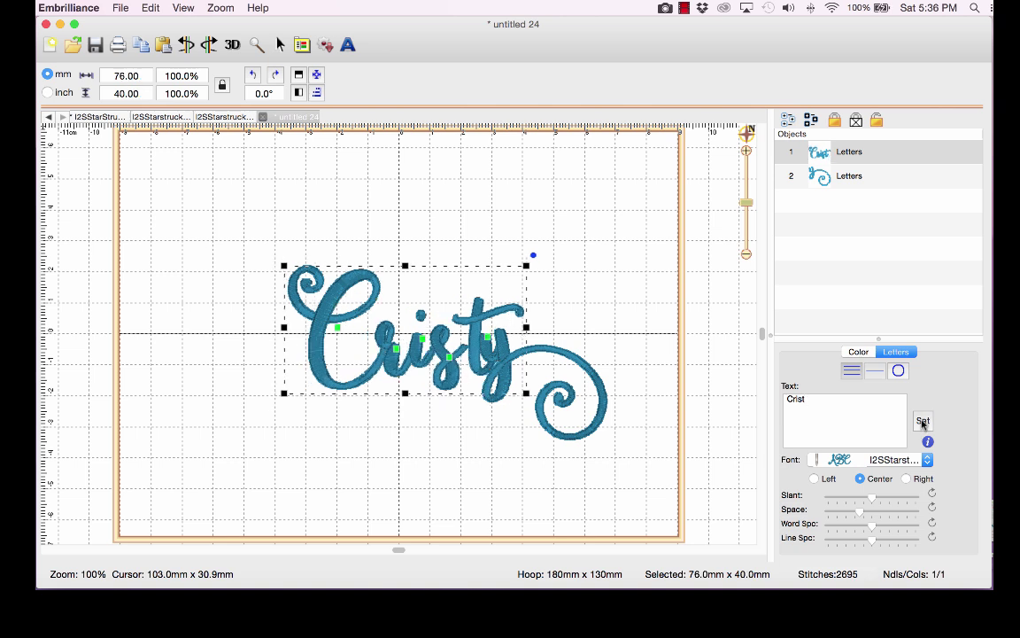
click(378, 366)
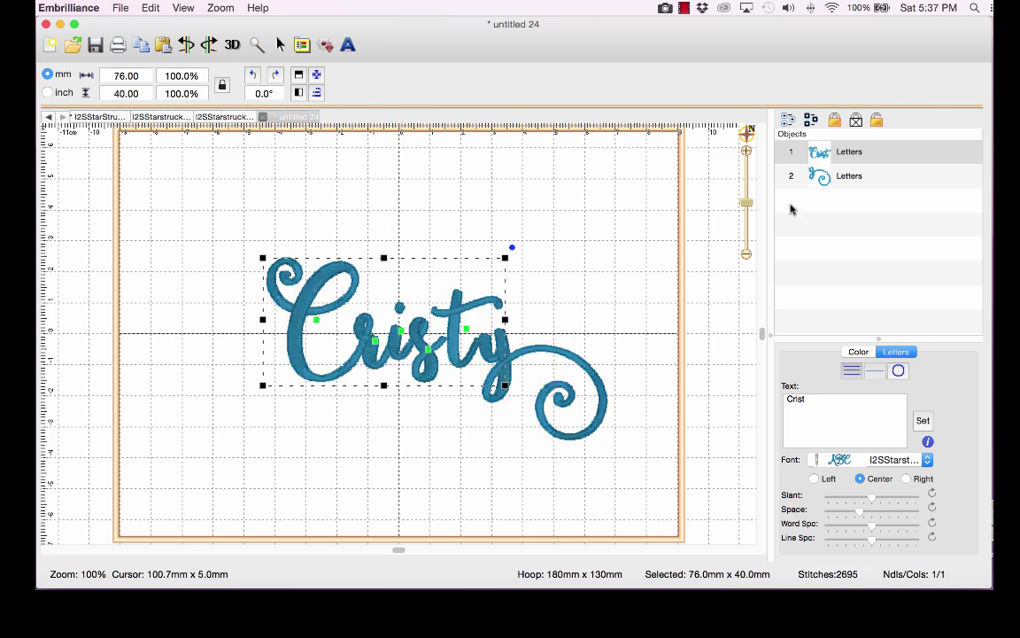
- Nudge the C and t left and fit the swirly y snugly after the t
drag(746, 202, 745, 194)
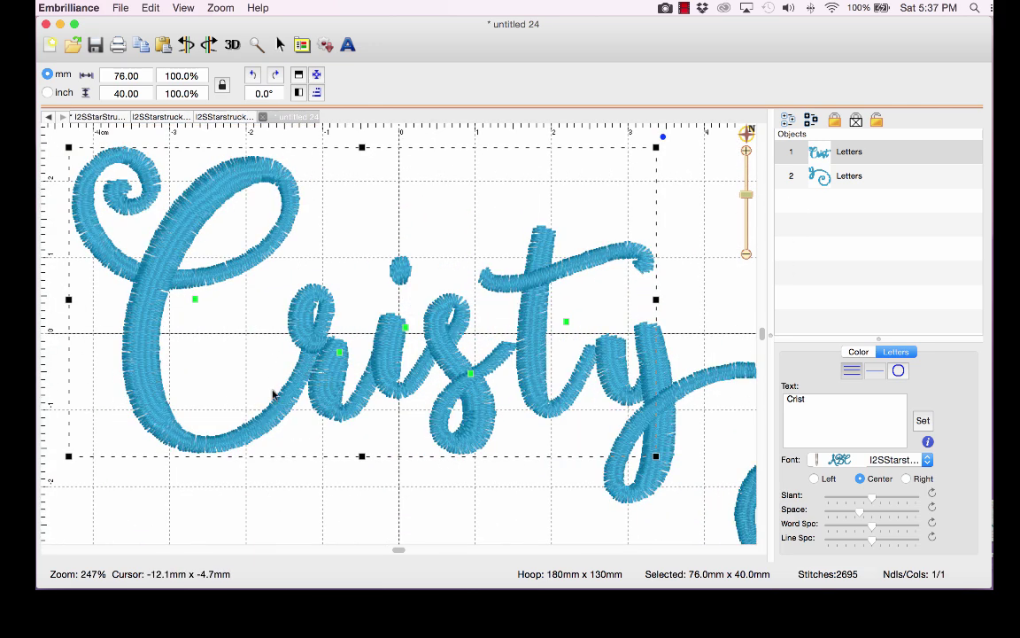
drag(193, 301, 189, 300)
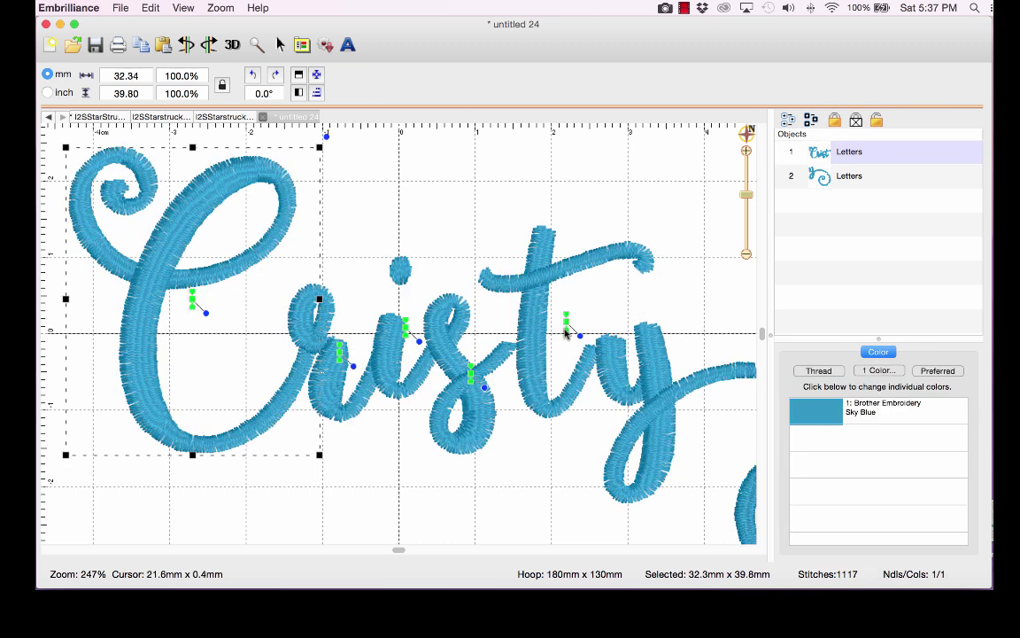
drag(567, 330, 551, 331)
click(472, 379)
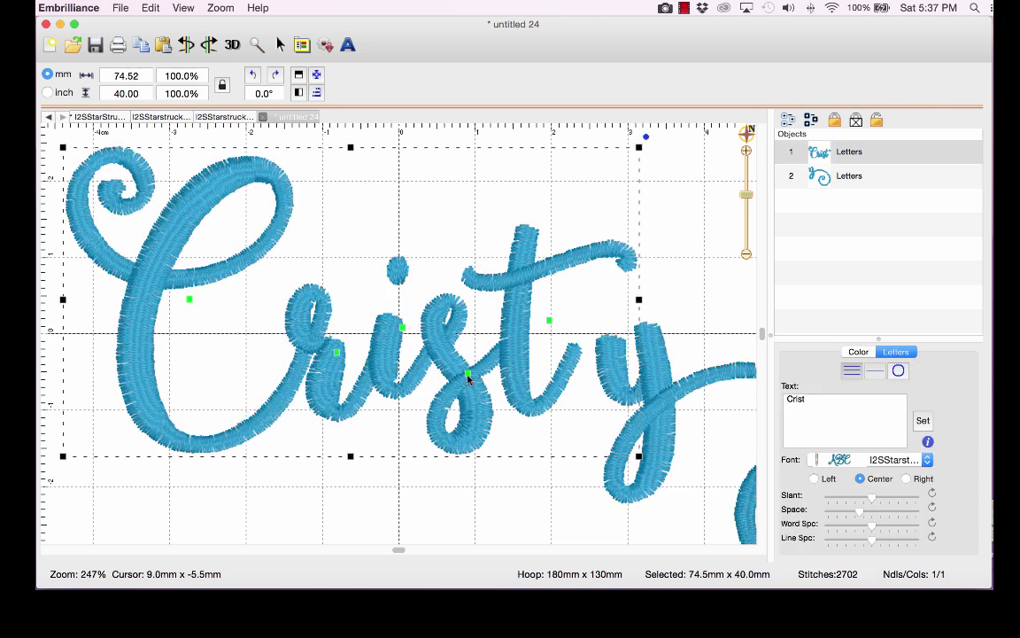
click(469, 376)
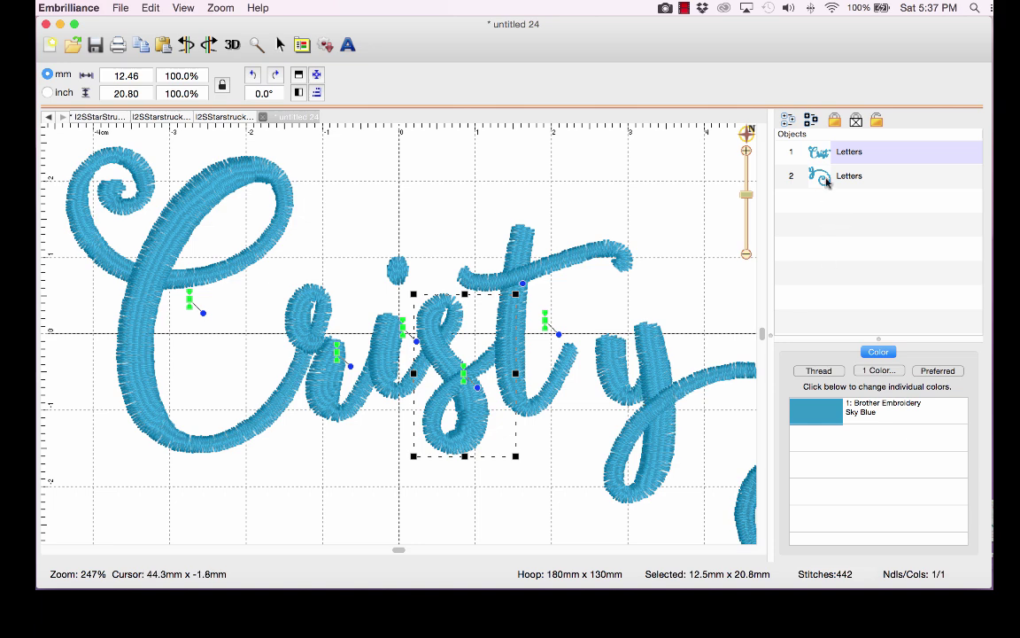
click(705, 397)
drag(666, 384, 658, 377)
- At 1:1 zoom, center both lettering objects together in the hoop, then start a new design
click(220, 8)
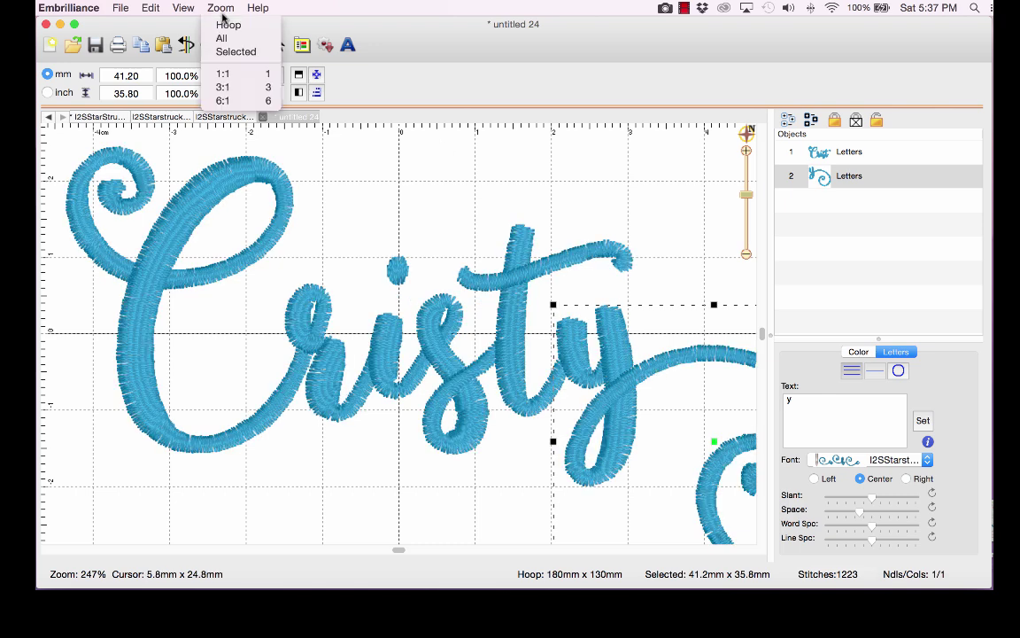
click(226, 74)
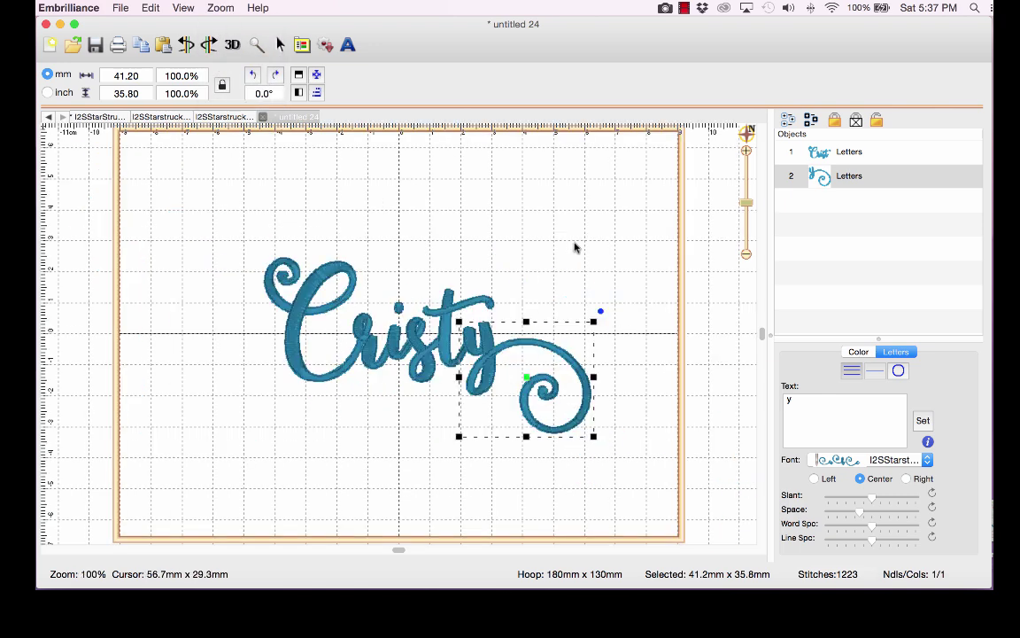
click(574, 248)
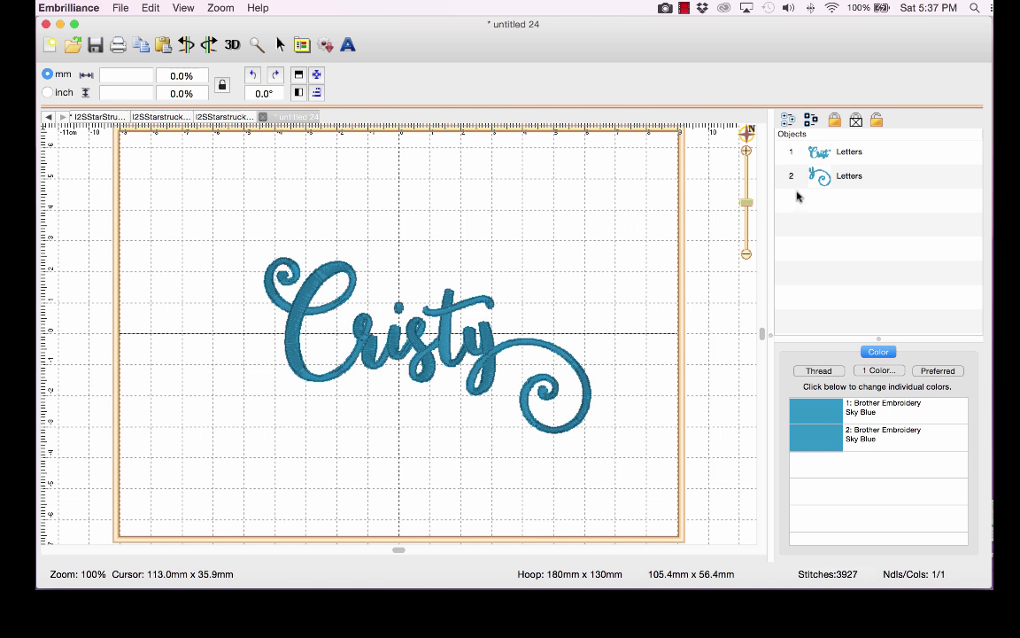
click(822, 154)
click(833, 177)
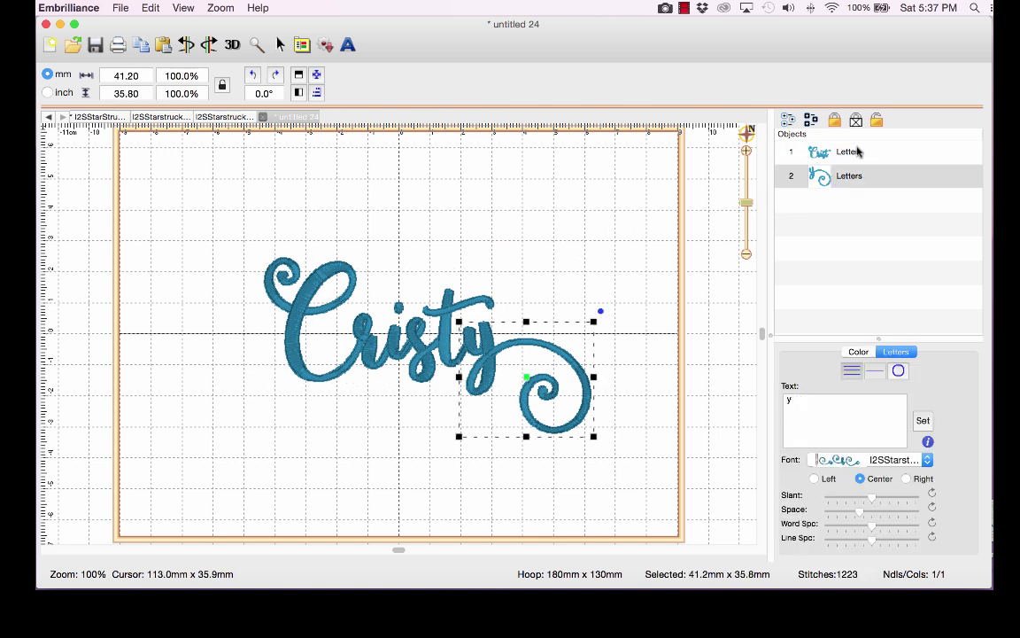
click(826, 152)
shift+click(848, 177)
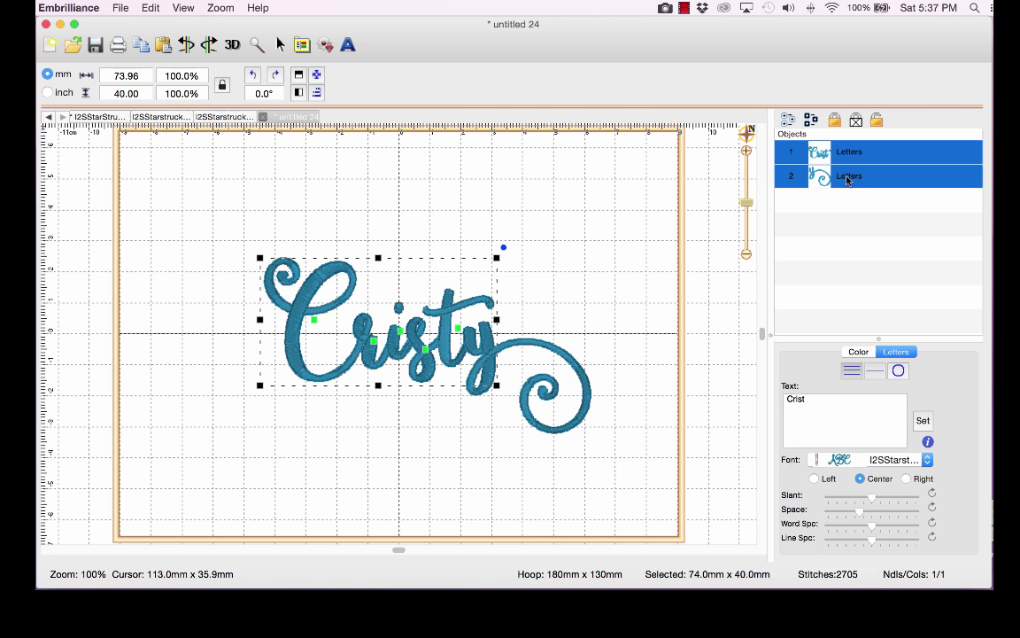
click(316, 78)
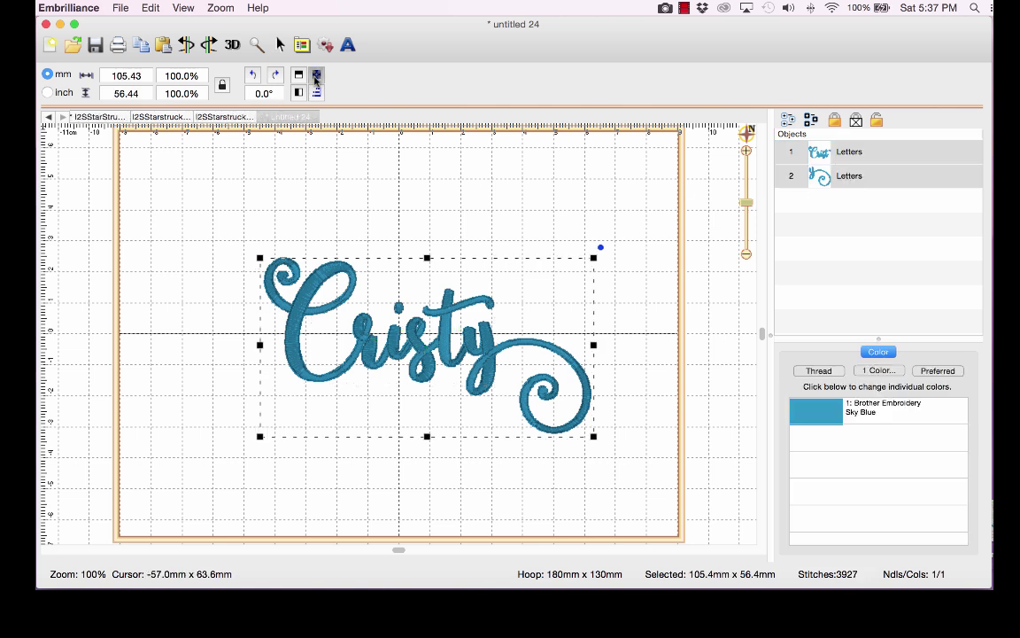
click(540, 199)
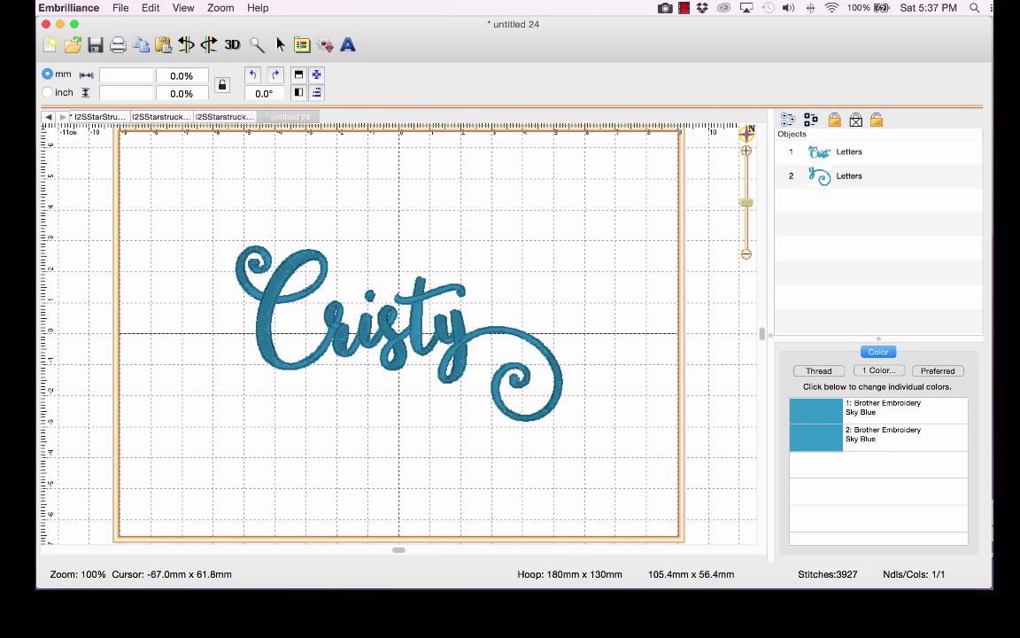
click(50, 46)
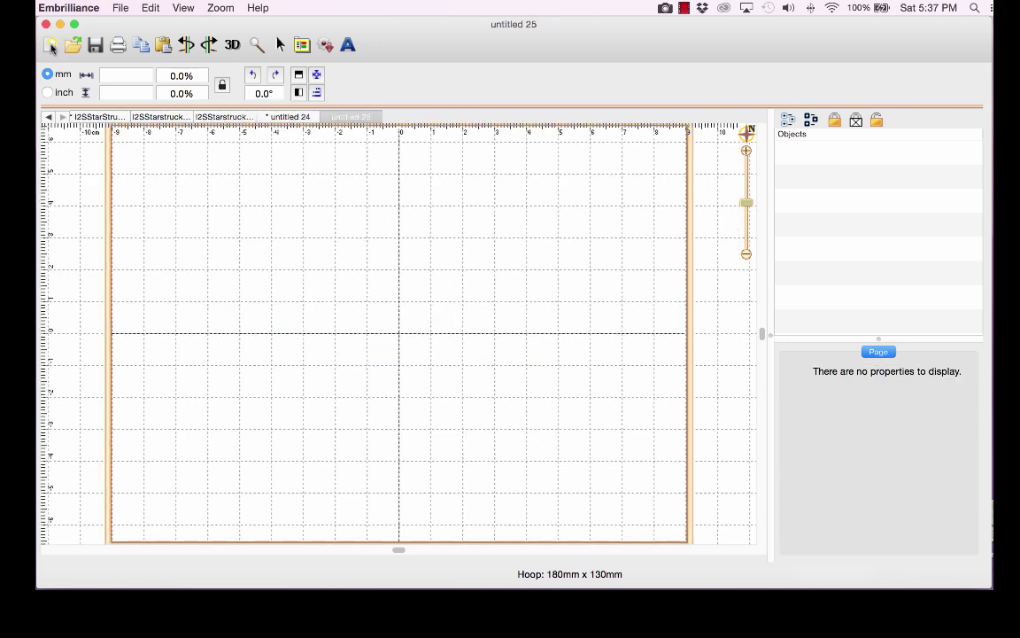
- Letter 'creative' in I2SStarstruck 1_5in script and add a second lettering object
click(346, 43)
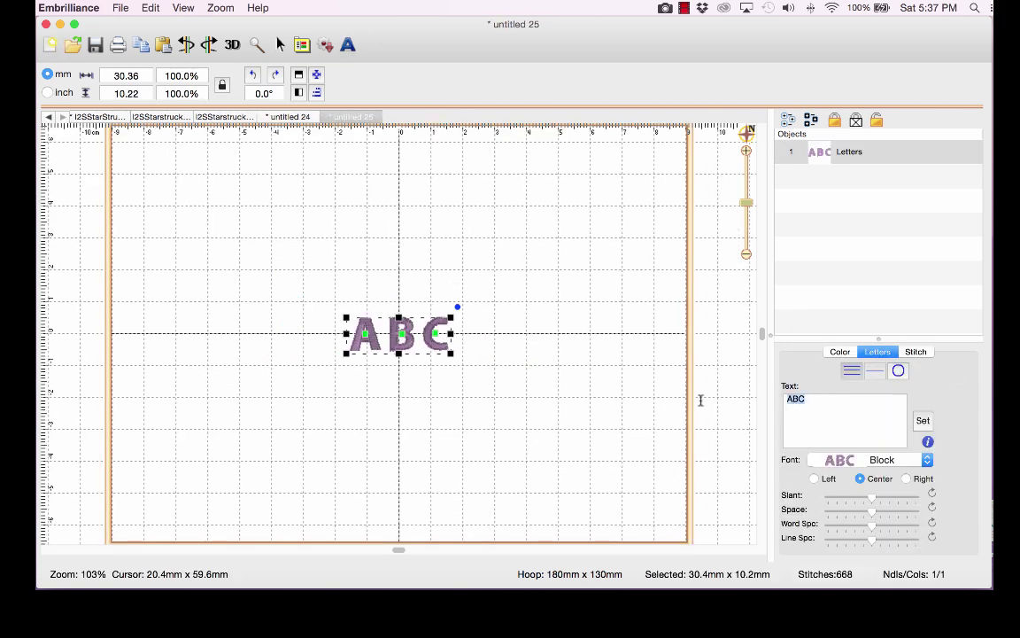
text(creative)
click(924, 423)
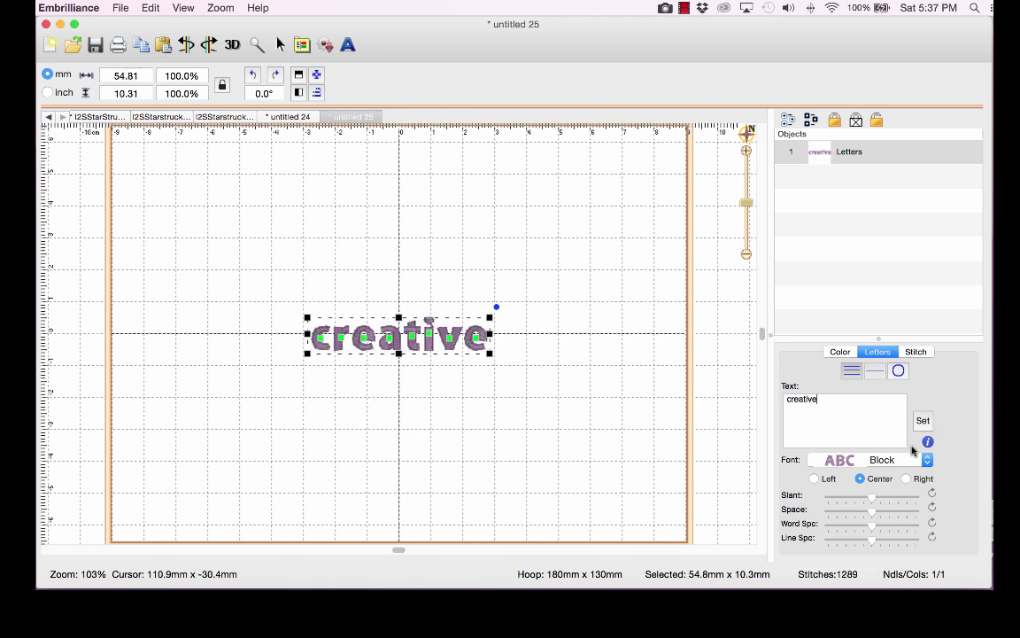
click(902, 461)
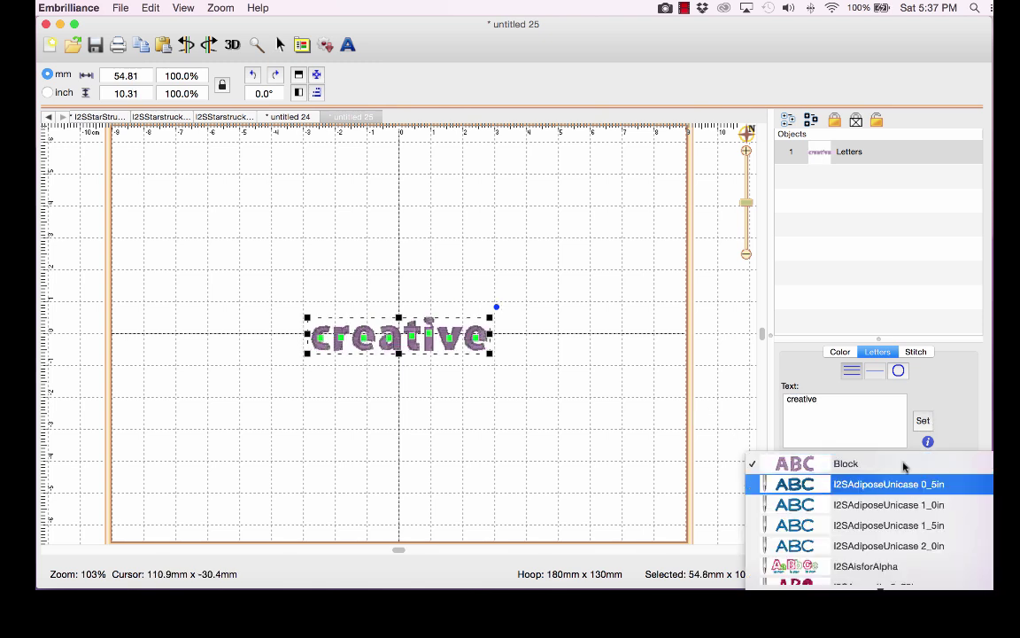
text(i2sstar)
scroll(904, 468, down, 3)
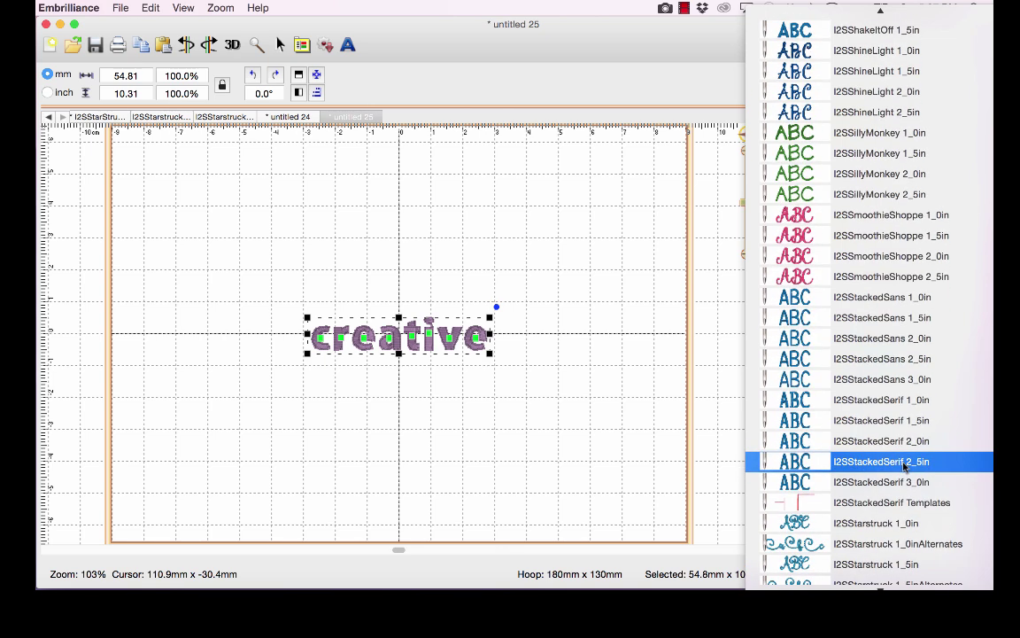
click(904, 564)
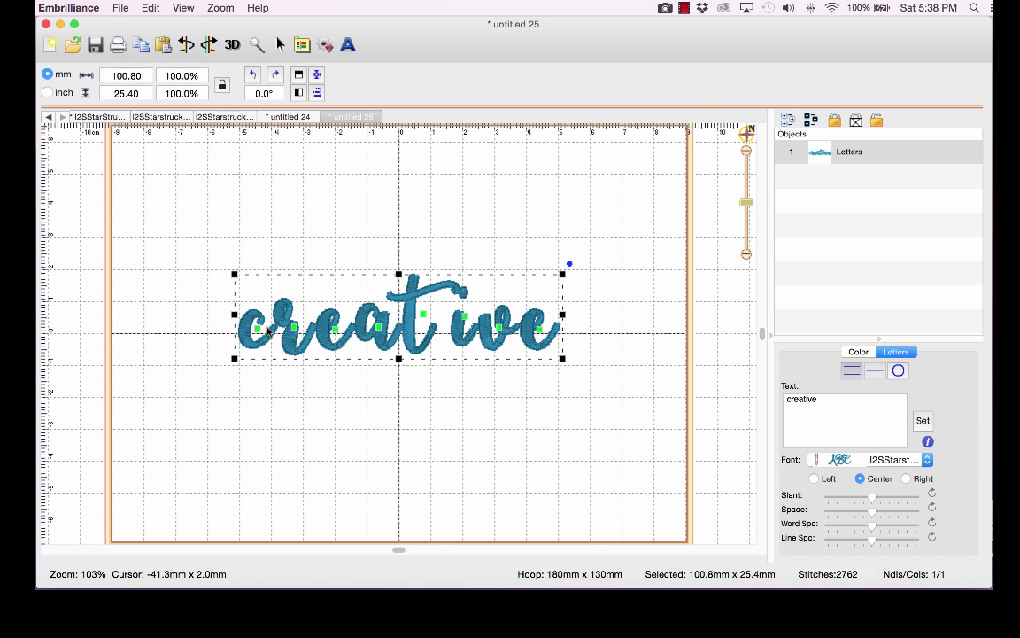
click(347, 44)
- Set the second lettering to C and e in the I2SStarstruck 1_5inAlternates swash font
drag(820, 406, 742, 403)
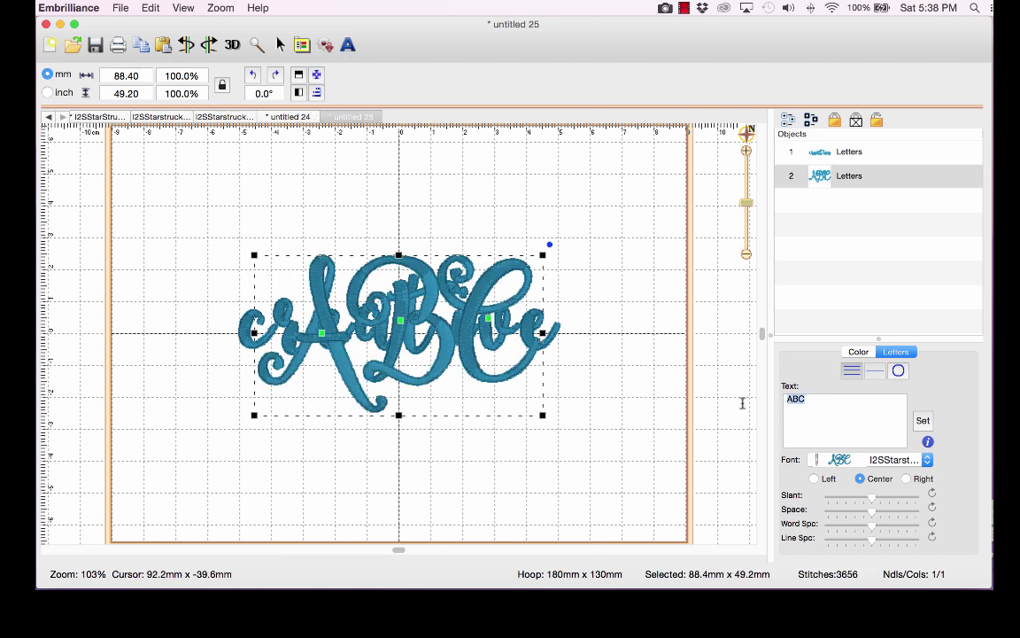
text(C e)
click(923, 420)
click(885, 459)
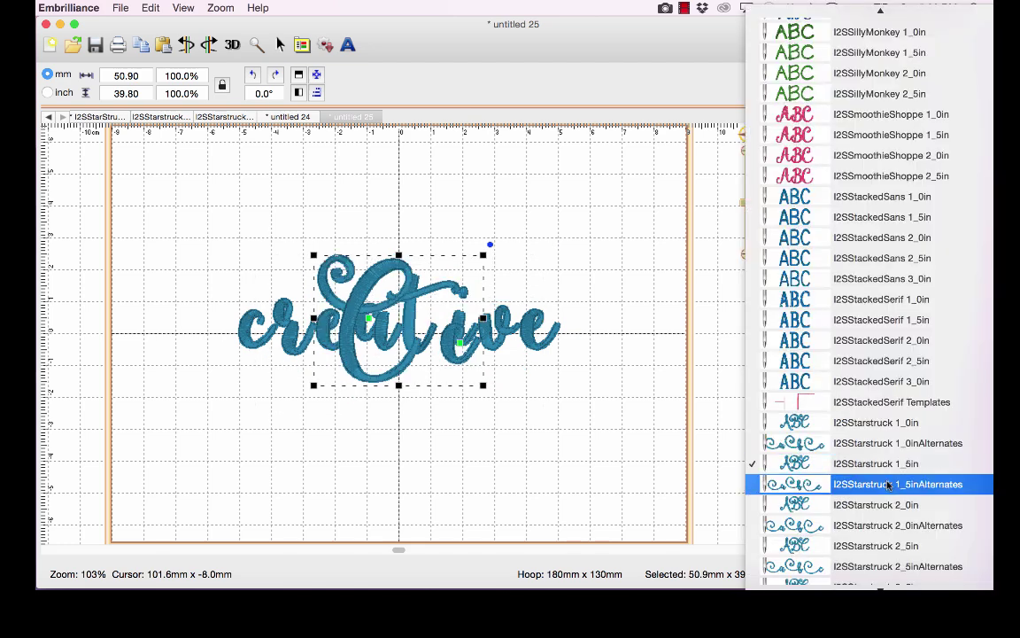
click(888, 490)
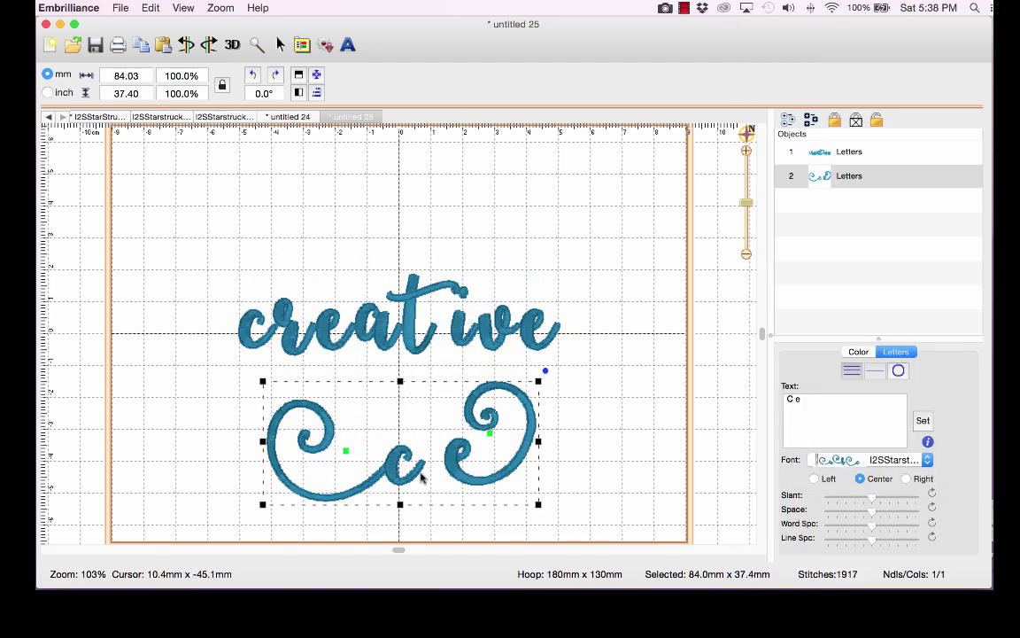
- Place the swash C before 'creative' and the swash e at its end
click(346, 451)
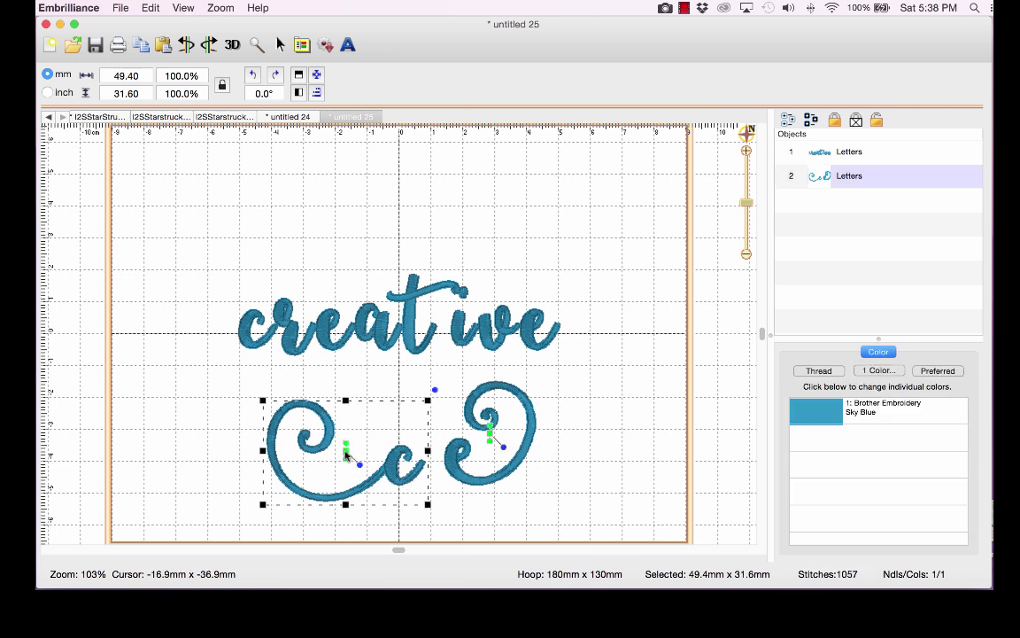
drag(346, 451, 200, 319)
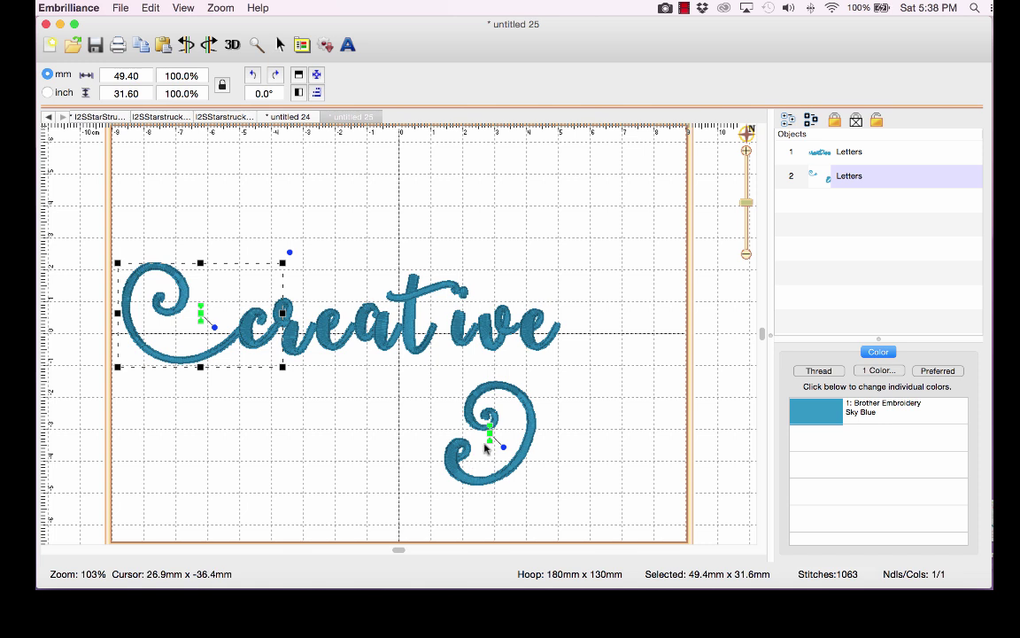
drag(491, 434, 565, 301)
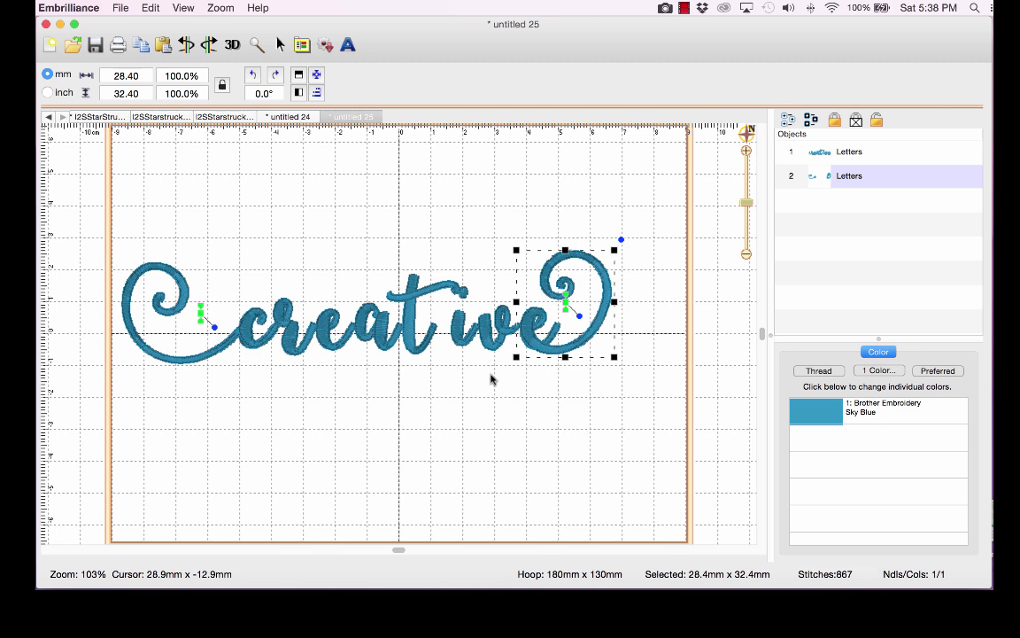
- Shorten the main word to 'reativ' by removing its first and last letters
click(848, 153)
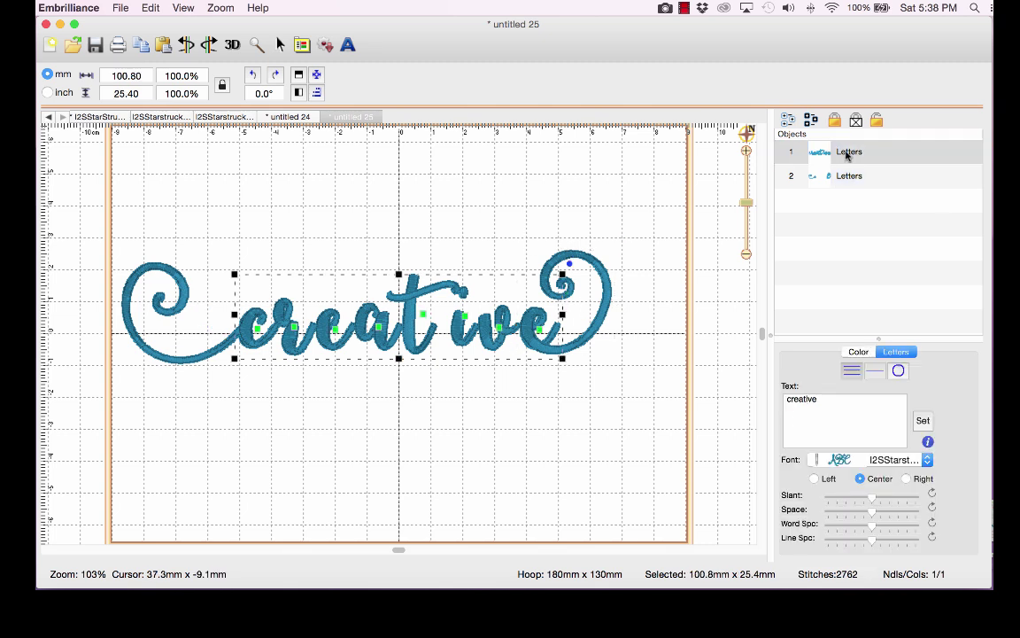
click(790, 401)
key(BackSpace)
click(819, 400)
key(BackSpace)
click(924, 425)
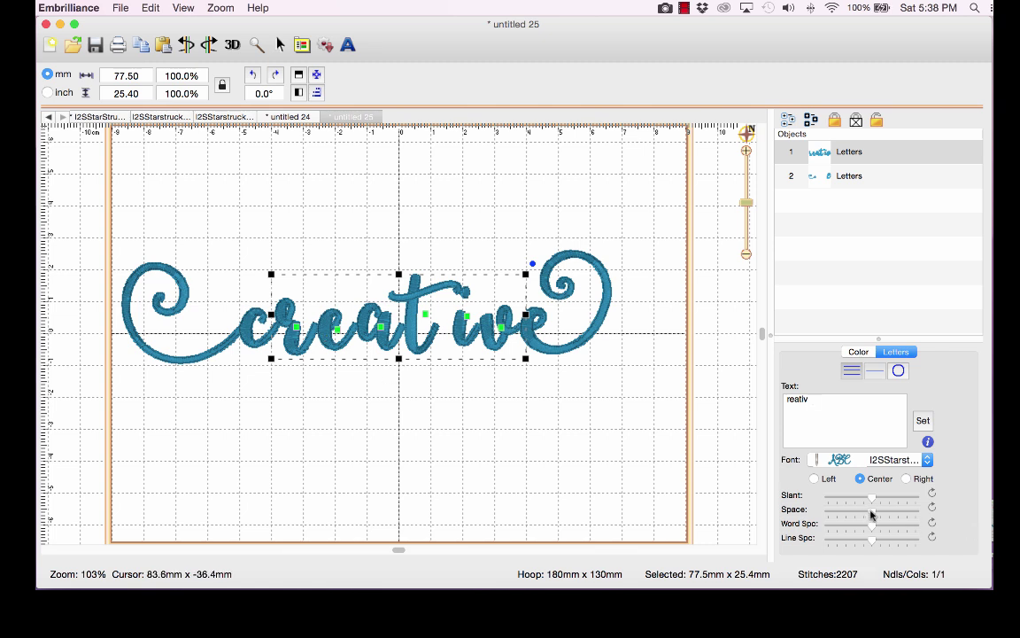
- Tighten the letter spacing and move the i closer to the t
drag(870, 514, 859, 513)
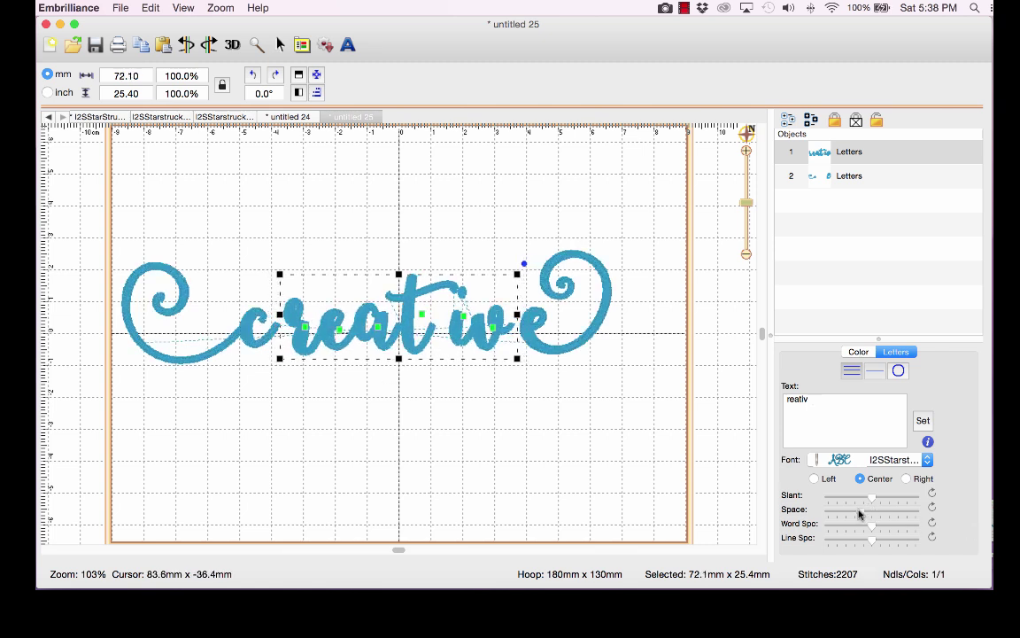
click(425, 327)
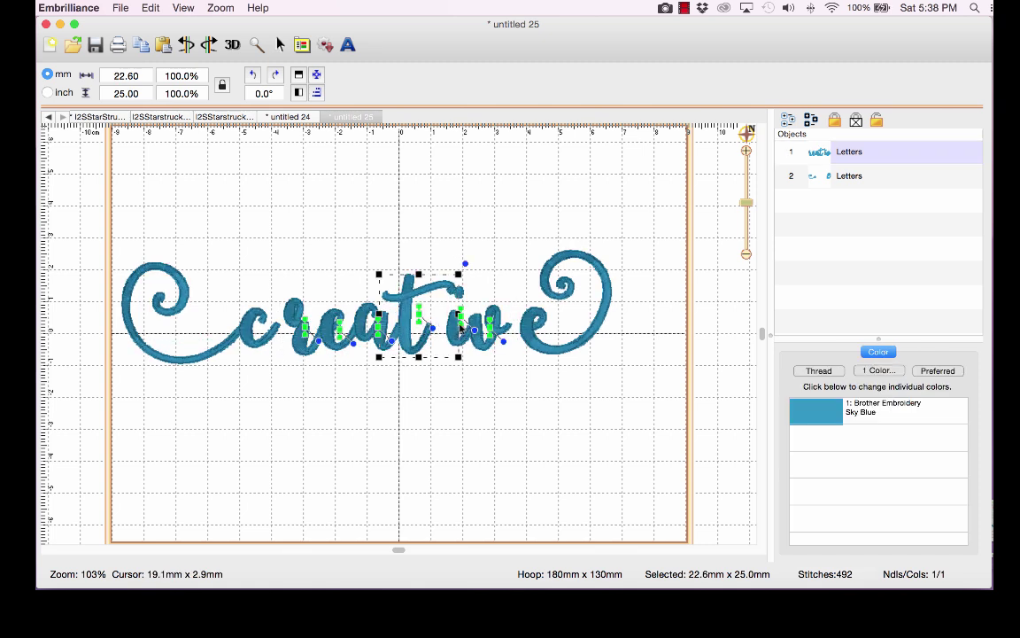
drag(458, 328, 439, 330)
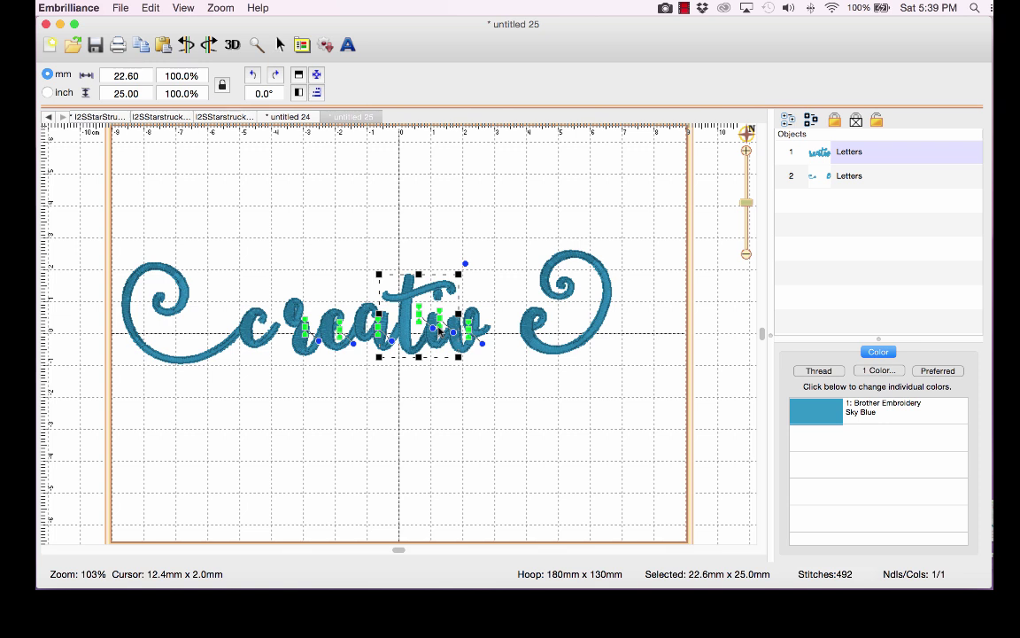
click(830, 176)
- Nudge the swash C right toward 'reativ' and select the swash letters' text for editing
click(204, 318)
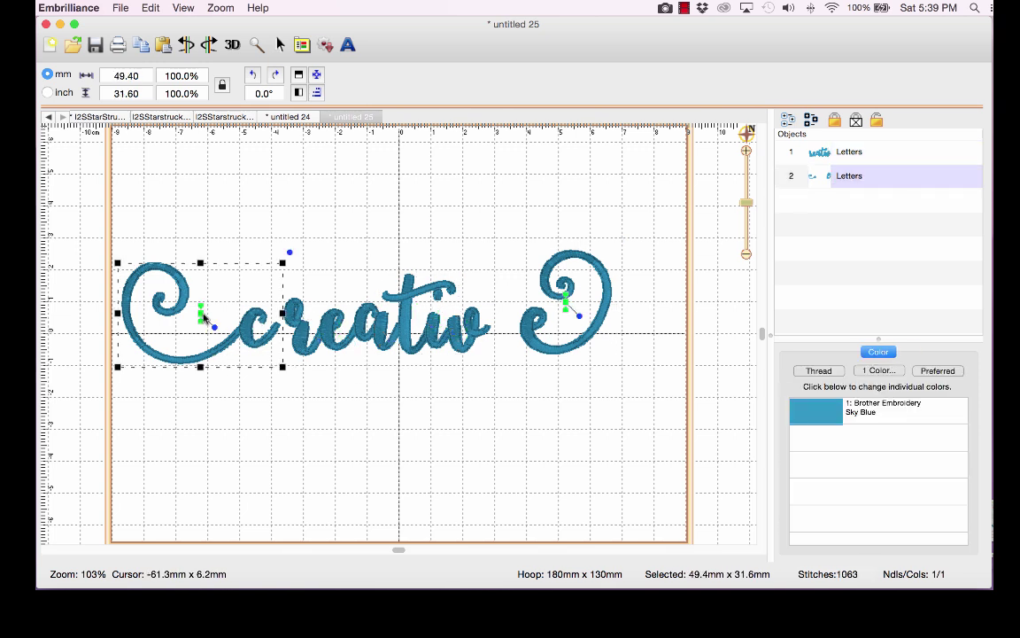
drag(204, 319, 213, 319)
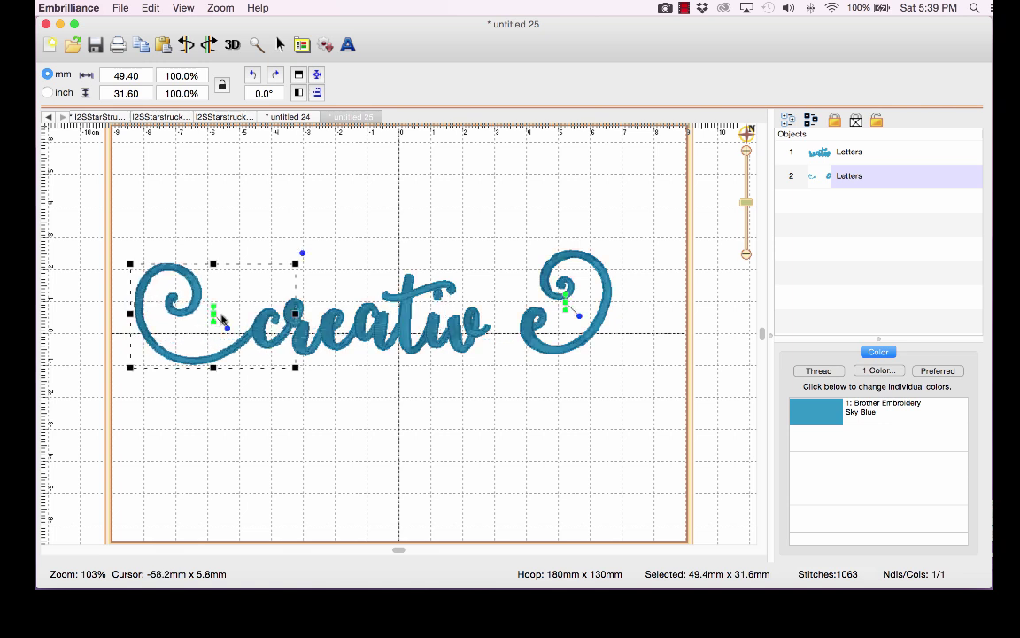
click(839, 153)
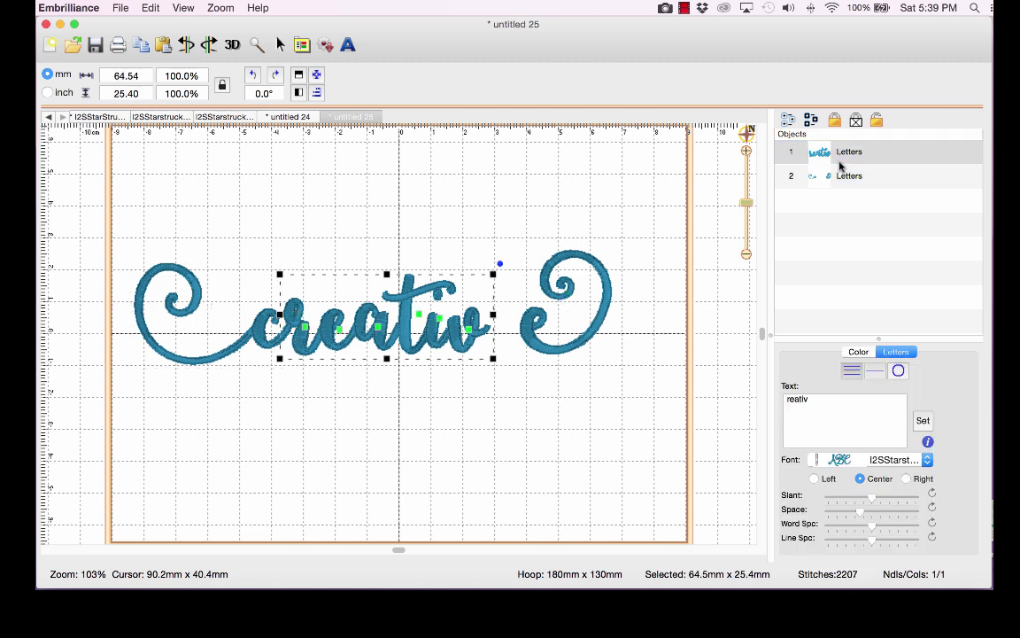
click(841, 175)
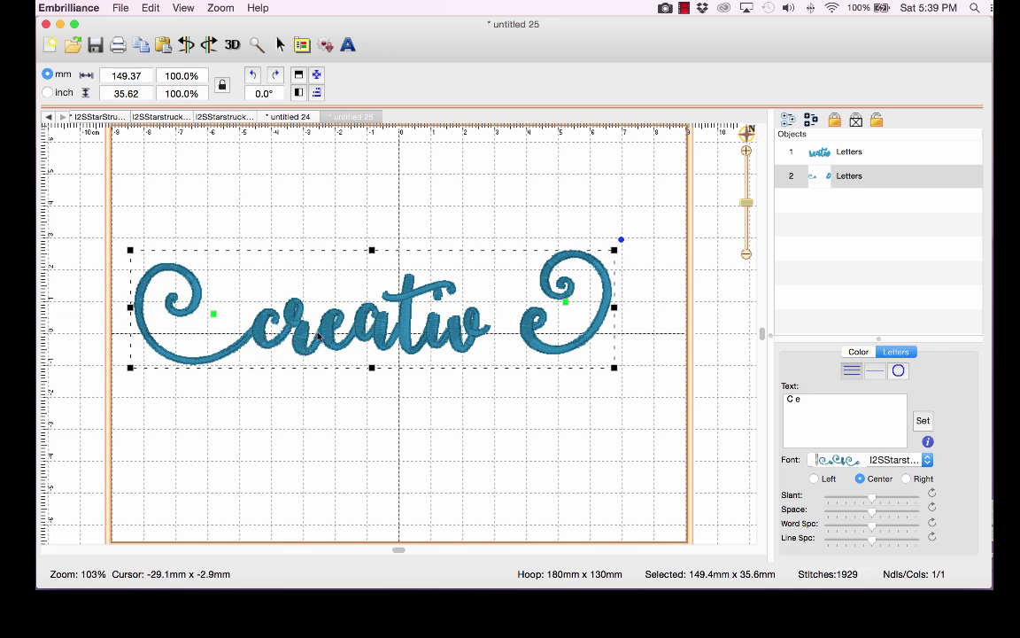
click(809, 177)
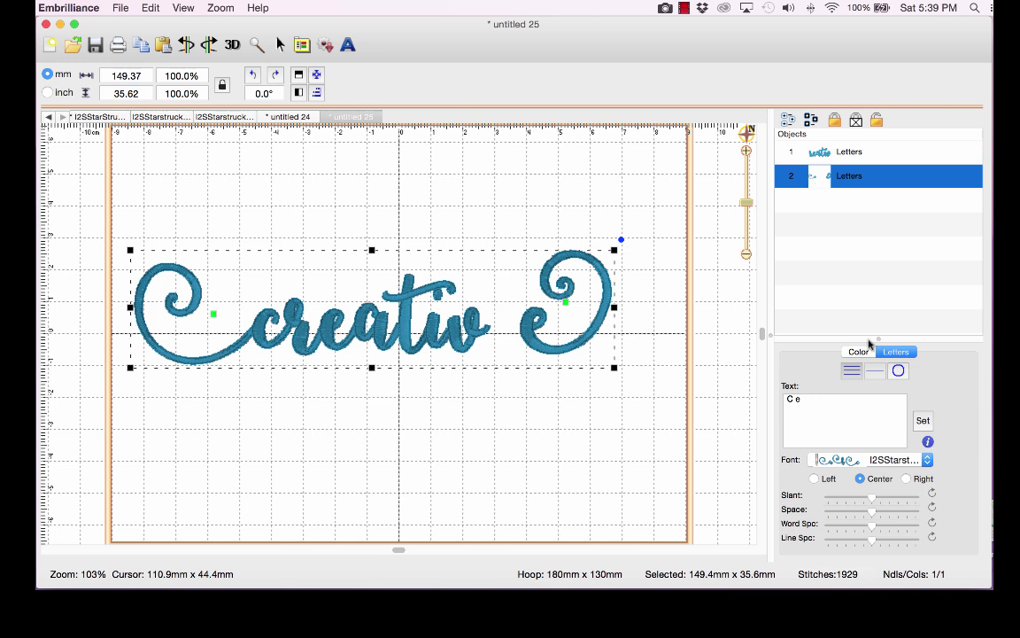
click(794, 400)
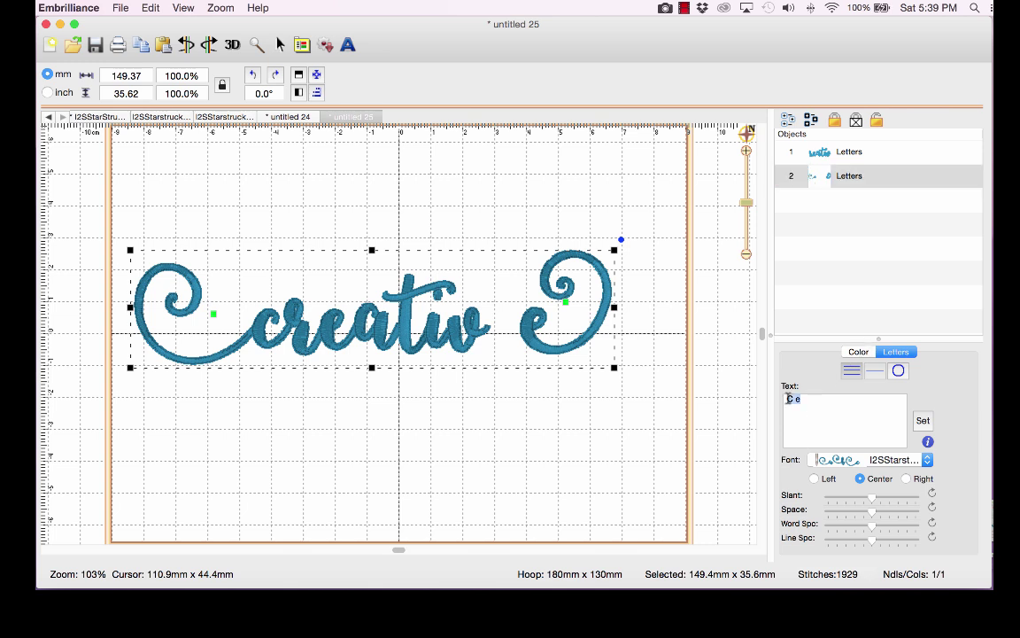
- Reduce the swash text to C, add a swash 'e' lettering, and place C and e around 'reativ'
click(921, 419)
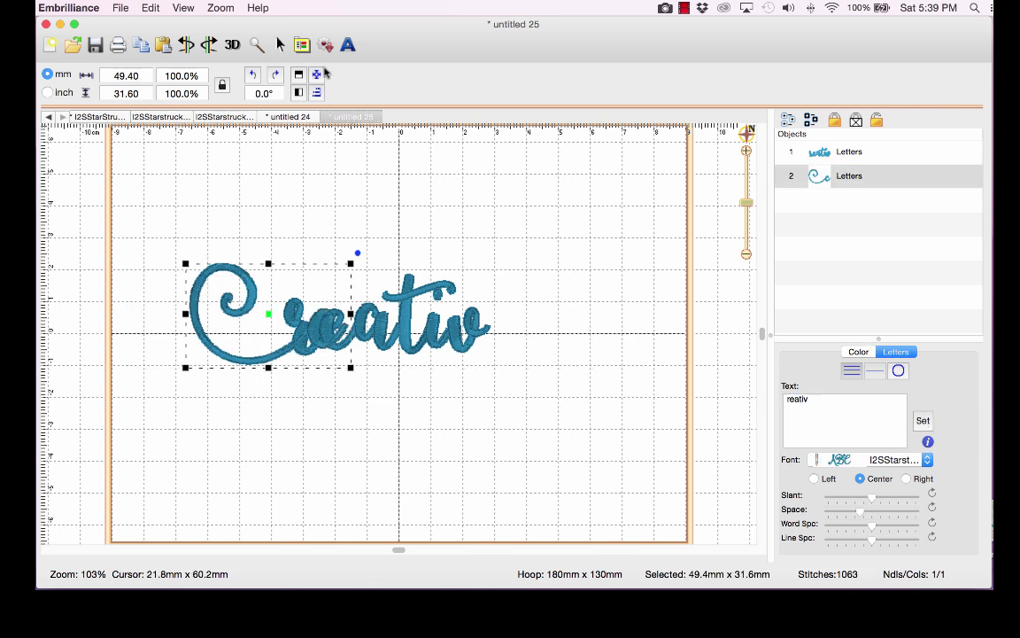
click(352, 49)
drag(815, 400, 743, 397)
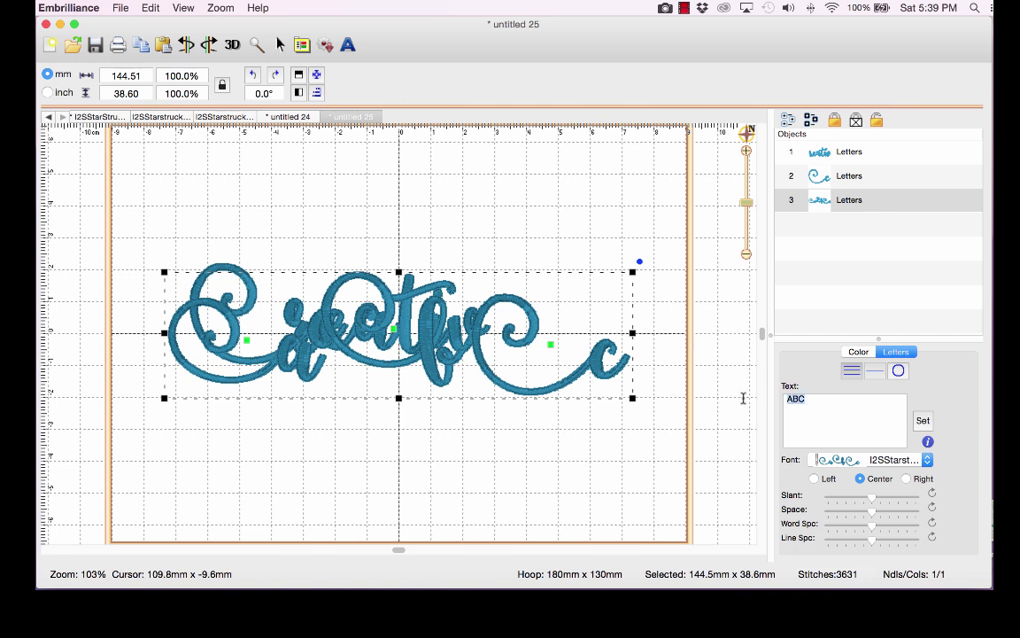
text(e)
click(923, 420)
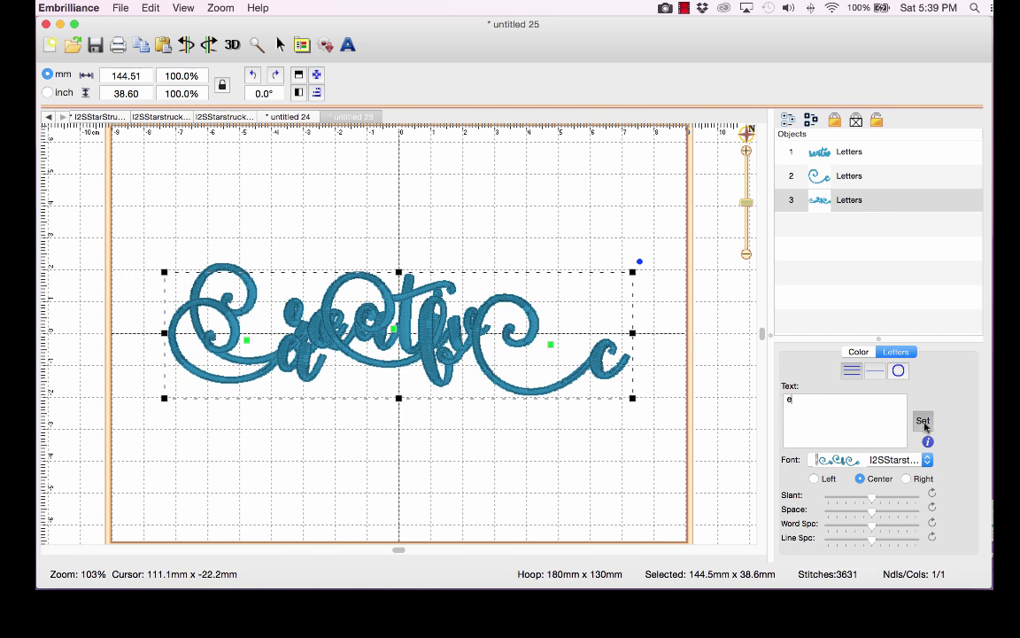
drag(409, 372, 539, 347)
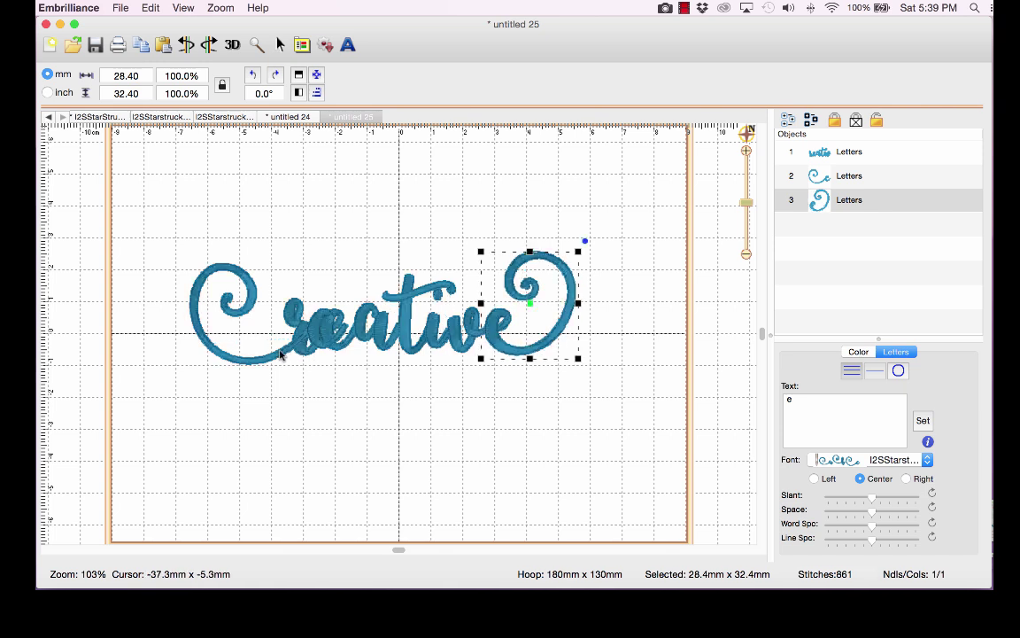
drag(276, 354, 224, 353)
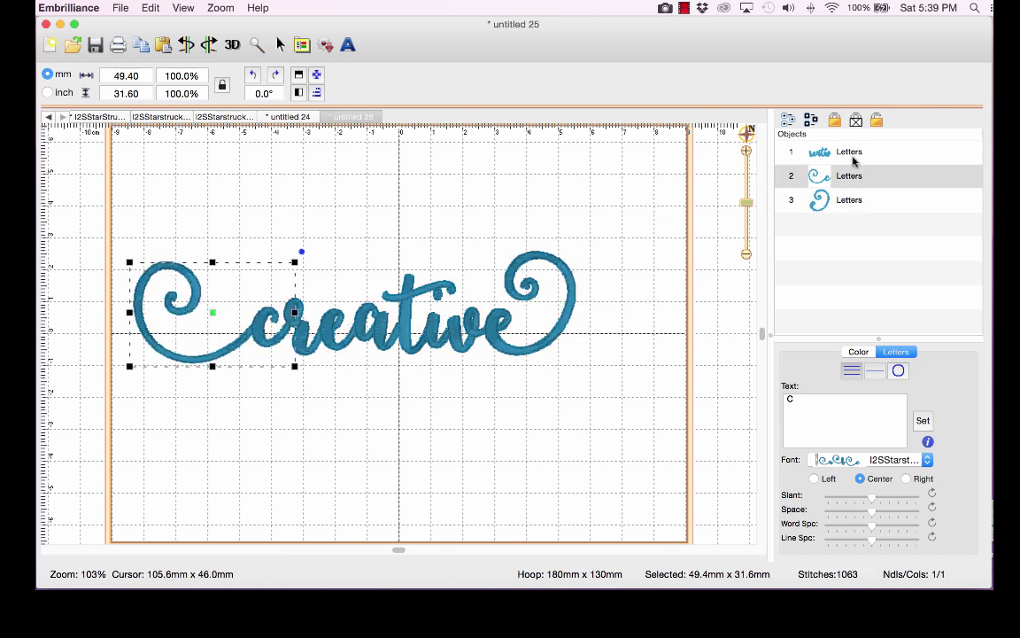
- Move 'reativ' to second in the stitch order, then select the swash C
click(854, 177)
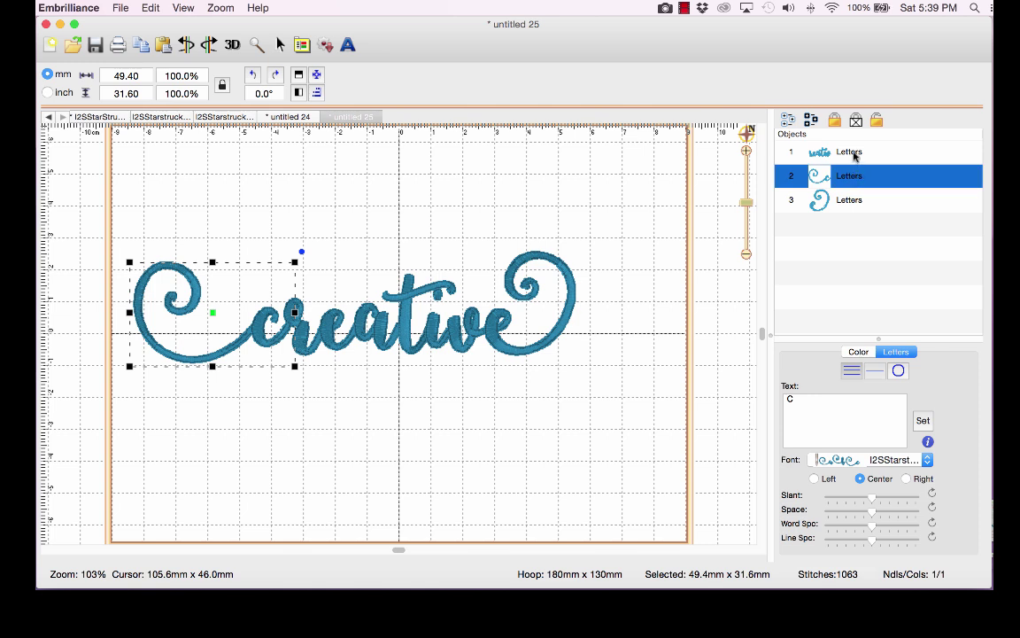
click(852, 153)
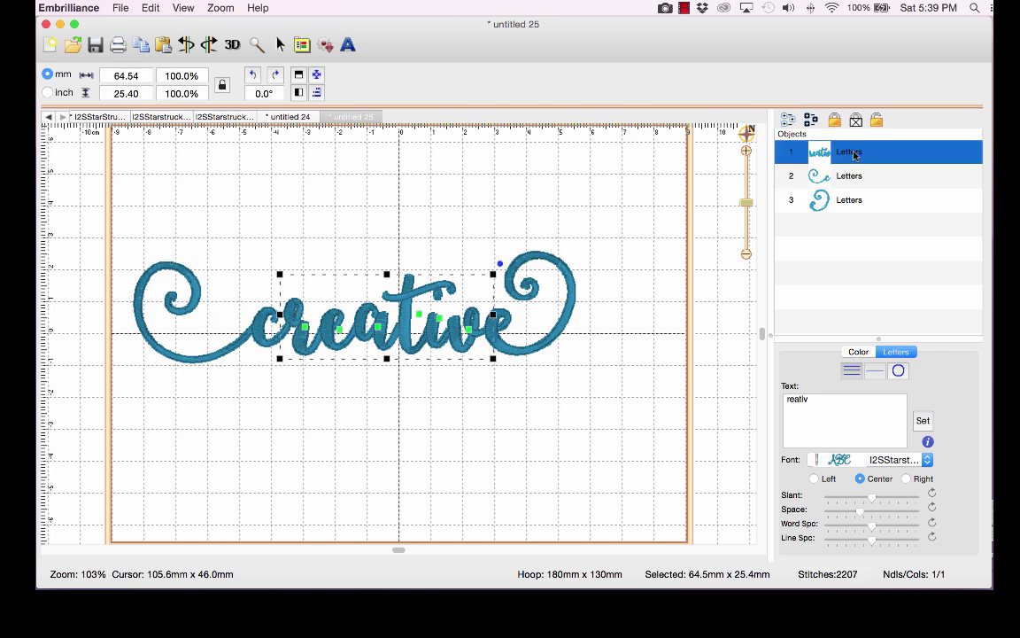
drag(855, 155, 854, 179)
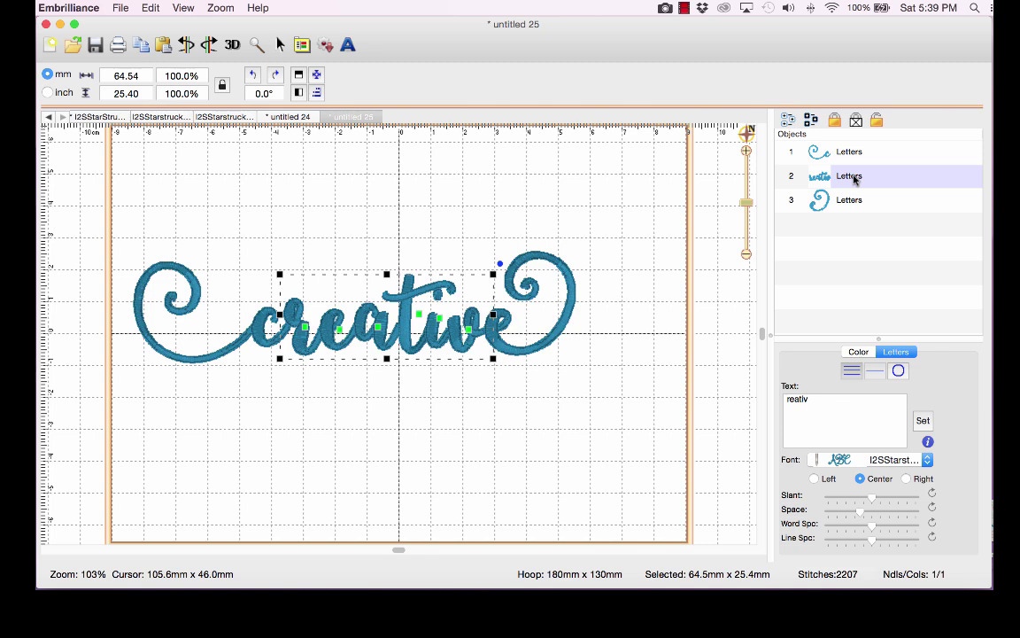
click(850, 152)
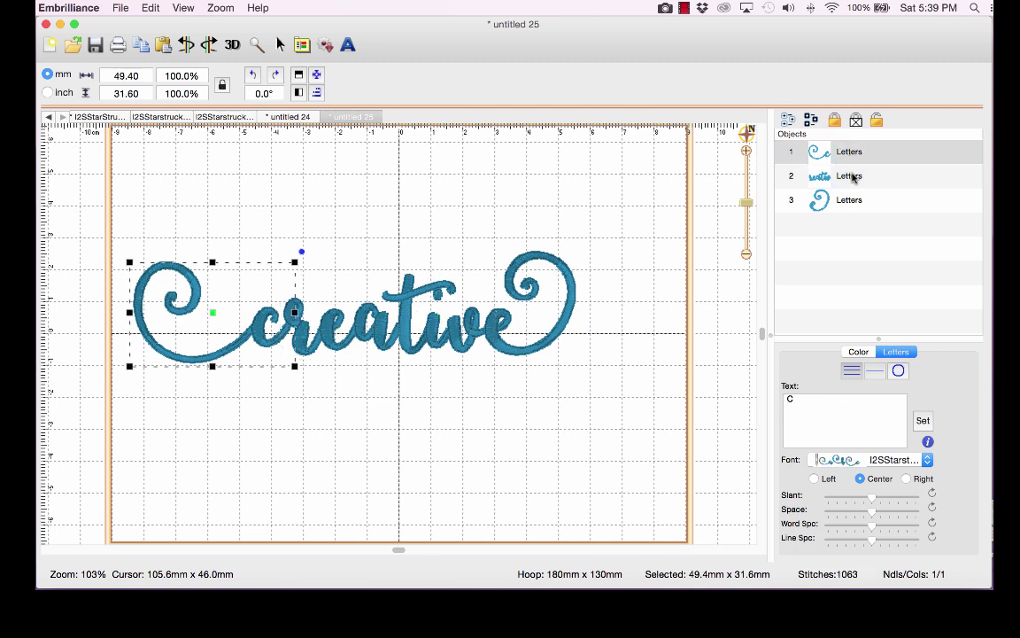
click(853, 177)
click(845, 200)
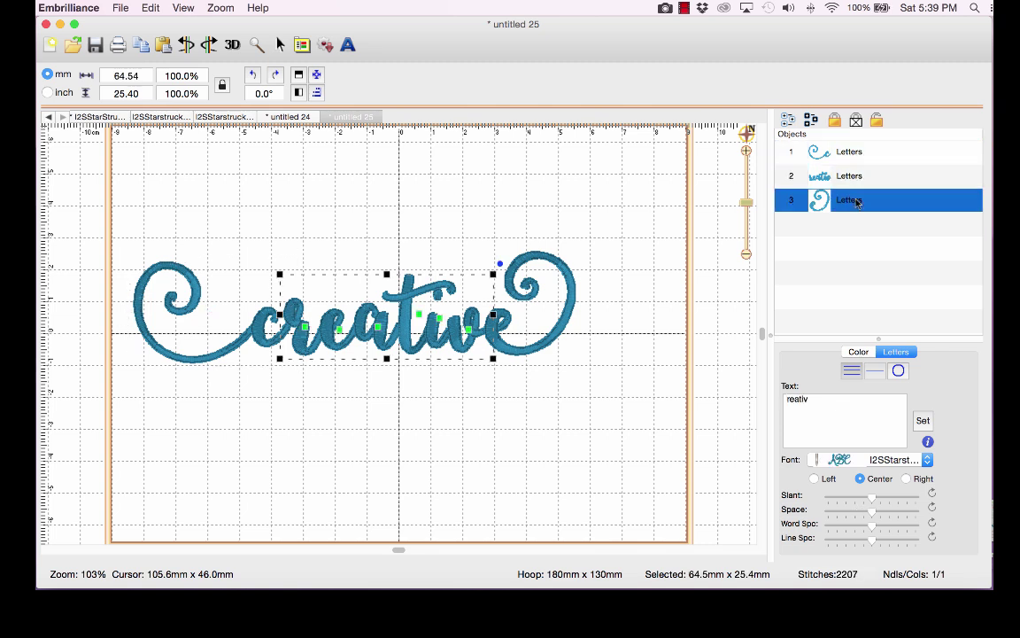
click(267, 349)
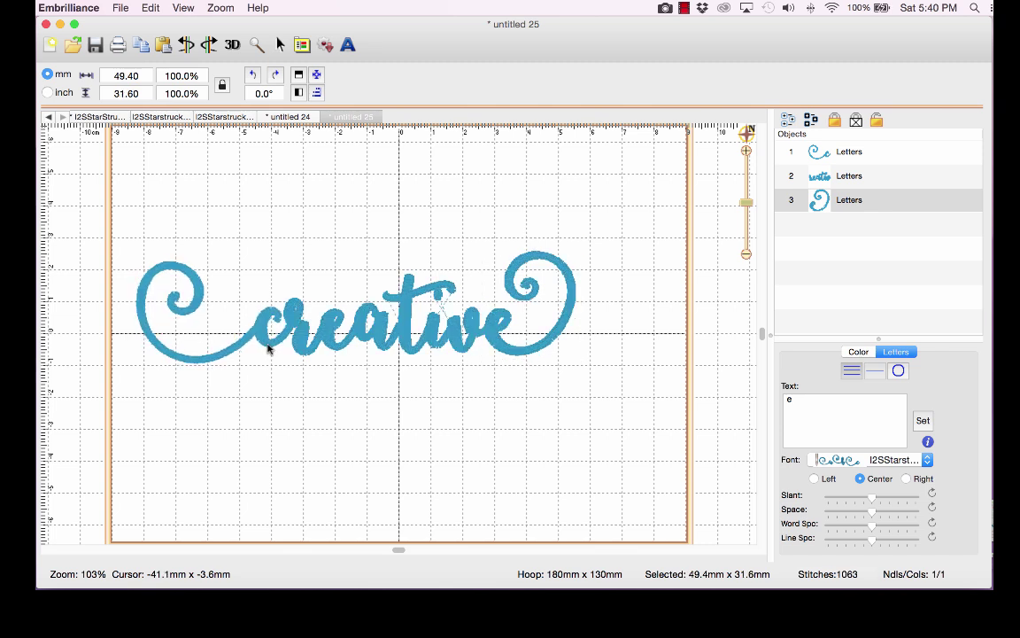
click(268, 349)
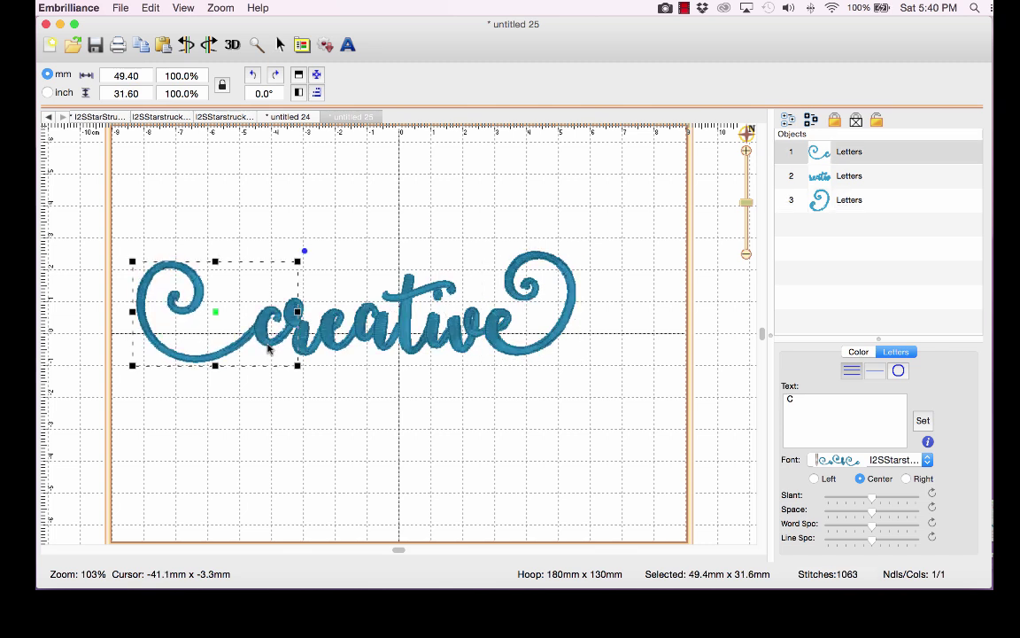
- Select all three lettering pieces and center 'creative' in the hoop
click(860, 160)
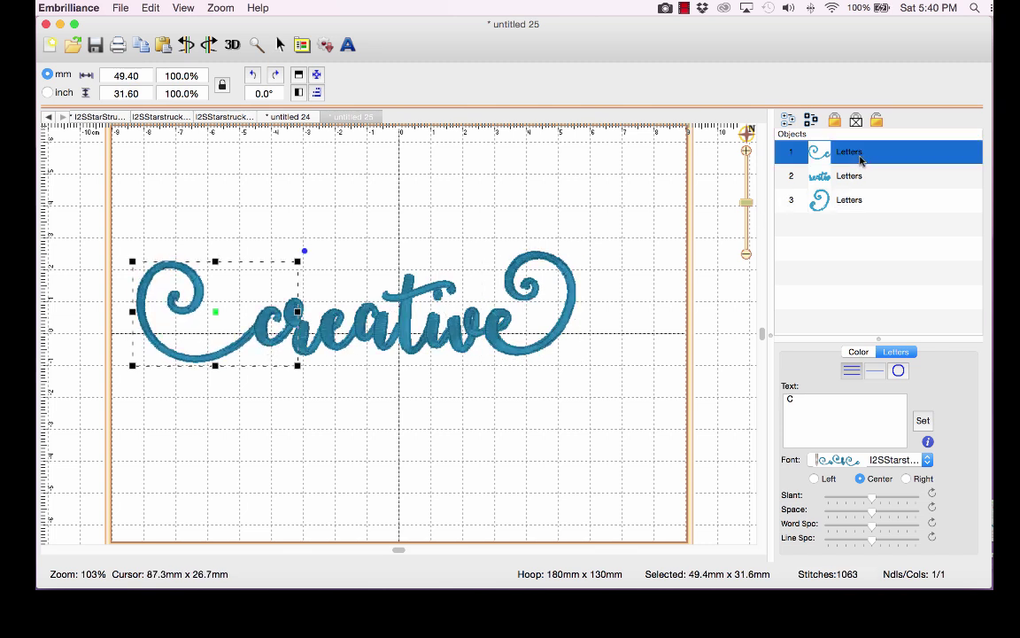
shift+click(850, 200)
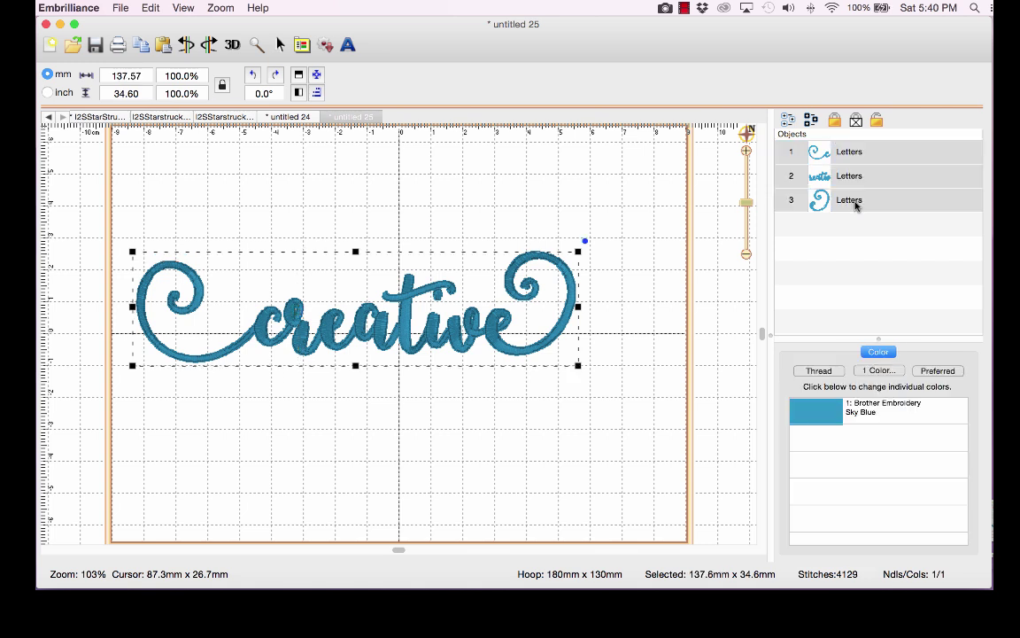
click(317, 76)
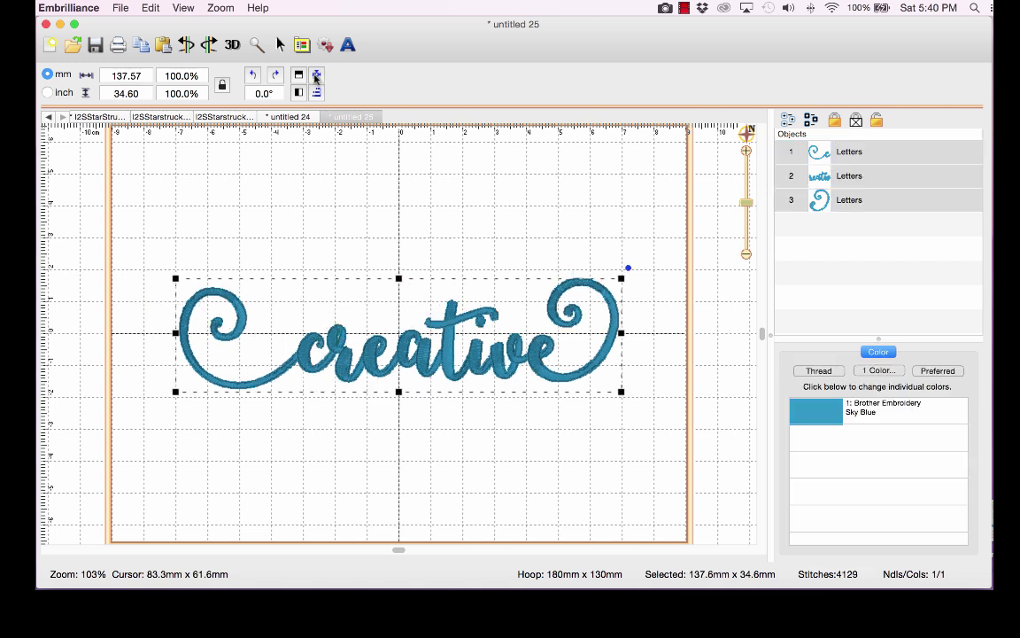
click(503, 184)
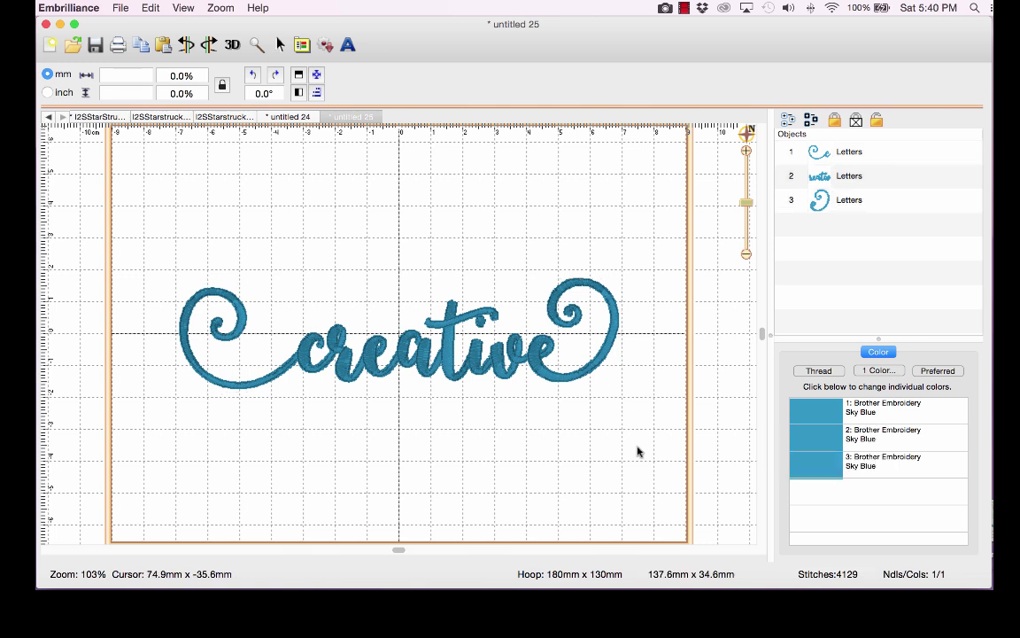
- Nudge one 'reativ' letter slightly left and move the swirly final e closer to the word
click(814, 185)
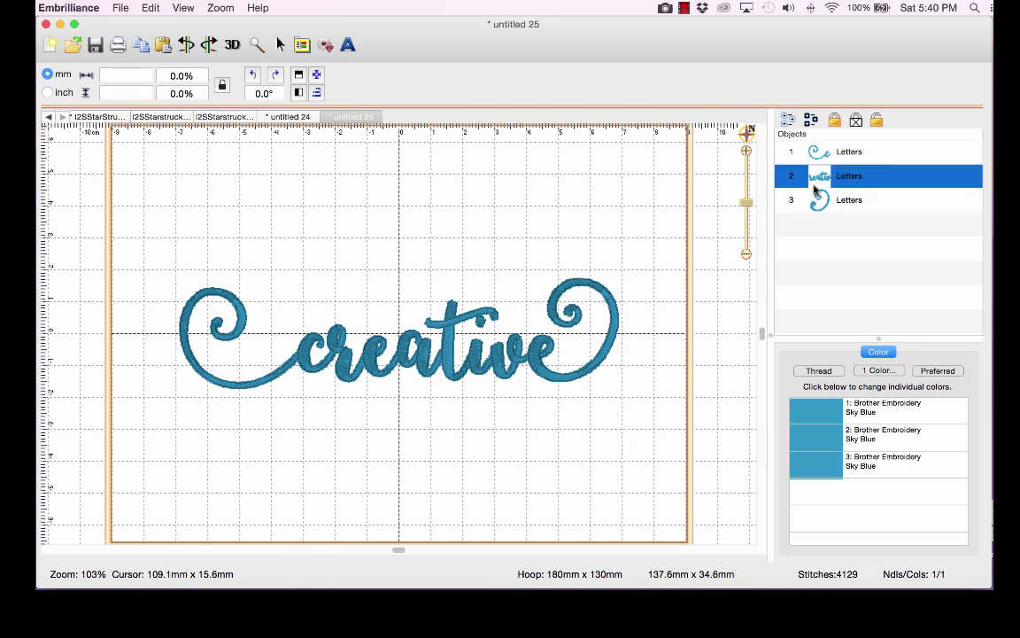
click(419, 364)
drag(421, 364, 418, 365)
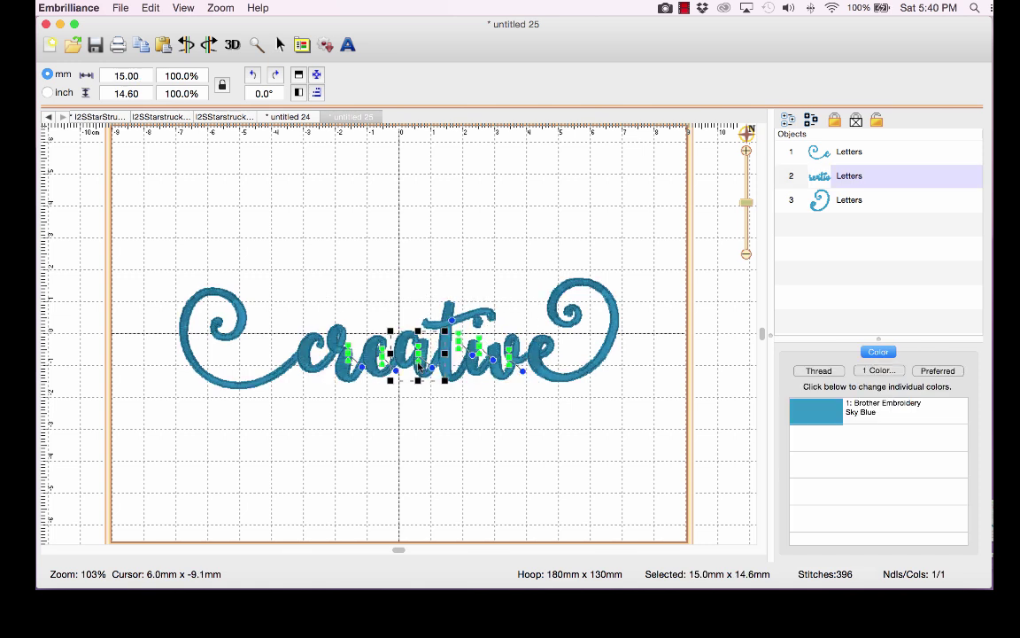
click(847, 202)
drag(573, 325, 571, 335)
click(610, 455)
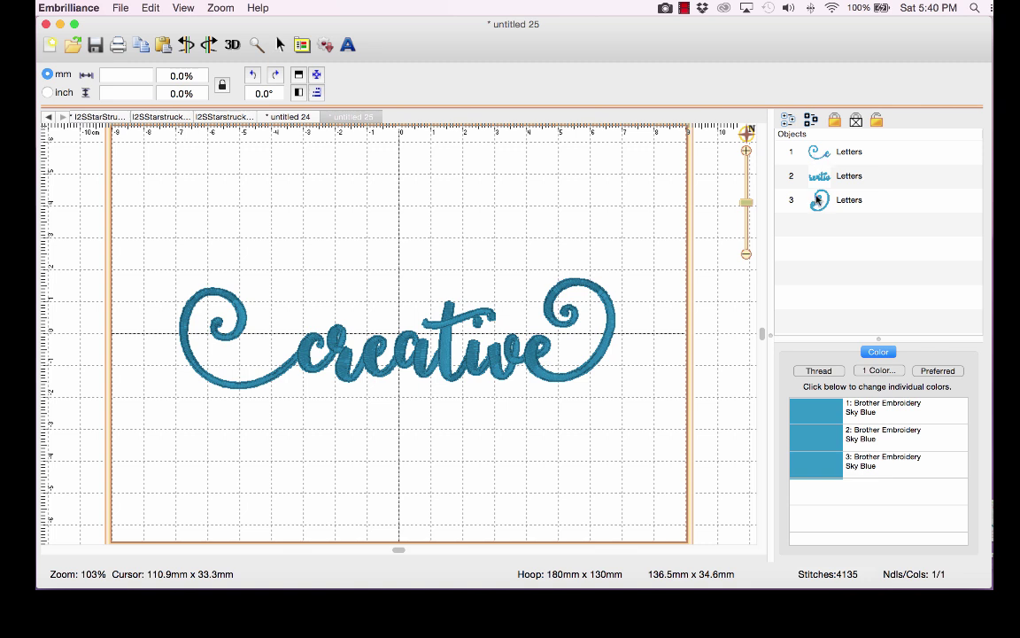
- Start a new design and add the lettering 'Annaliese'
click(49, 44)
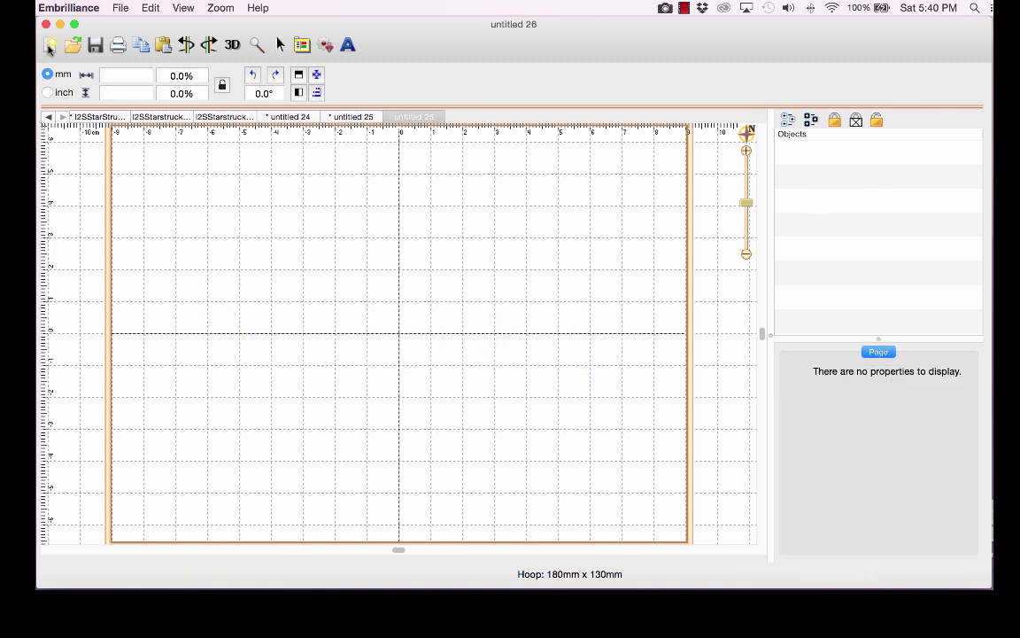
click(348, 45)
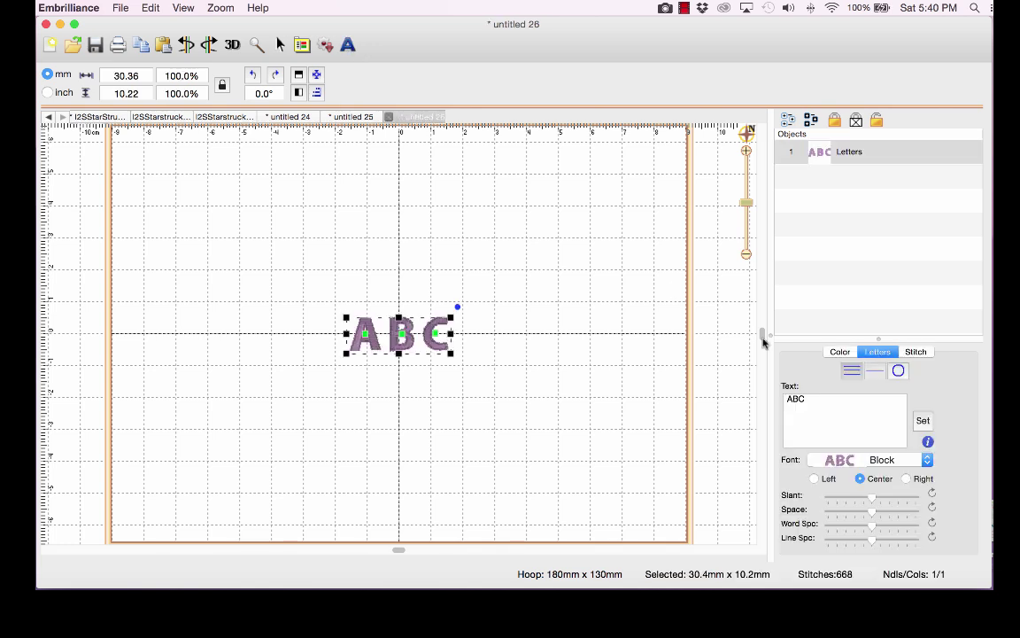
text(Annaliese)
click(923, 420)
- Set its font to I2SStarstruck 1_5in and move it toward the top of the hoop
click(904, 460)
key(Down)
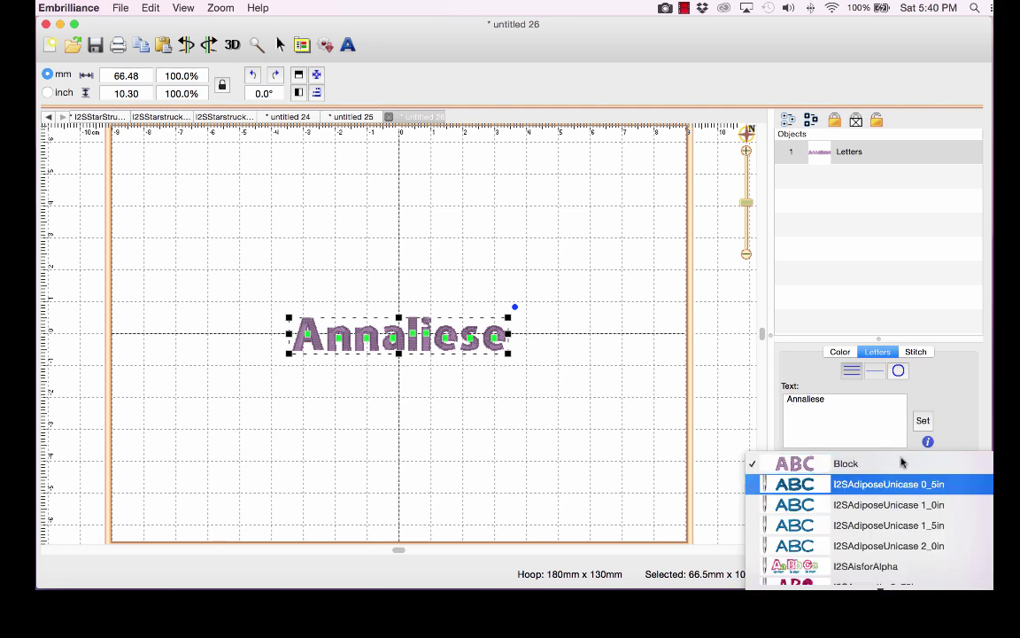
scroll(902, 462, down, 15)
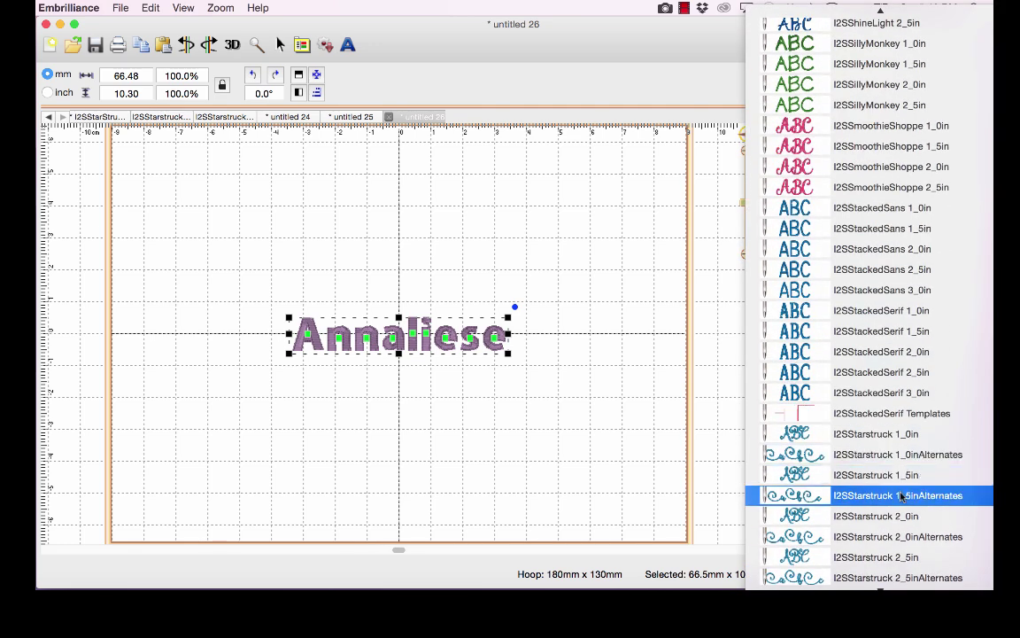
click(897, 475)
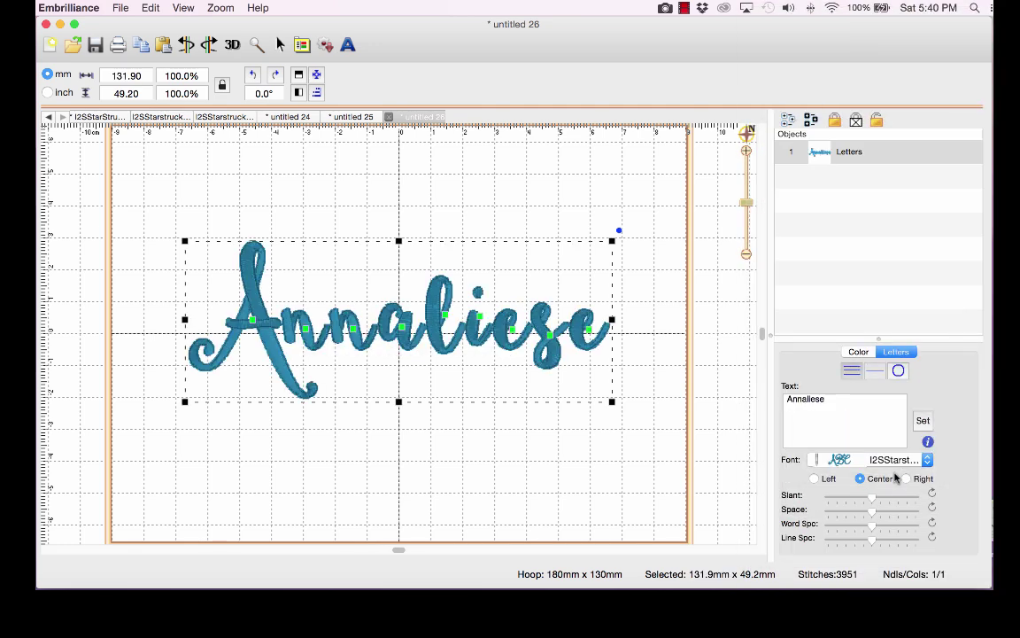
drag(442, 314, 447, 262)
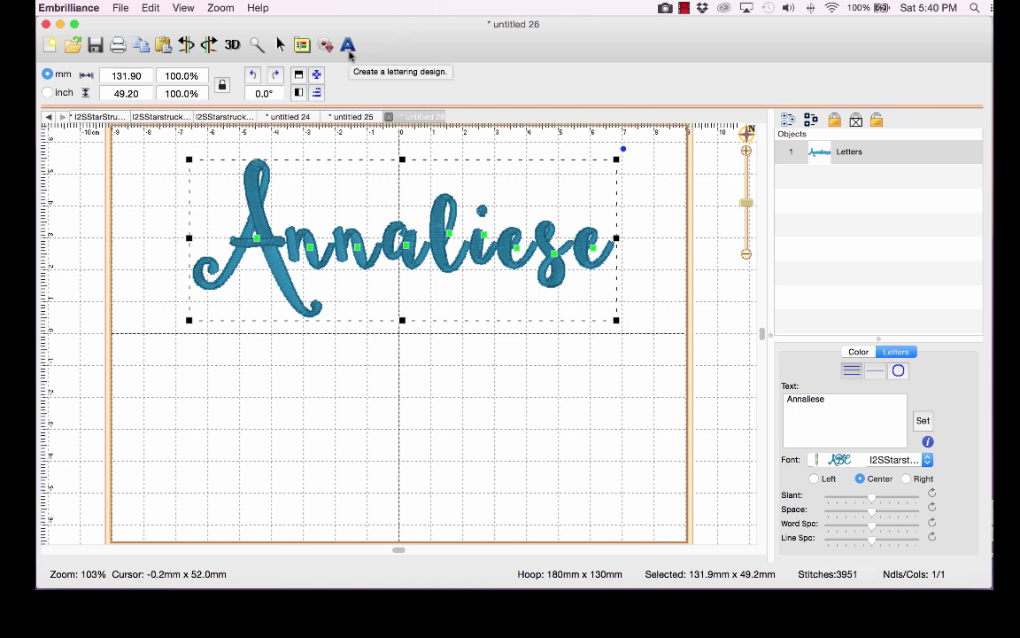
- Open the I2SStarstruckRightsInMiddle.be example, zoom out to the whole hoop, and shift its sample left and down
click(73, 45)
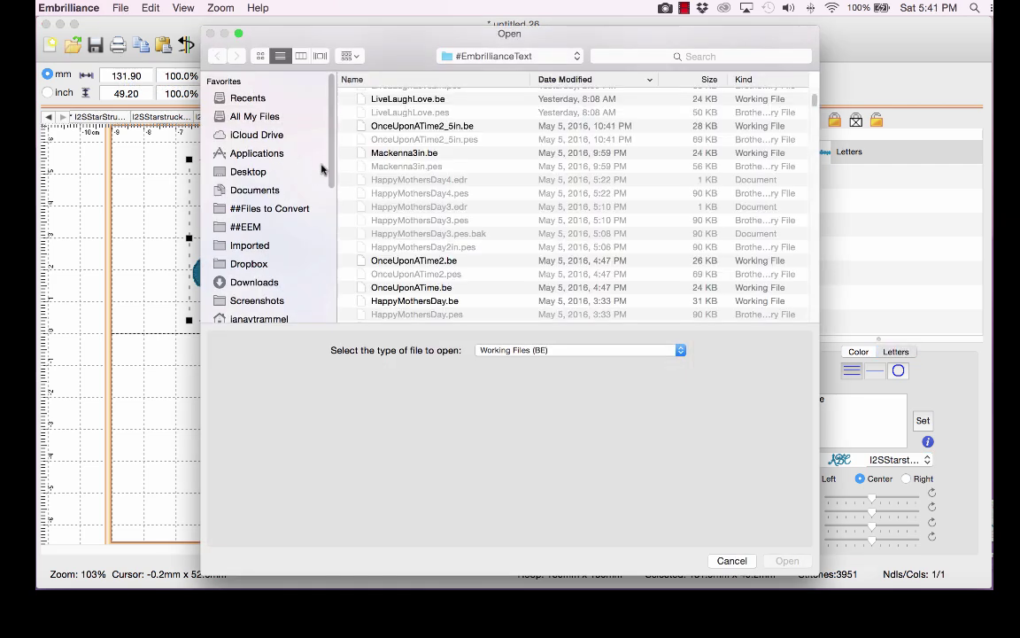
scroll(433, 187, up, 5)
scroll(433, 187, up, 3)
click(400, 94)
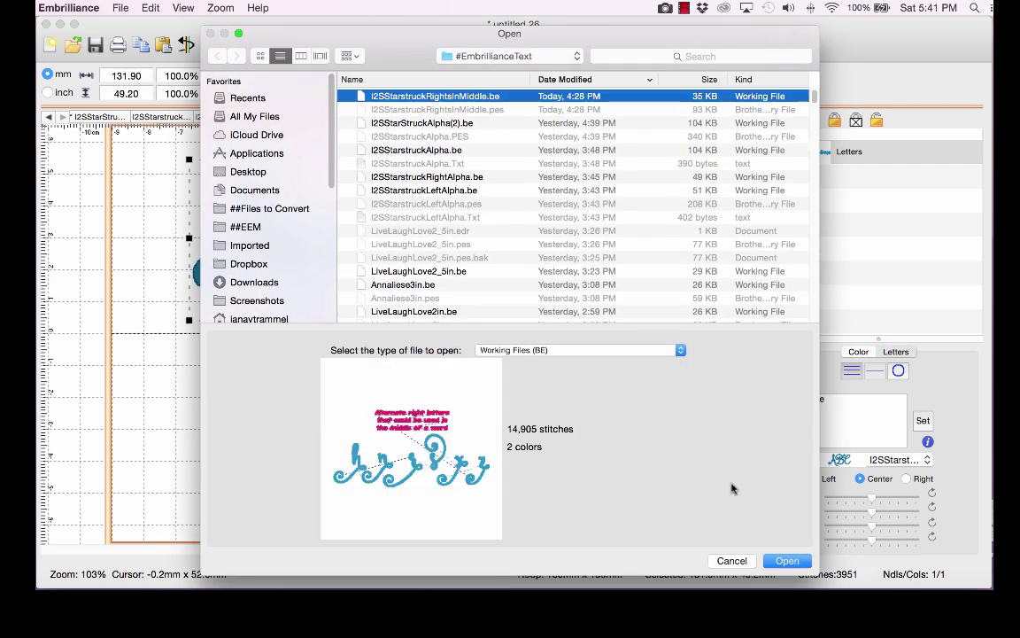
click(790, 563)
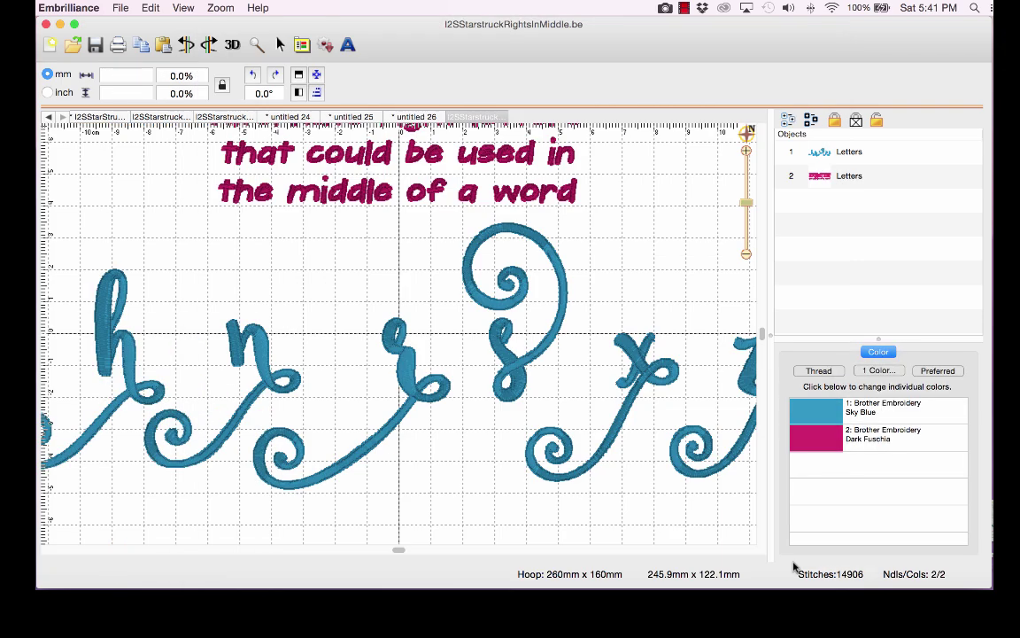
drag(746, 203, 745, 217)
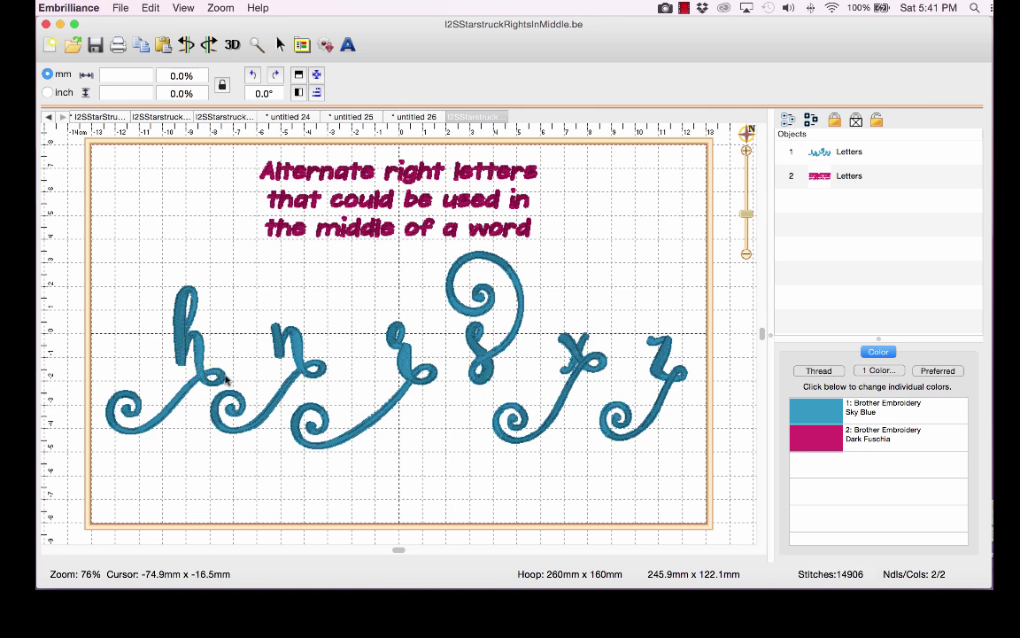
mouse_move(203, 382)
mouse_down()
mouse_move(167, 404)
mouse_move(187, 394)
mouse_up()
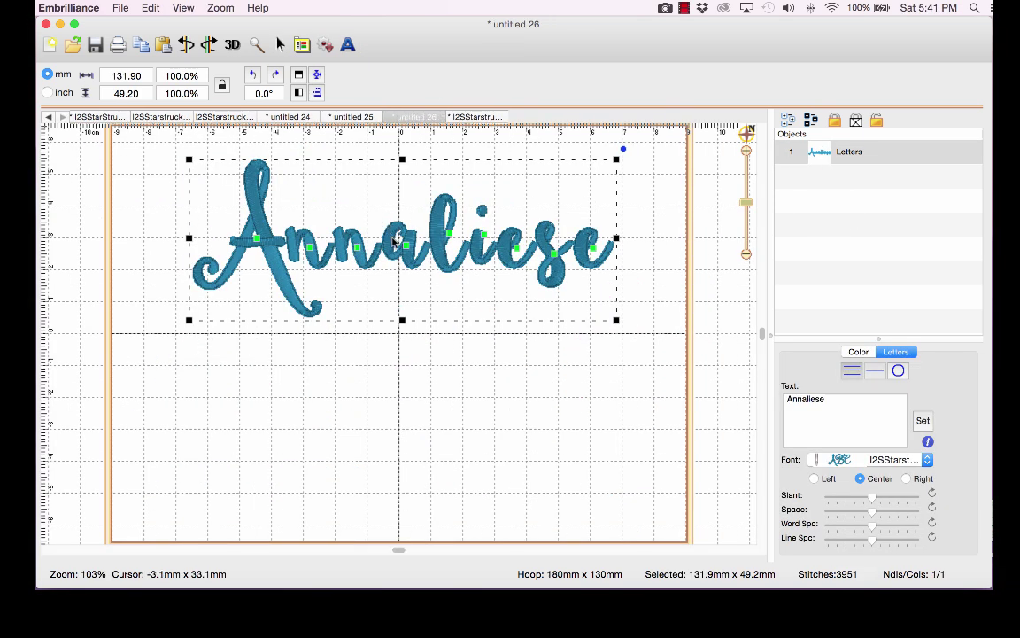
- Move Annaliese down-left and add 'ne' lettering in the I2SStarstruck 1_5inAlternates font
drag(392, 268, 369, 312)
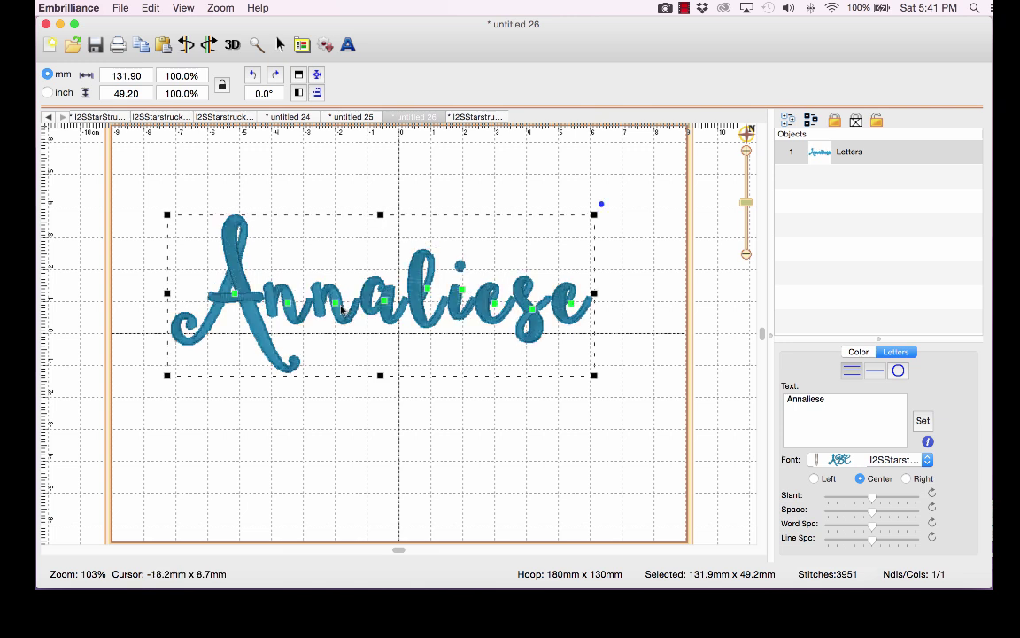
click(348, 46)
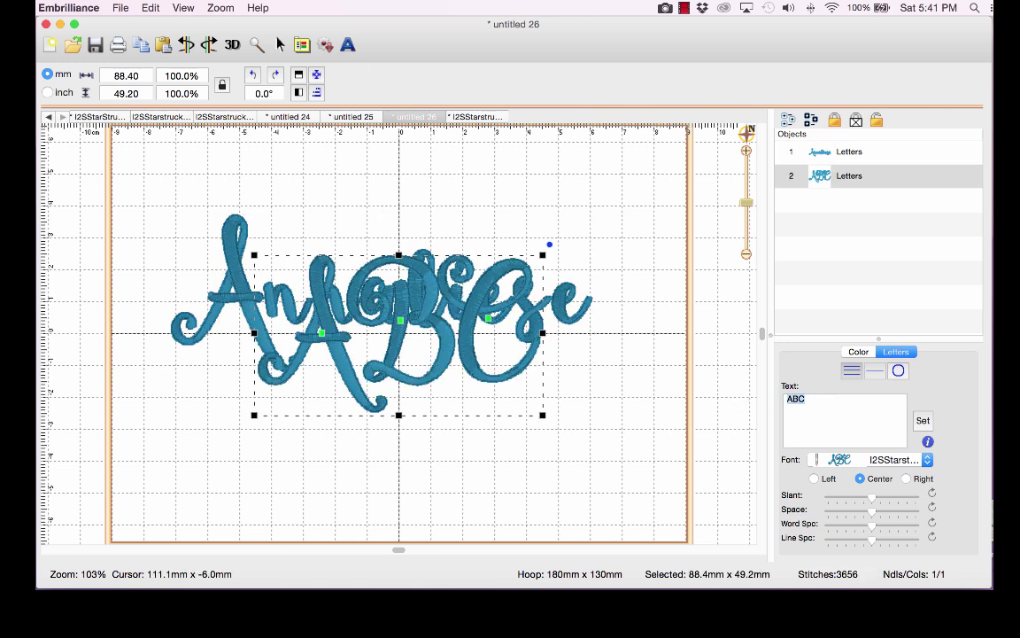
text(ne)
click(923, 419)
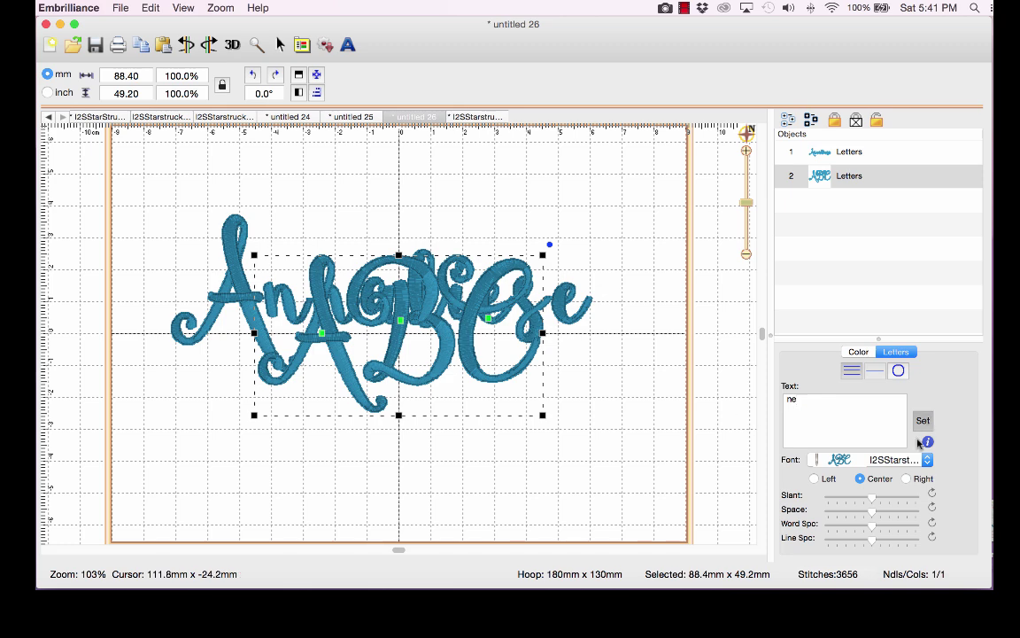
click(904, 458)
click(904, 483)
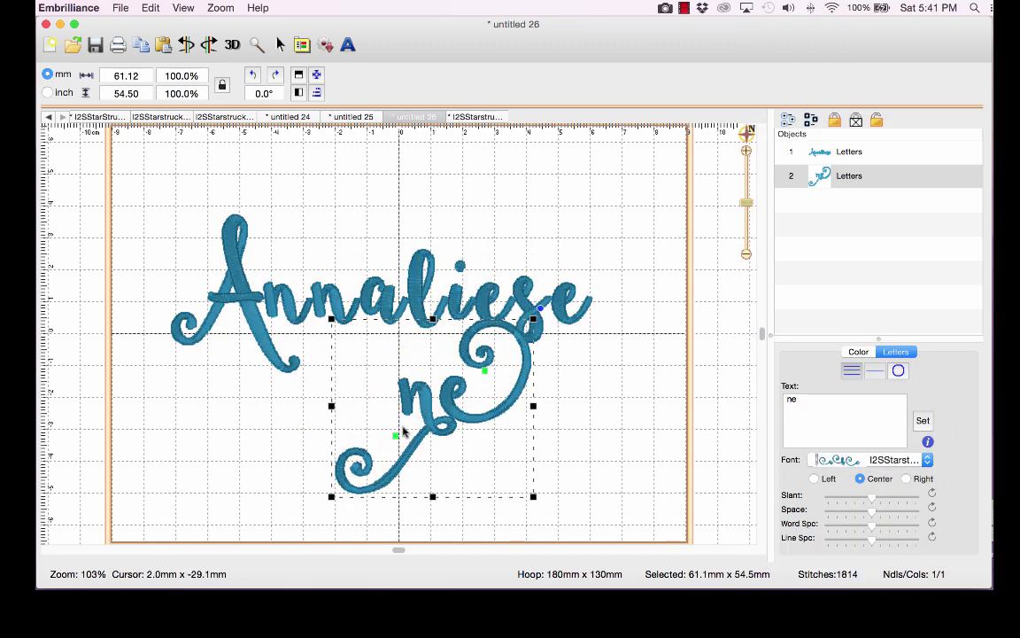
- Place the swirly n below Annaliese, the swirly e at its end, and reposition the A
drag(396, 441, 310, 346)
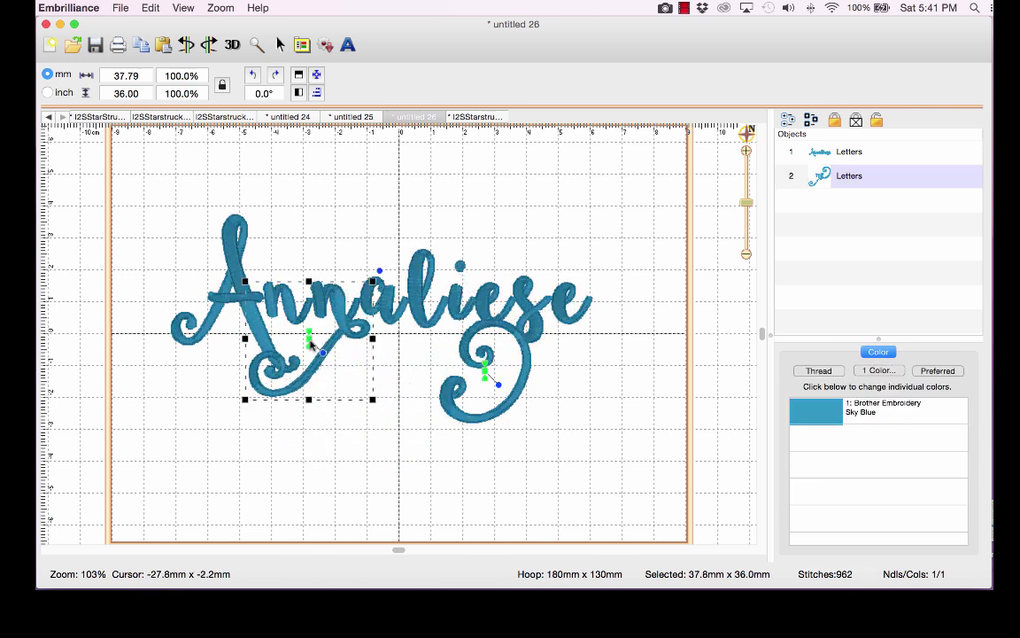
drag(483, 375, 598, 279)
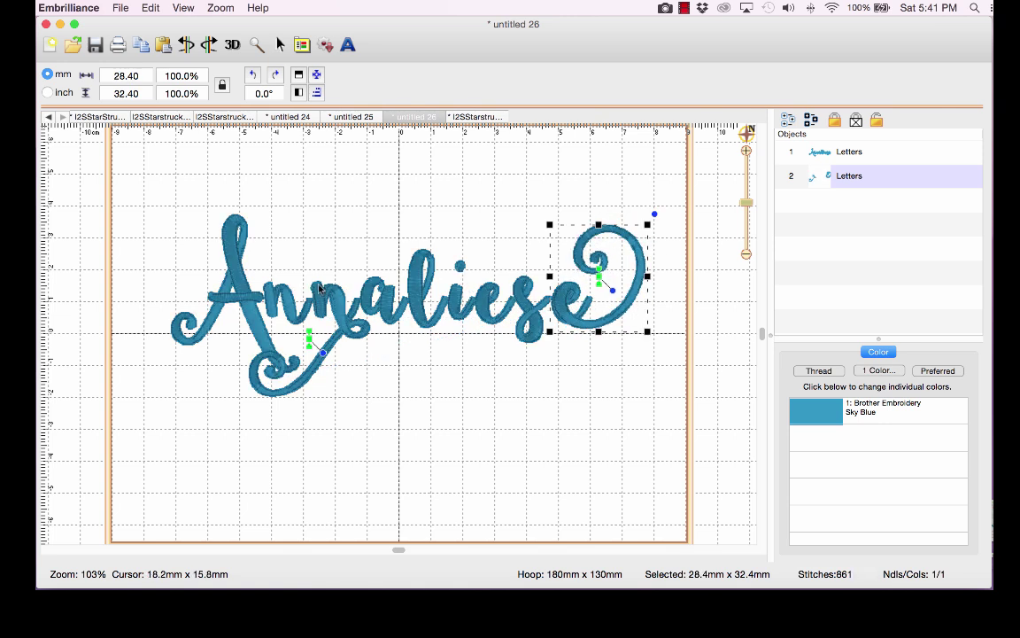
click(244, 304)
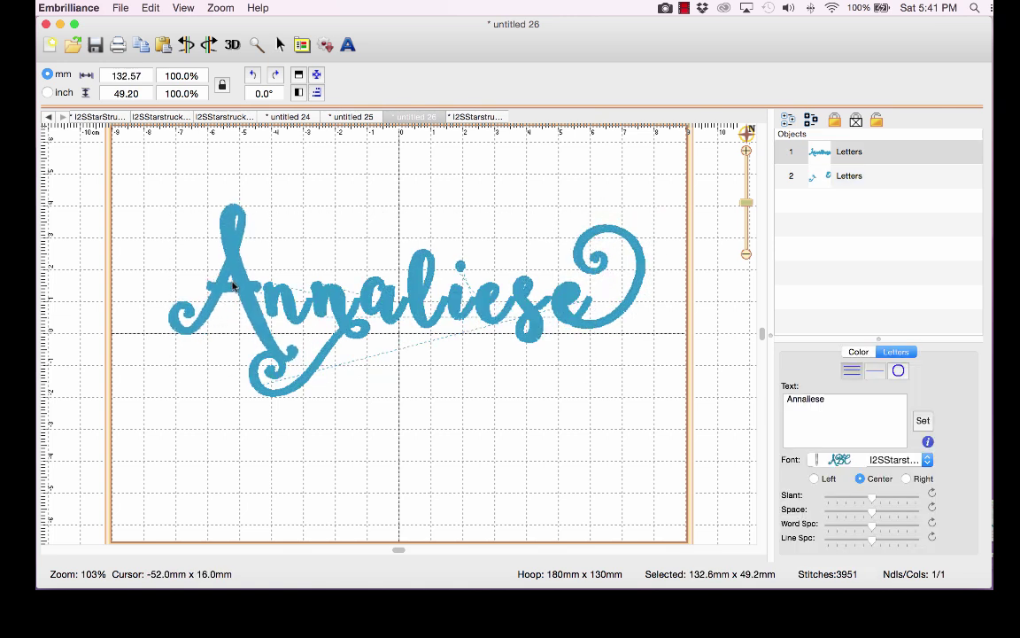
mouse_move(230, 279)
mouse_down()
mouse_move(217, 266)
mouse_move(229, 270)
mouse_up()
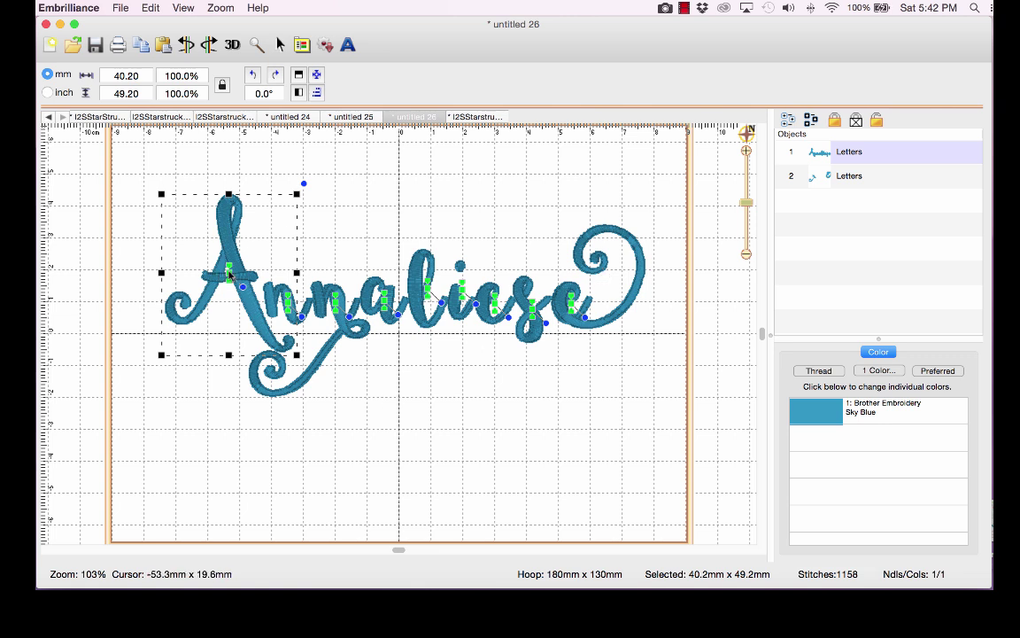
- Shorten the main lettering to 'An' and the swirly object to 'n', placing n next to An
click(848, 151)
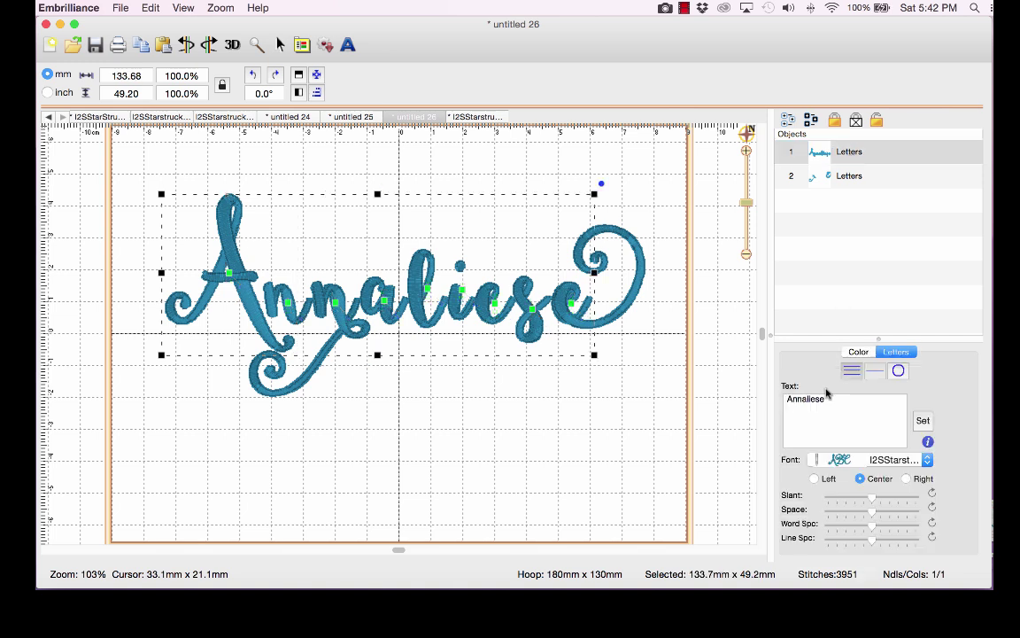
double_click(797, 400)
text(An)
click(921, 421)
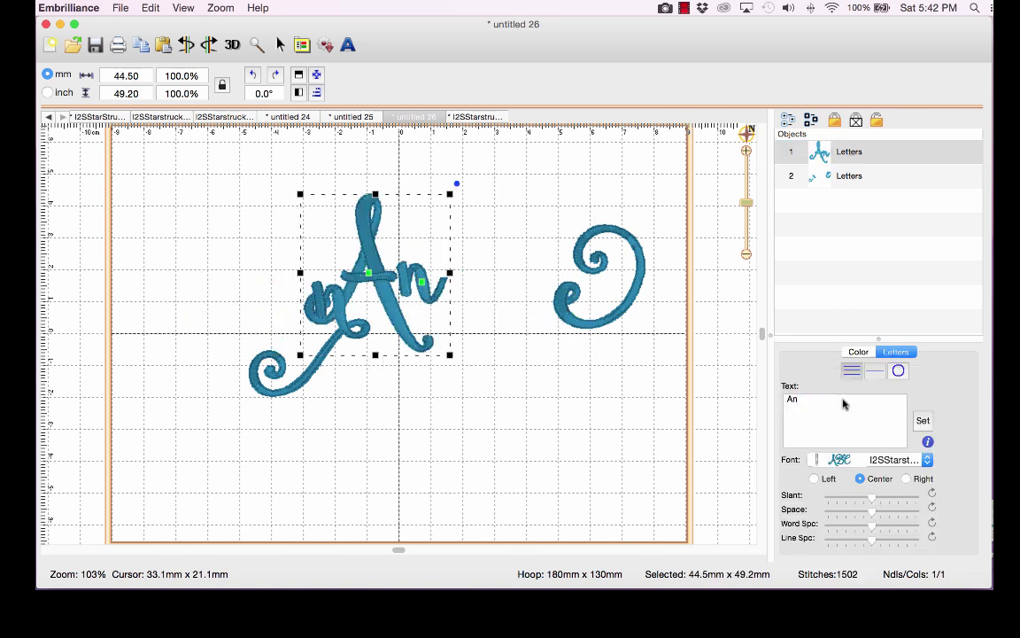
drag(352, 283, 246, 327)
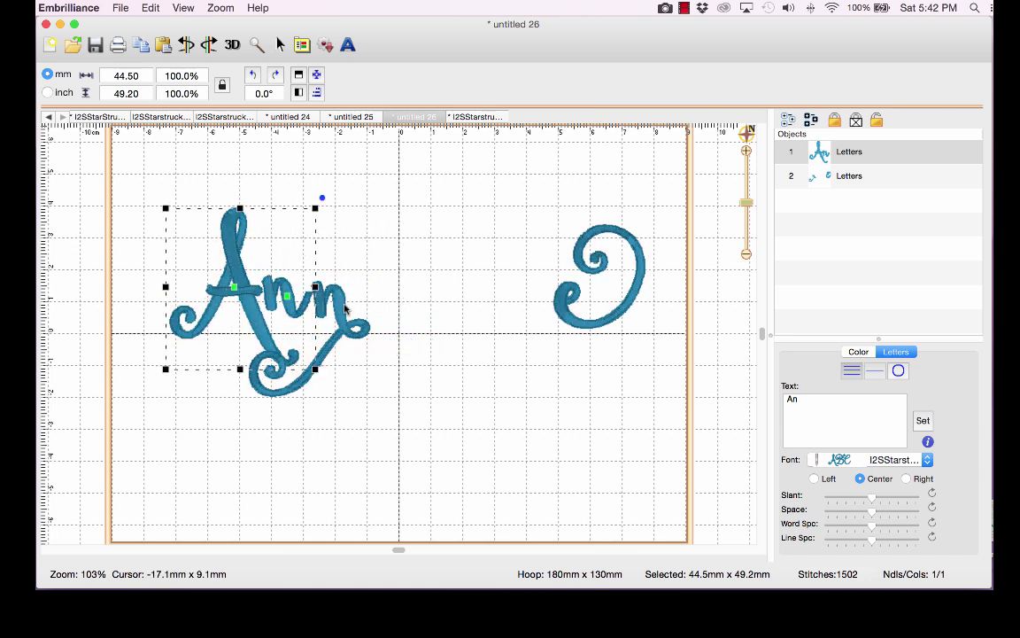
click(836, 175)
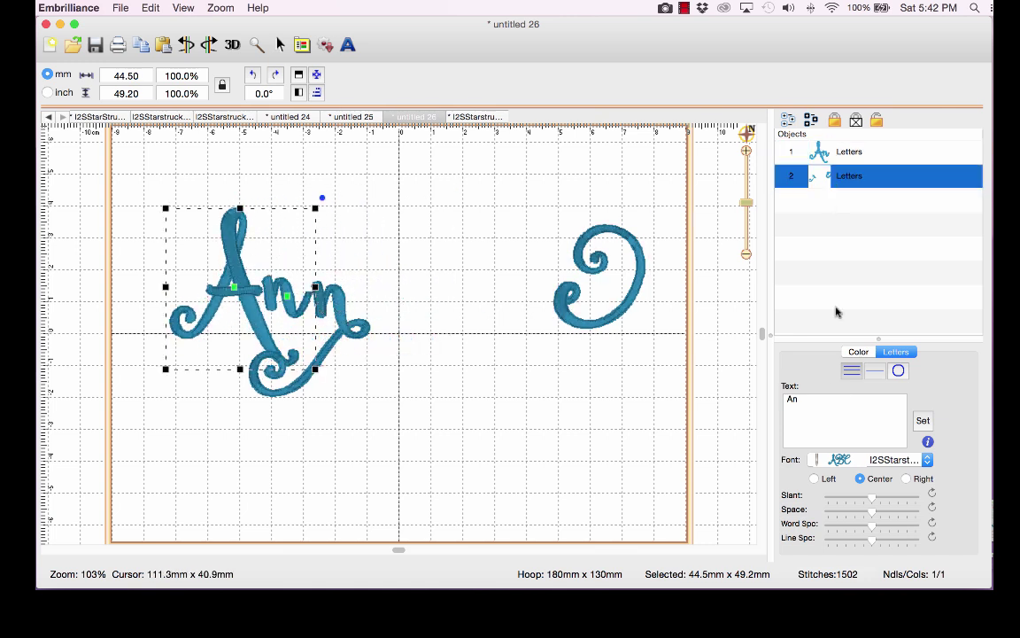
key(BackSpace)
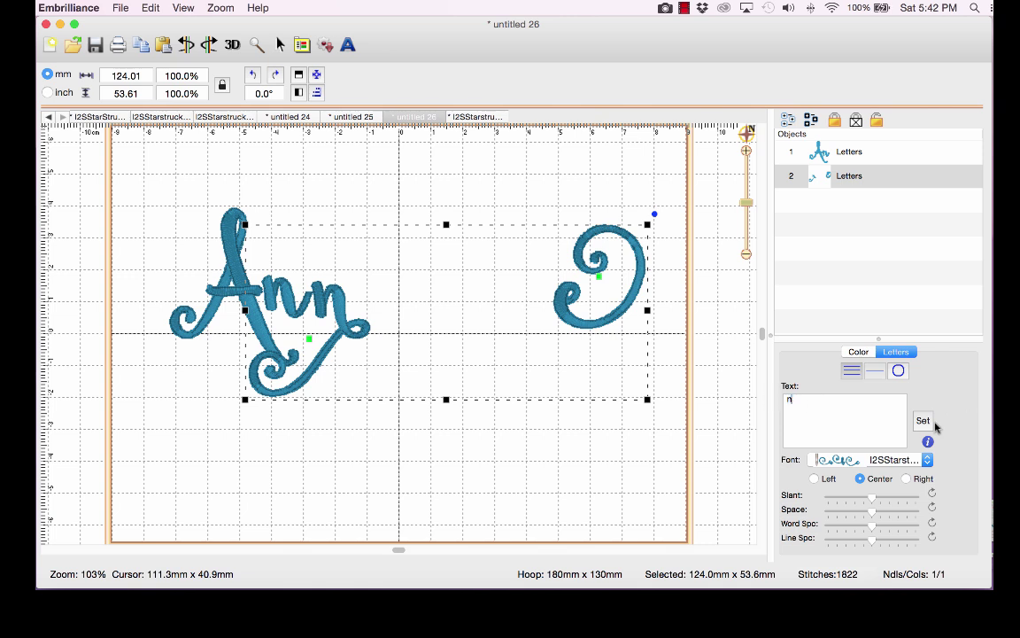
click(923, 422)
mouse_move(350, 305)
mouse_down()
mouse_move(354, 317)
mouse_move(342, 326)
mouse_up()
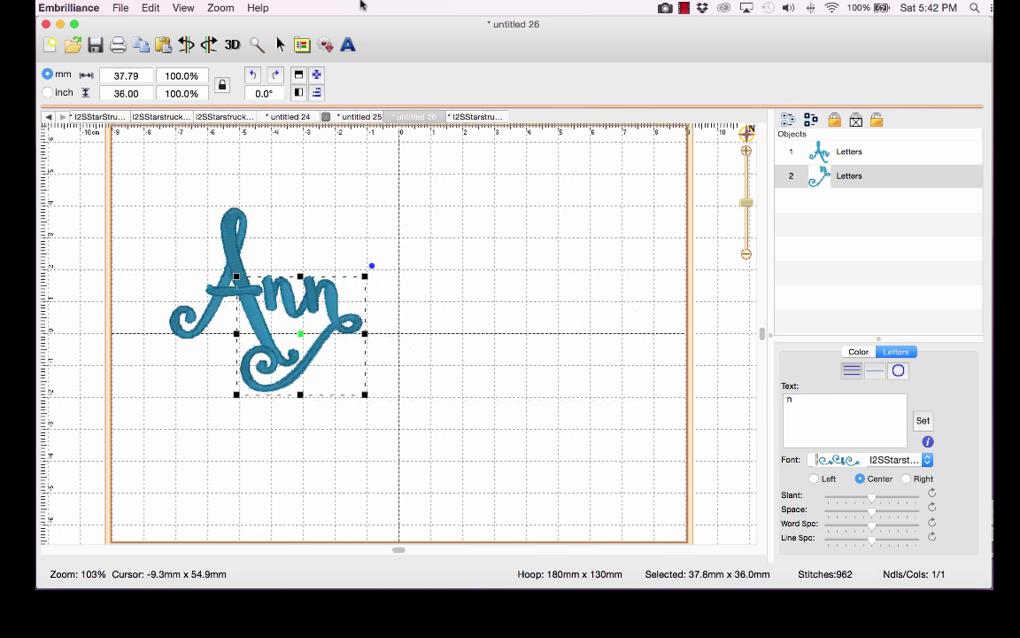
- Add 'alies' in the regular Starstruck script font and join it after 'Ann'
double_click(776, 396)
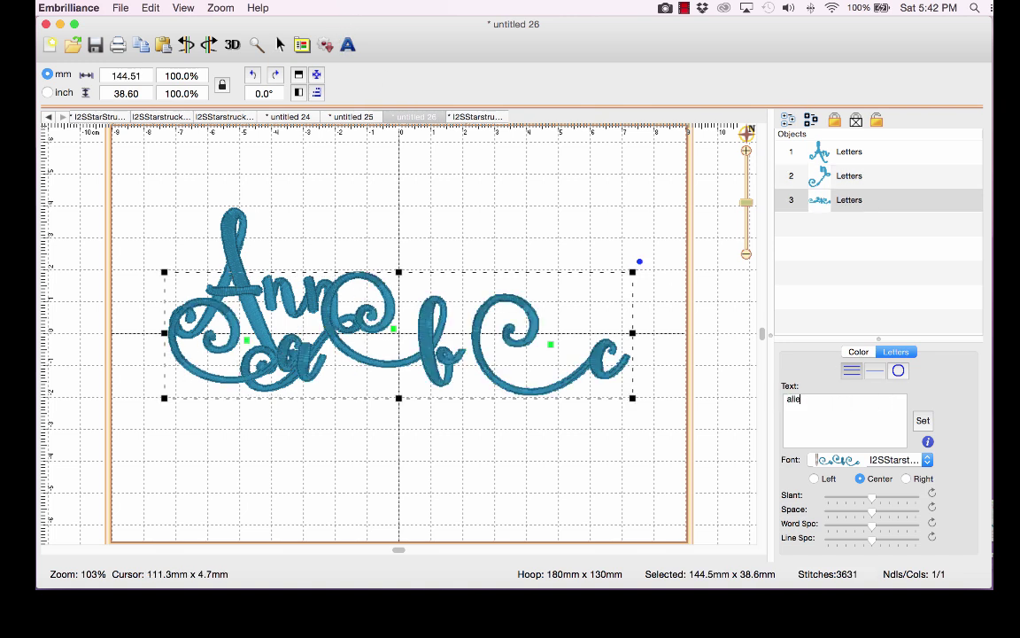
click(923, 422)
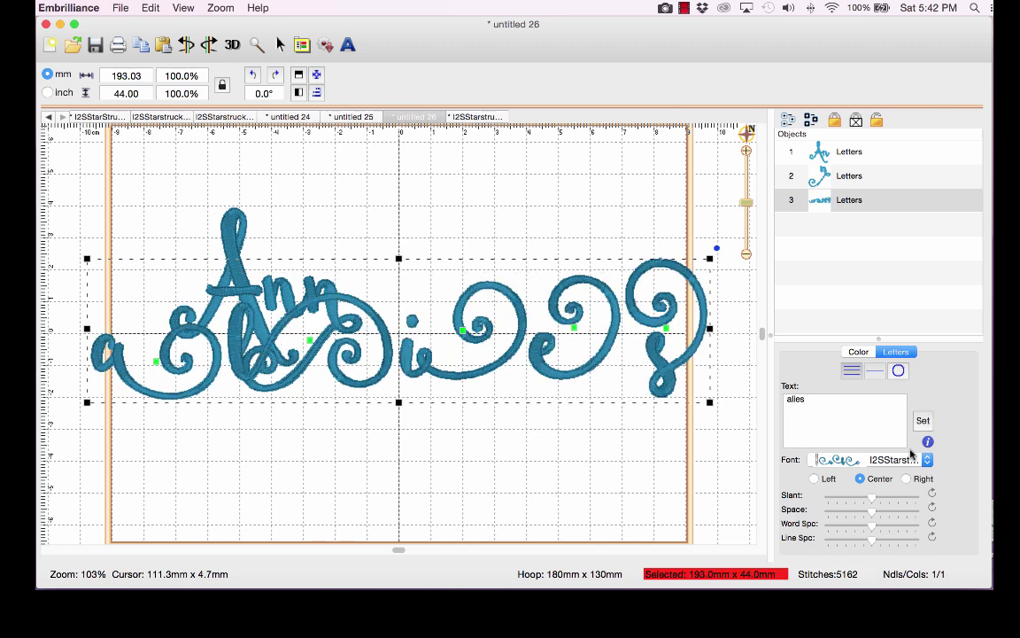
click(909, 459)
click(909, 445)
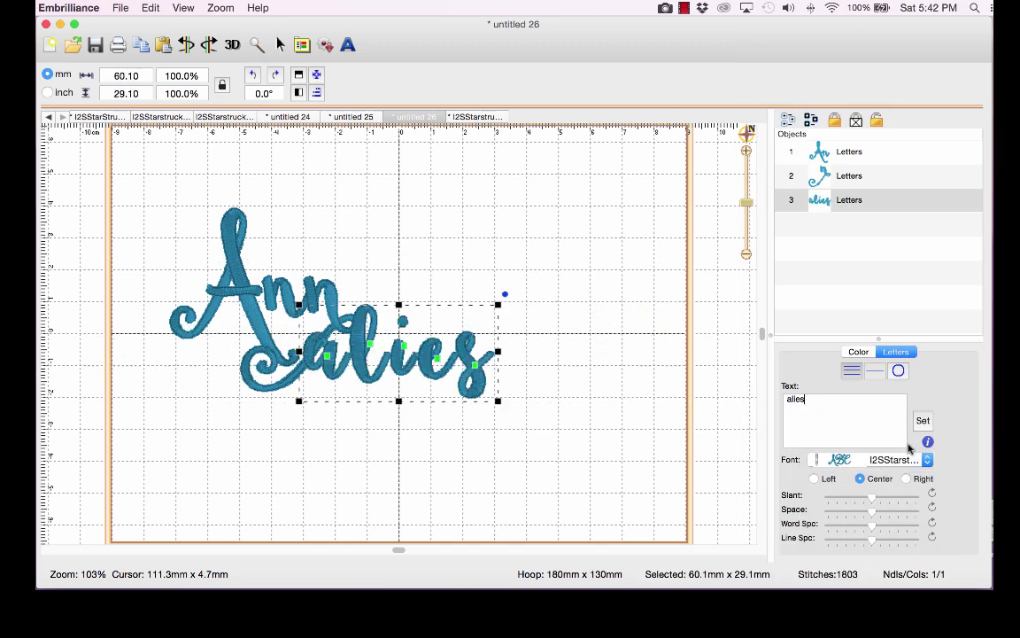
mouse_move(372, 374)
mouse_down()
mouse_move(391, 371)
mouse_move(410, 313)
mouse_up()
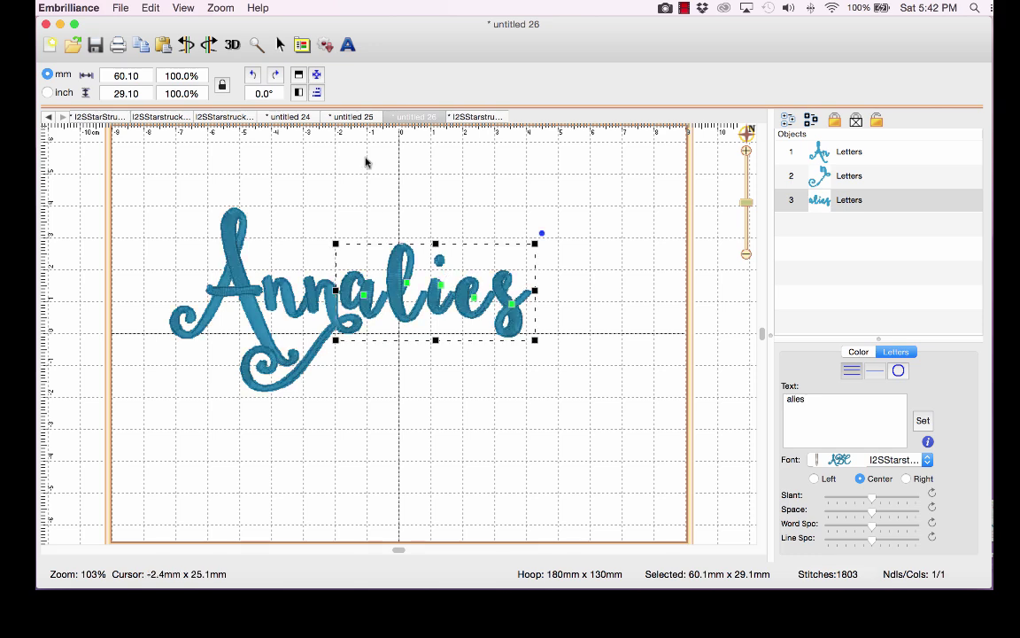
- Add a swirly alternate-font 'e' and place it at the end of 'Annalies'
click(349, 45)
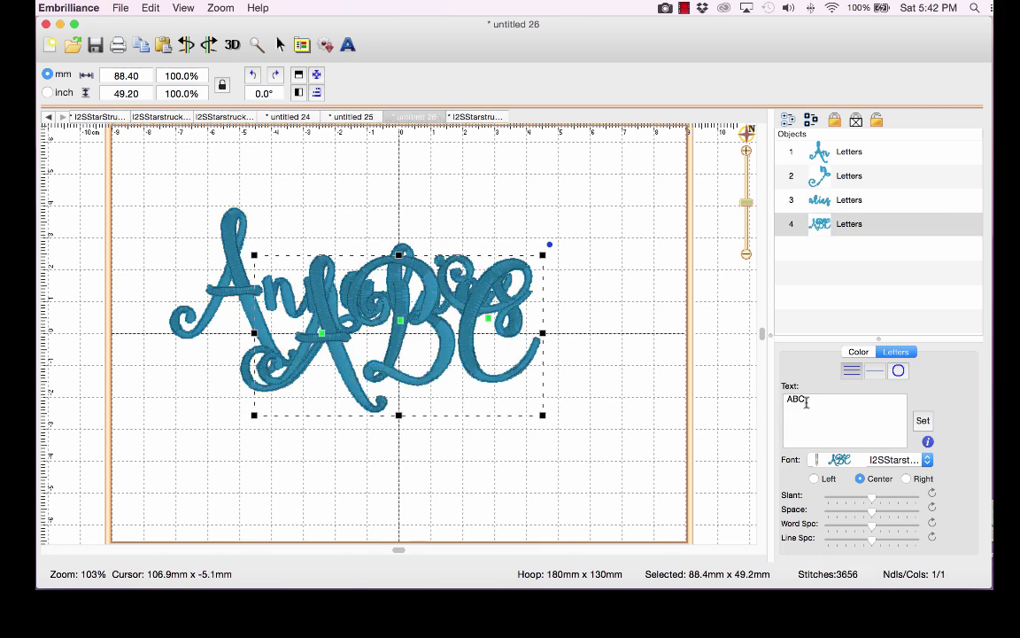
double_click(797, 399)
text(e)
click(923, 420)
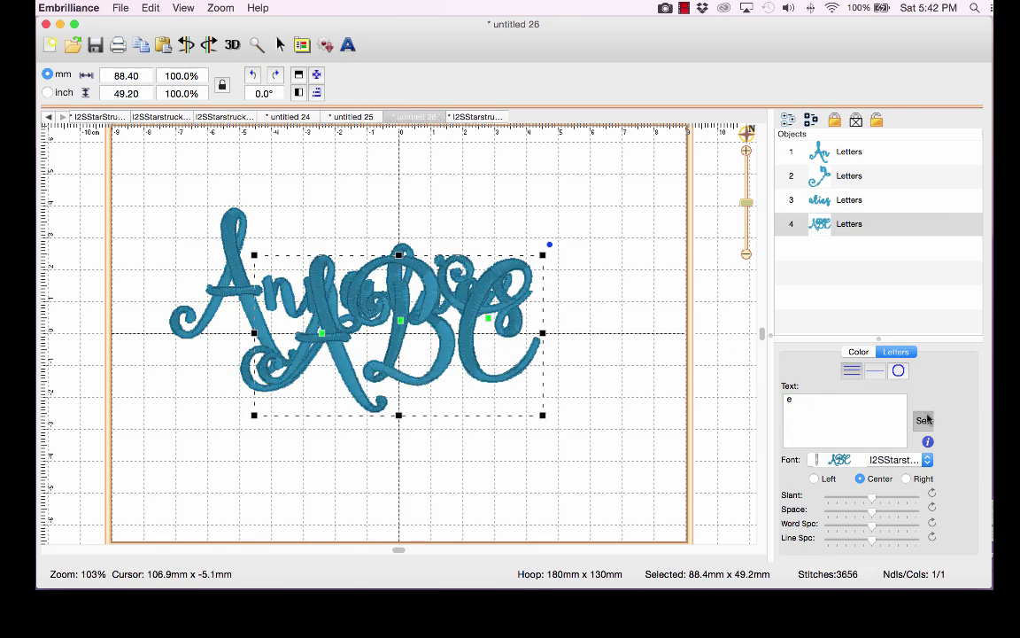
click(906, 467)
click(905, 483)
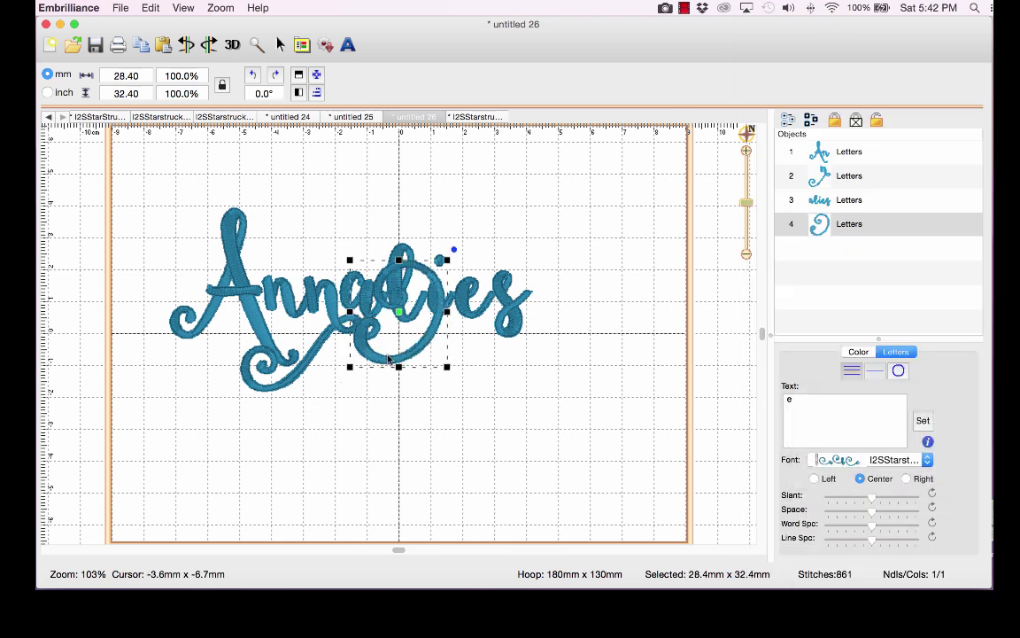
drag(388, 359, 559, 310)
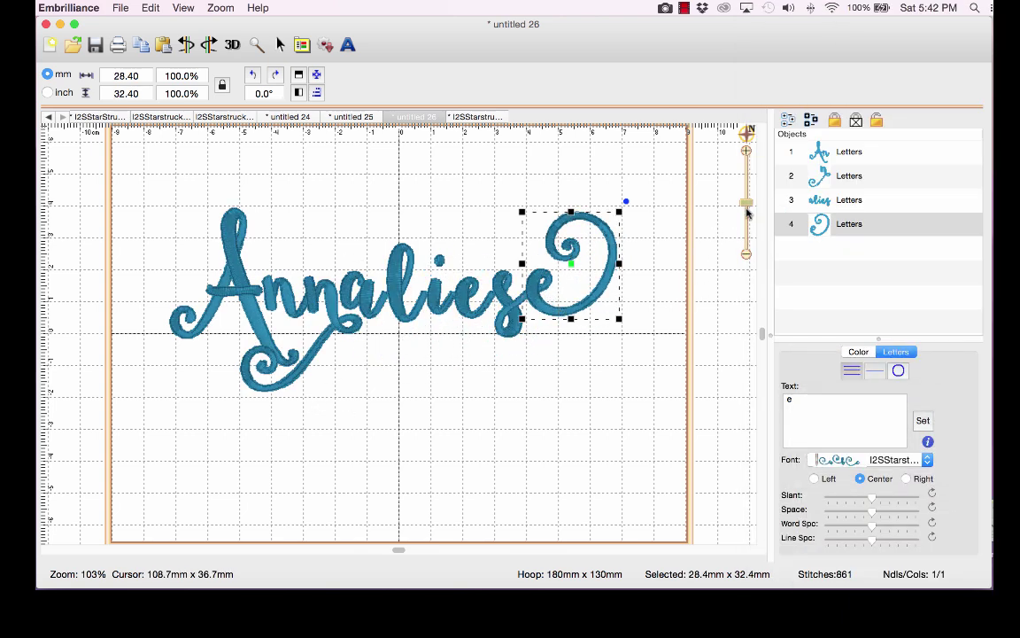
- Nudge the A up and left and shift the nn slightly upward
scroll(748, 203, up, 3)
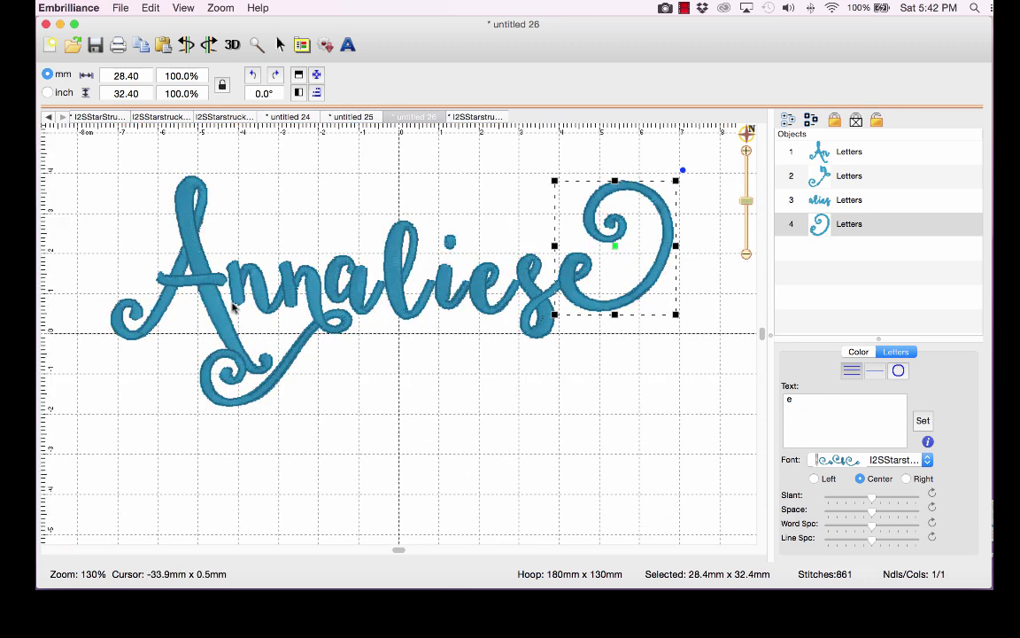
click(197, 282)
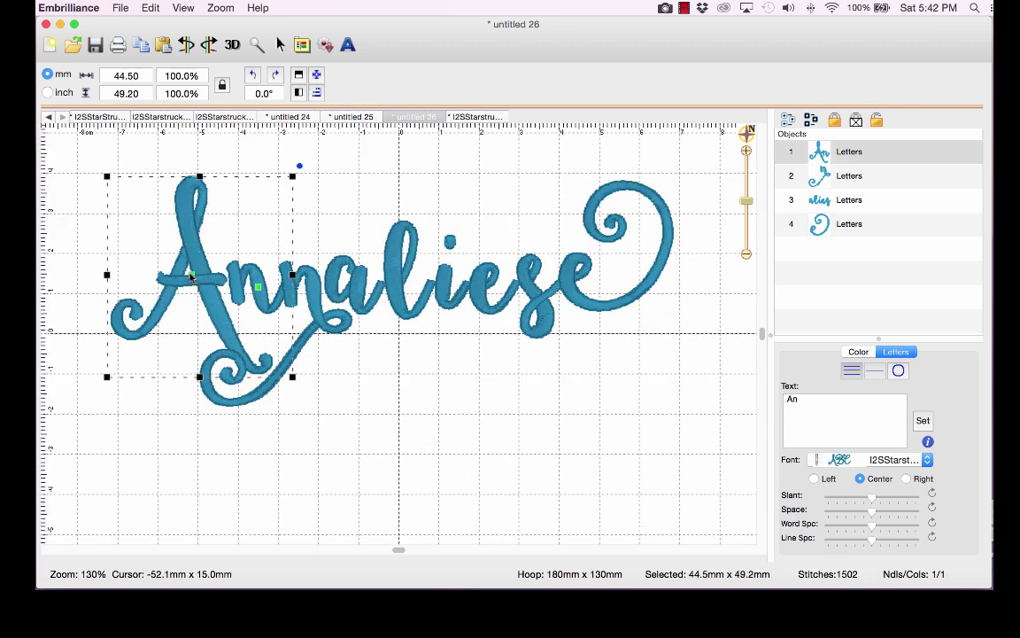
drag(189, 275, 182, 257)
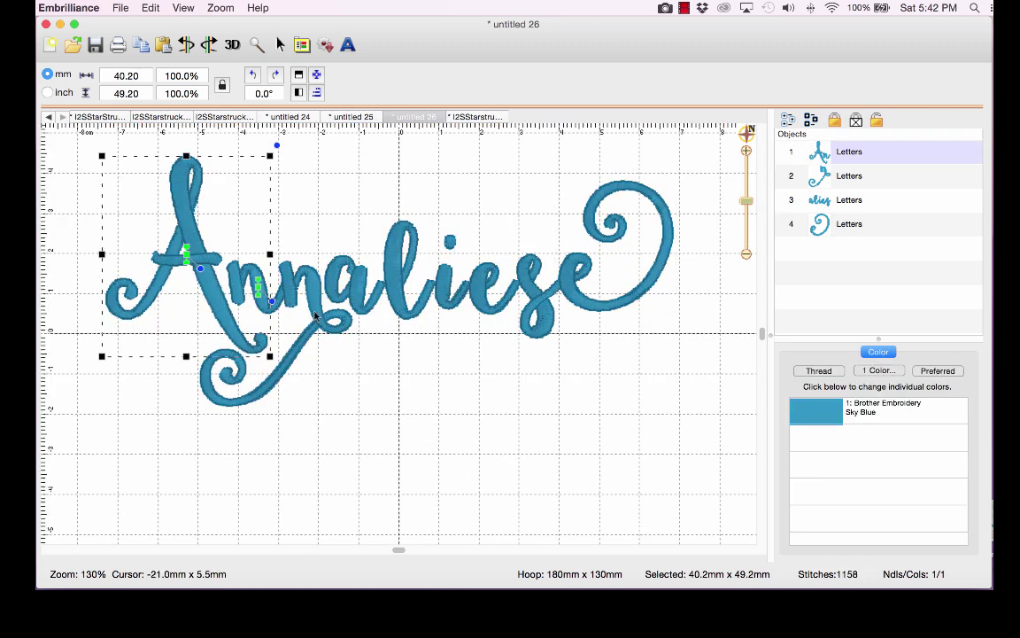
click(279, 330)
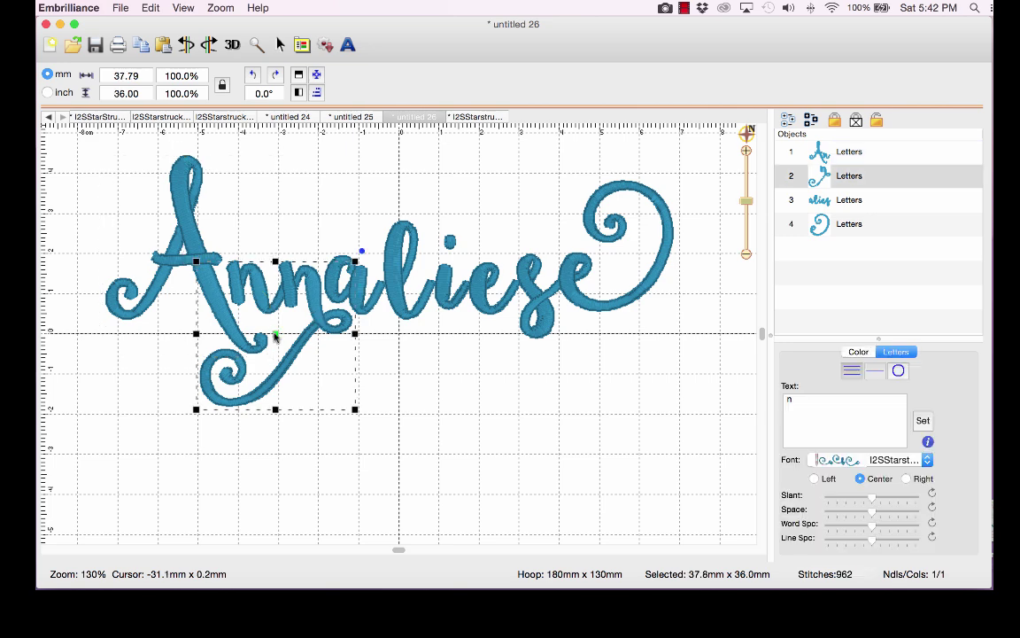
drag(273, 337, 272, 334)
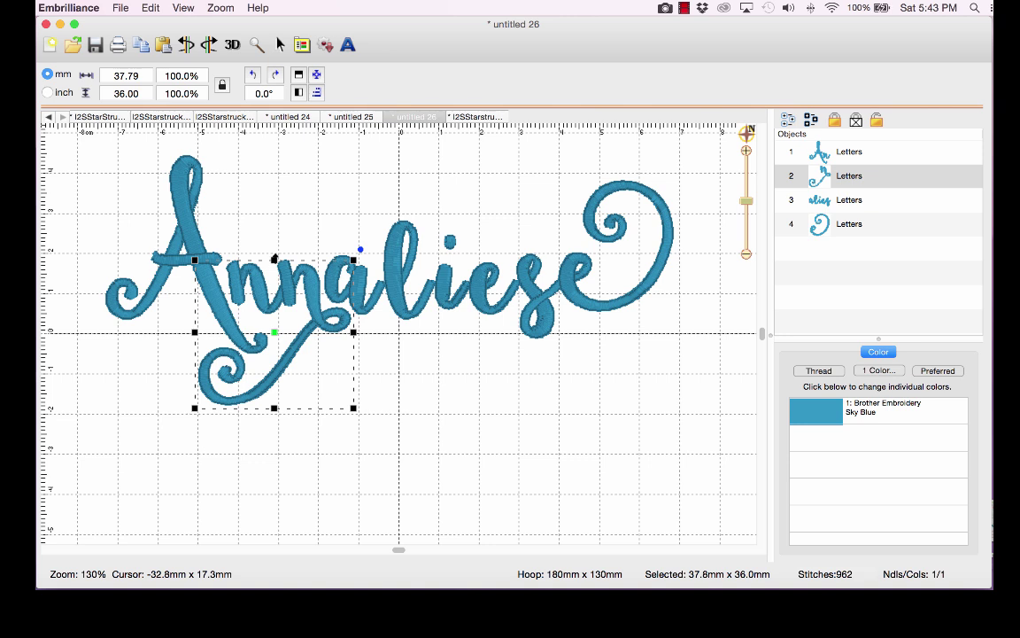
- Tighten 'alies' spacing, nudge l and s left, and join the swirly e onto the s
click(444, 283)
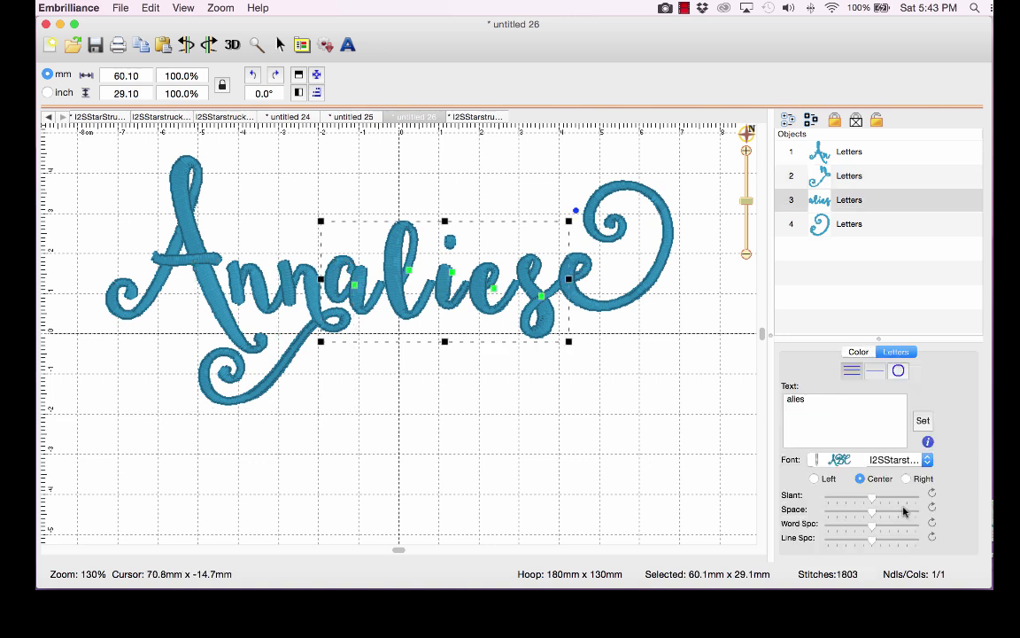
drag(870, 518, 857, 518)
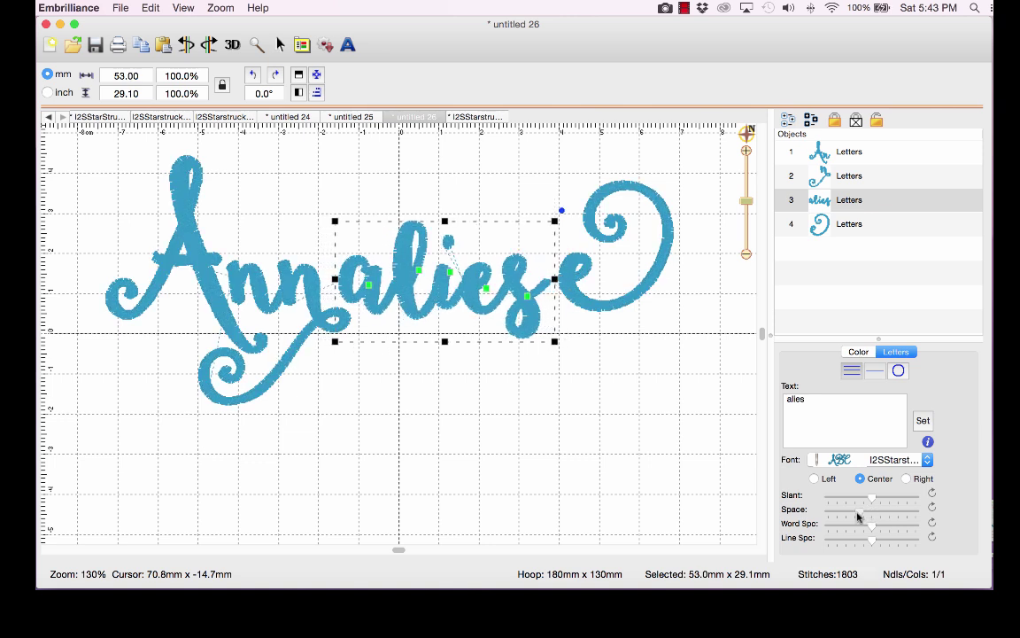
click(421, 270)
drag(421, 281, 418, 280)
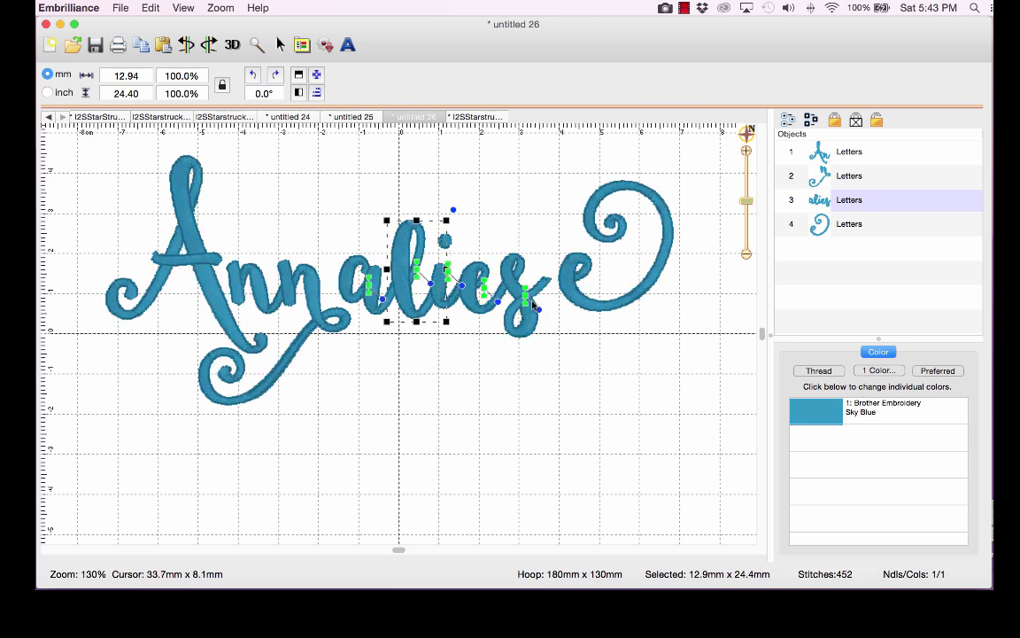
drag(527, 307, 525, 306)
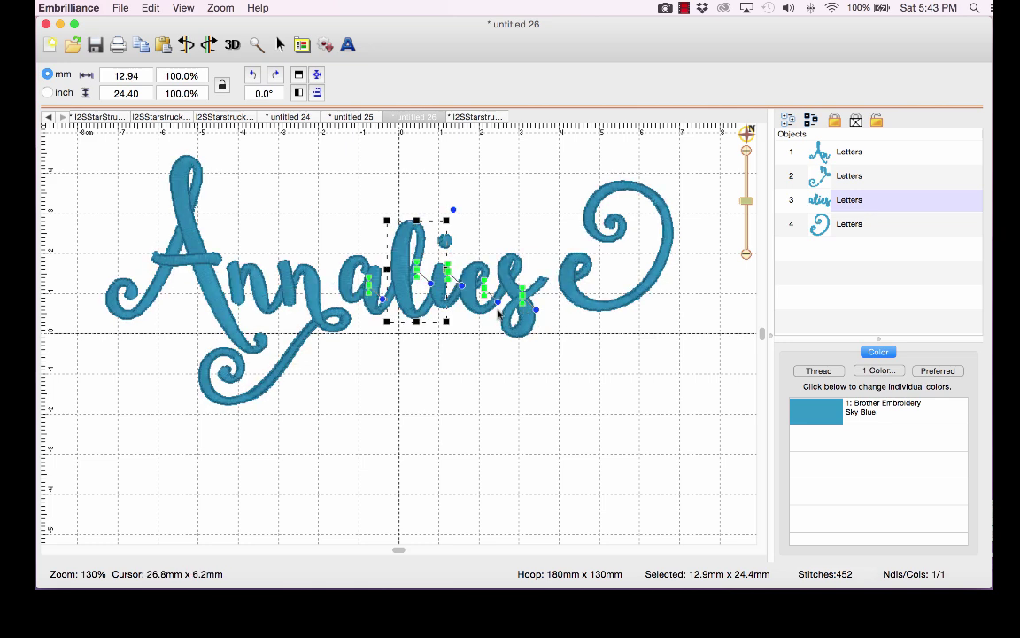
drag(370, 297, 356, 297)
click(632, 300)
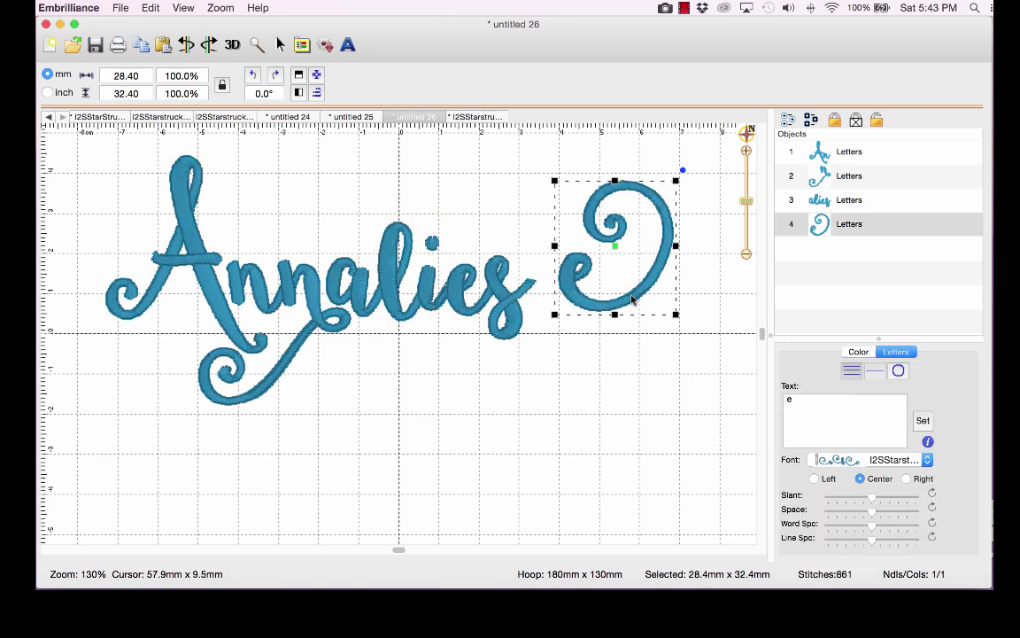
drag(618, 301, 592, 308)
- Save, then select all four letter objects and centre Annaliese in the 180 × 130 mm hoop
click(885, 298)
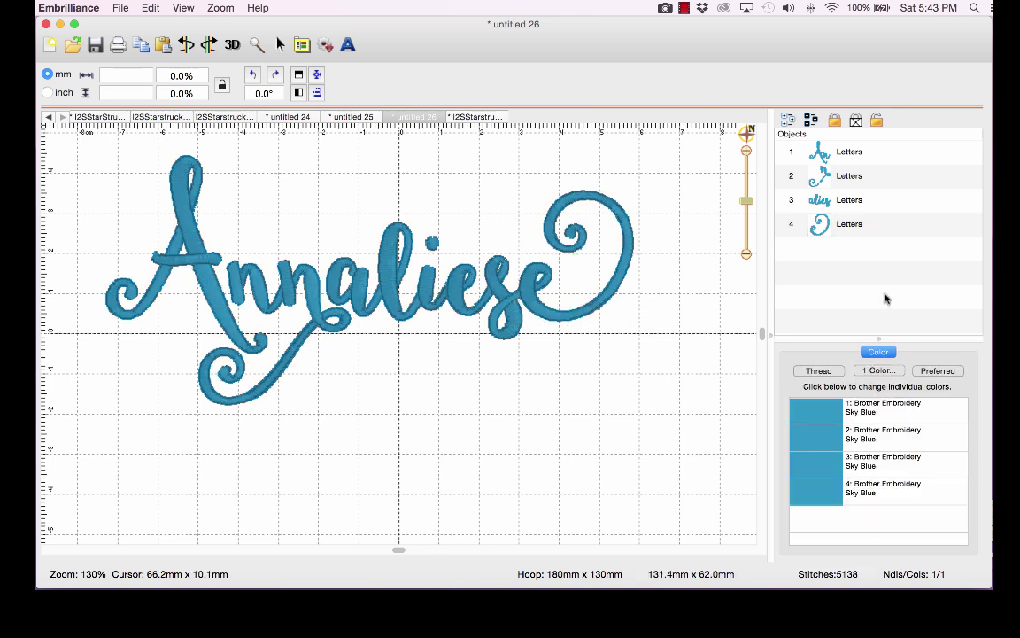
key(super+s)
key(super+a)
click(318, 76)
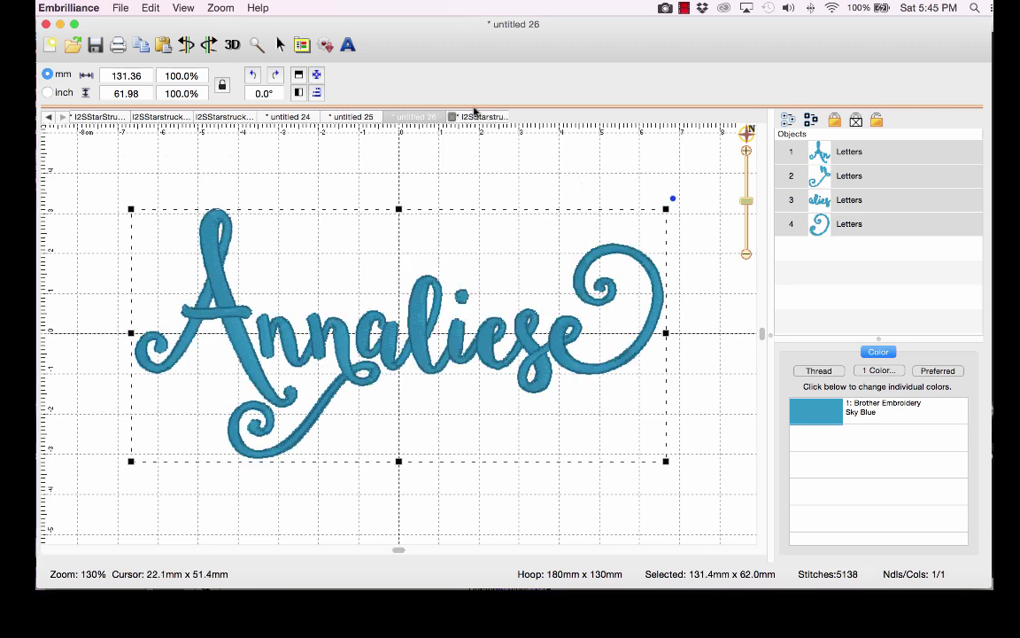
click(122, 8)
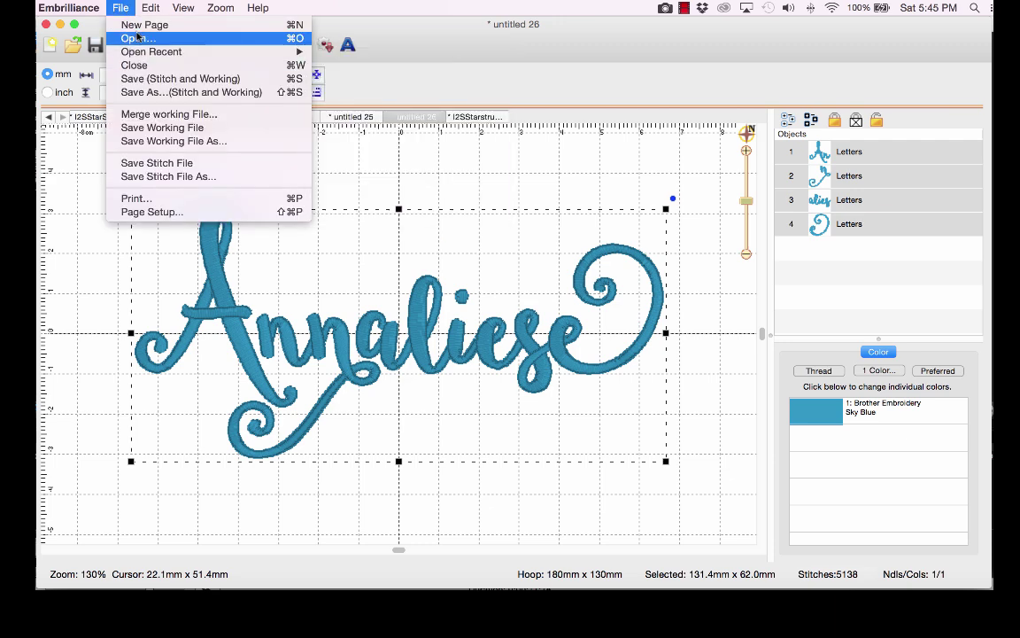
- Open LiveLaughLove.be and inspect its Liv, laugh and love letter objects
click(137, 39)
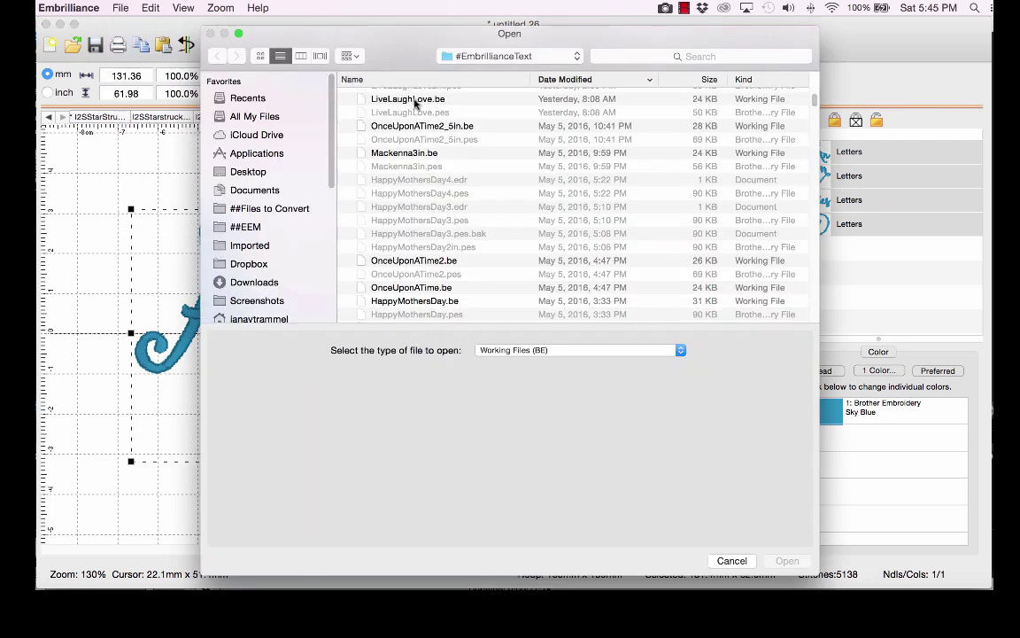
click(414, 101)
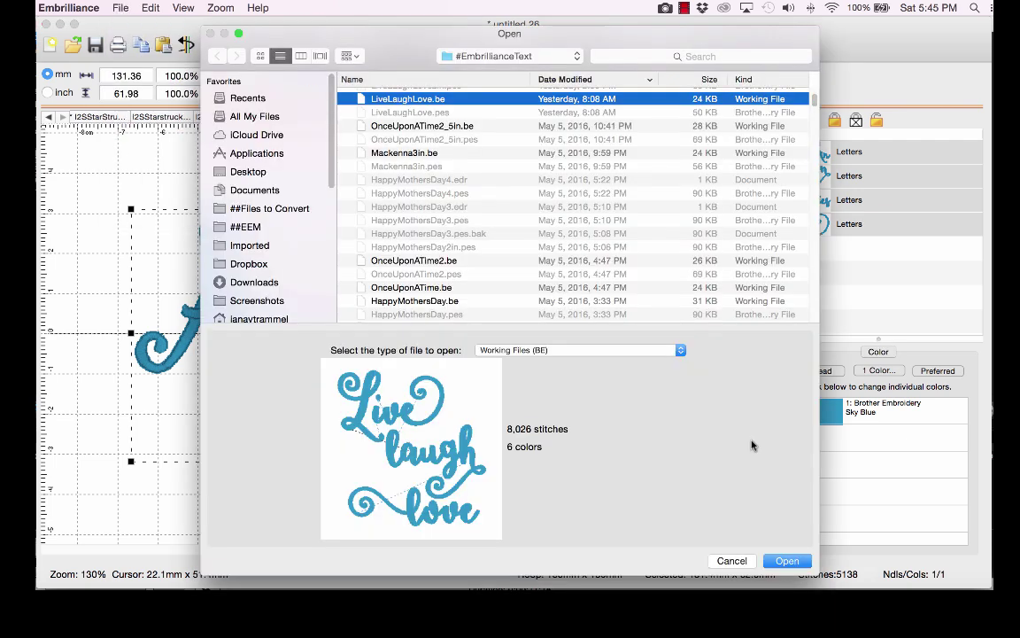
click(776, 561)
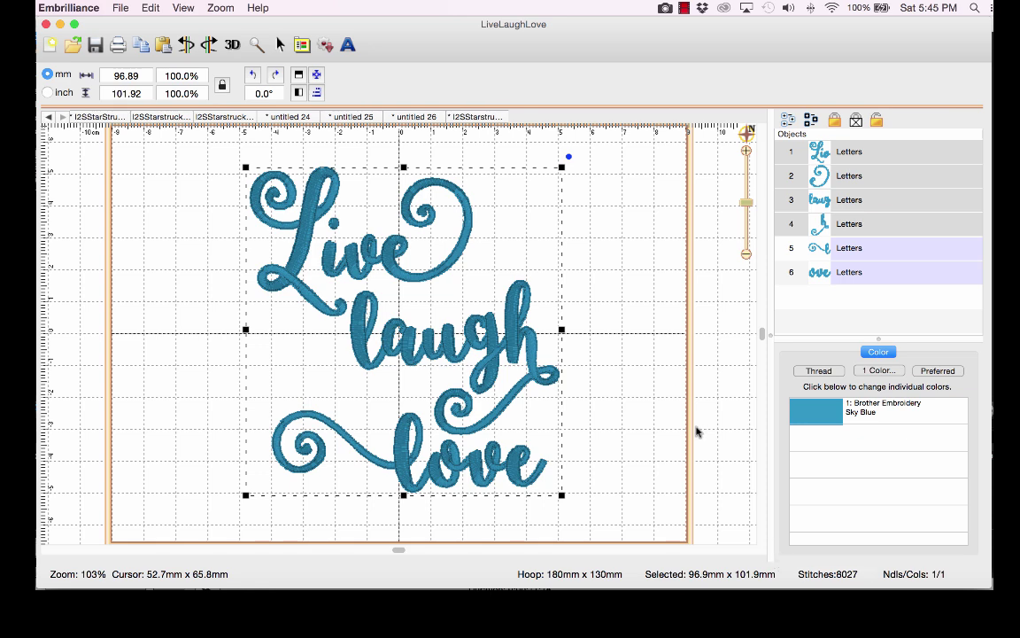
click(882, 159)
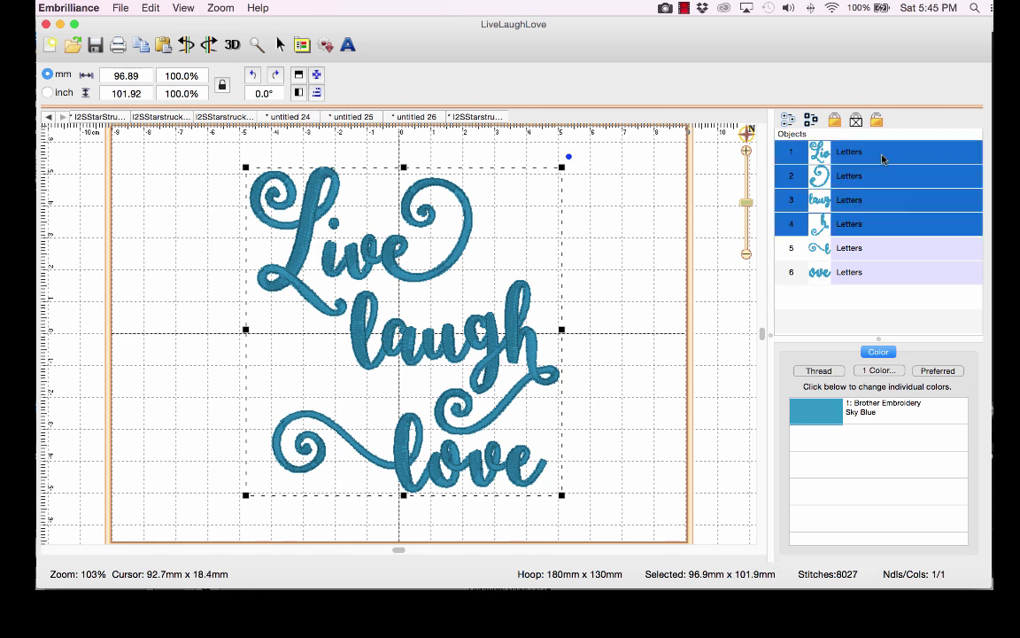
click(315, 242)
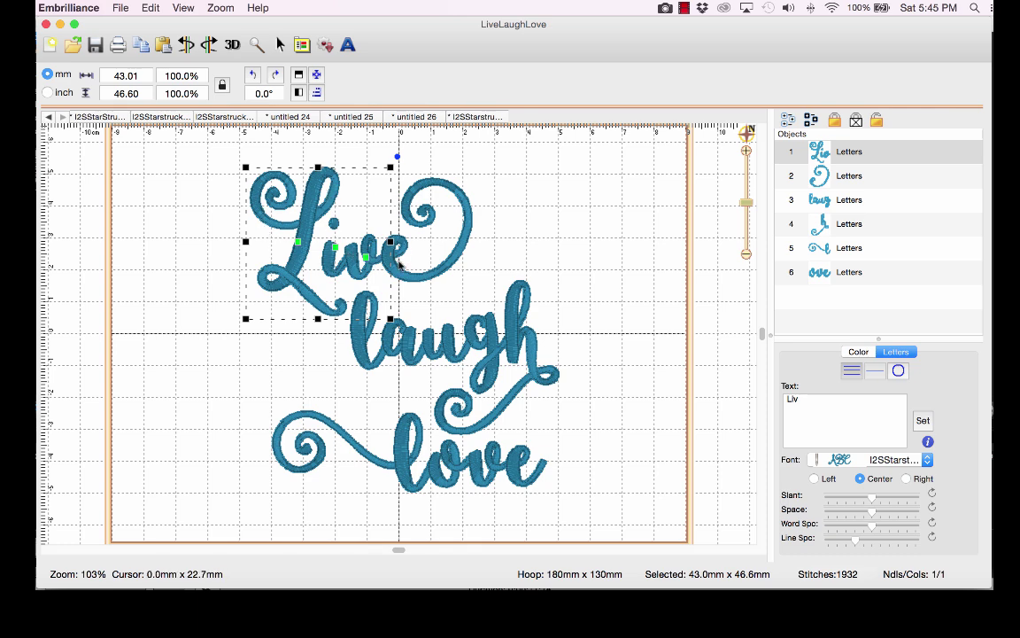
click(364, 362)
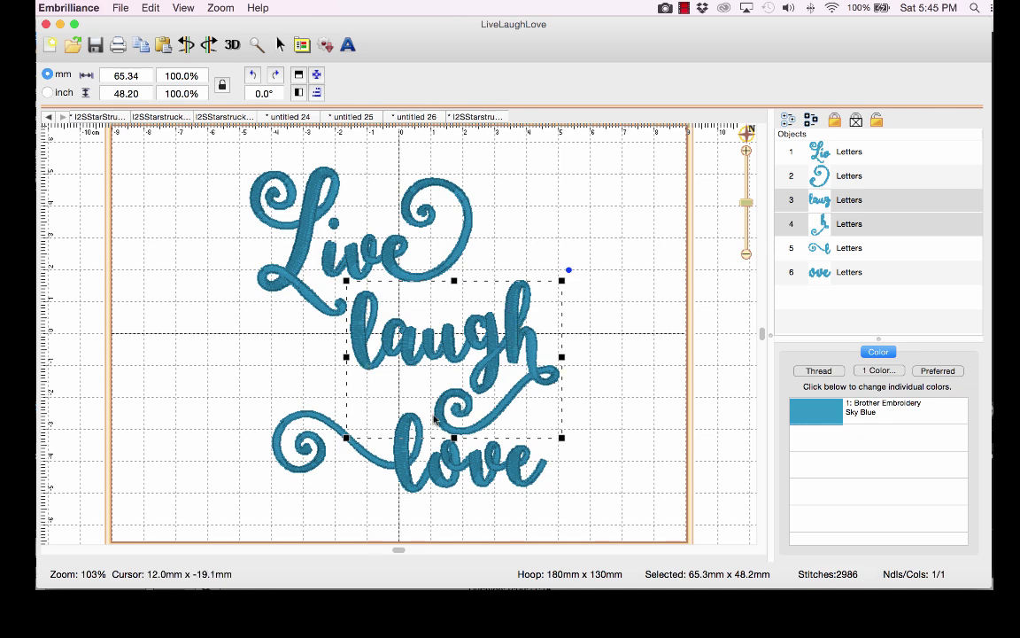
click(328, 422)
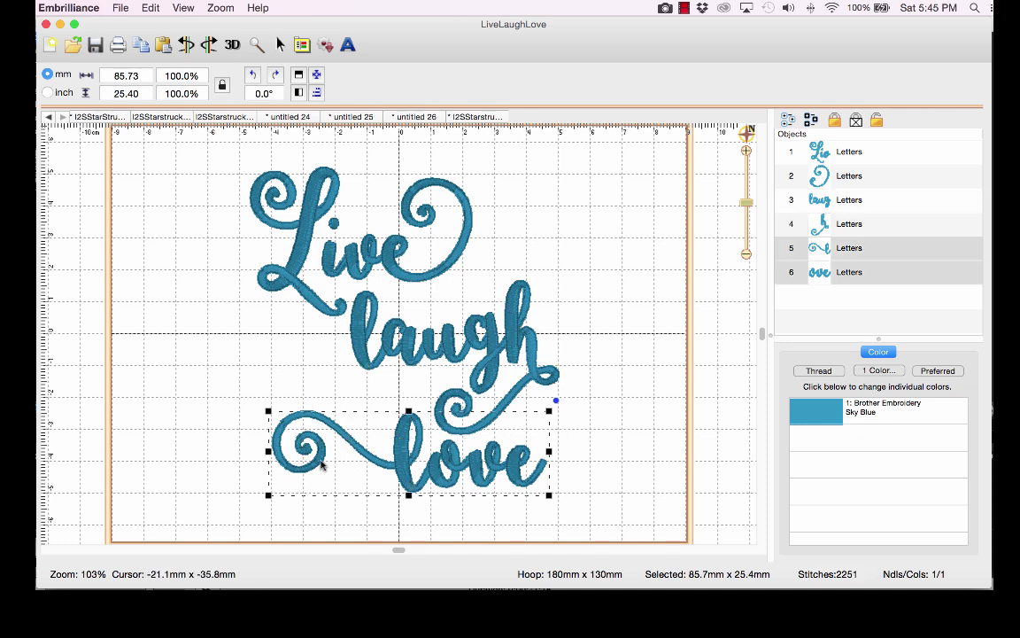